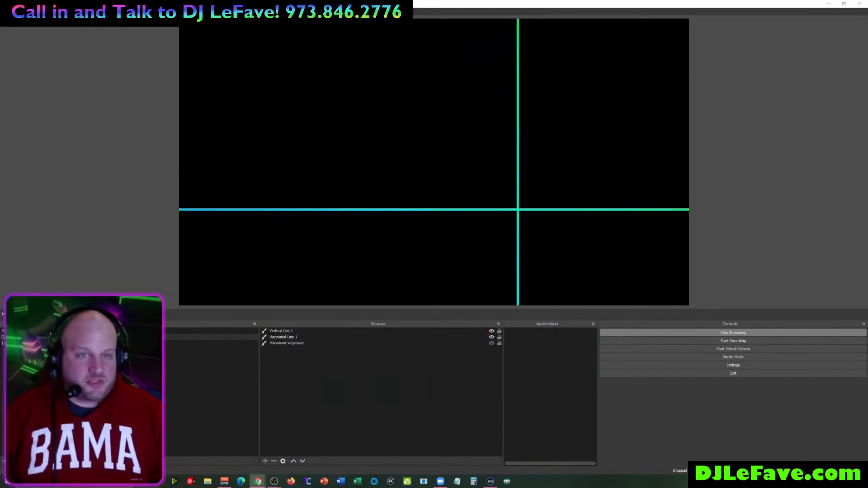
- Move the Mixcloud Live browser window over OBS at its smaller size, shifted to the right
{"action": "left_click_drag", "start_coordinate": [0, 222], "coordinate": [341, 134]}
{"action": "double_click", "coordinate": [341, 134]}
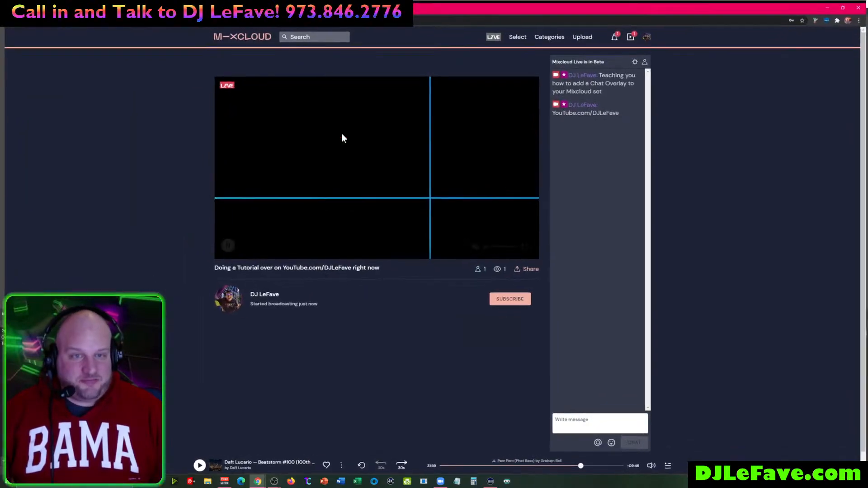
{"action": "key", "text": "super+Down"}
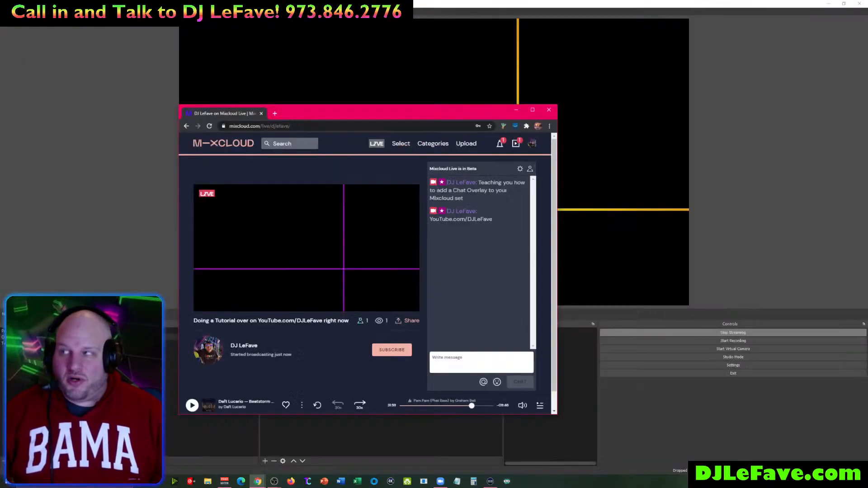
{"action": "left_click_drag", "start_coordinate": [365, 134], "coordinate": [440, 136]}
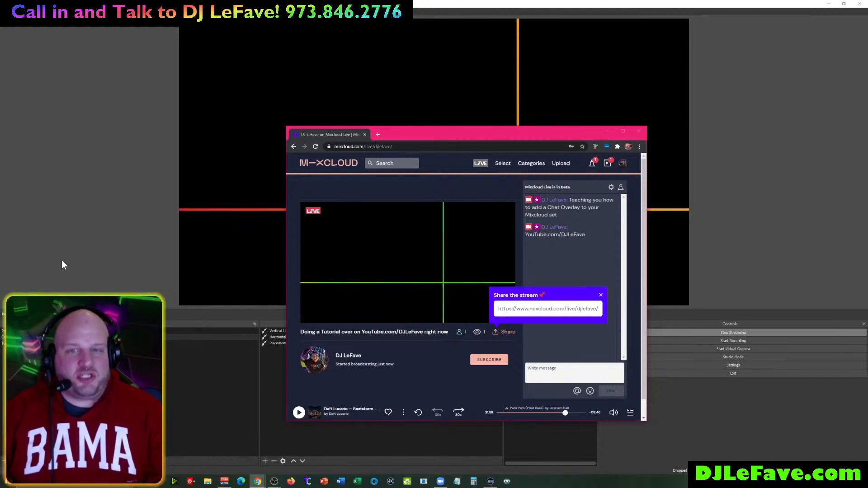
- Pop the Mixcloud chat out into its own window and size it over OBS
{"action": "left_click", "coordinate": [610, 189]}
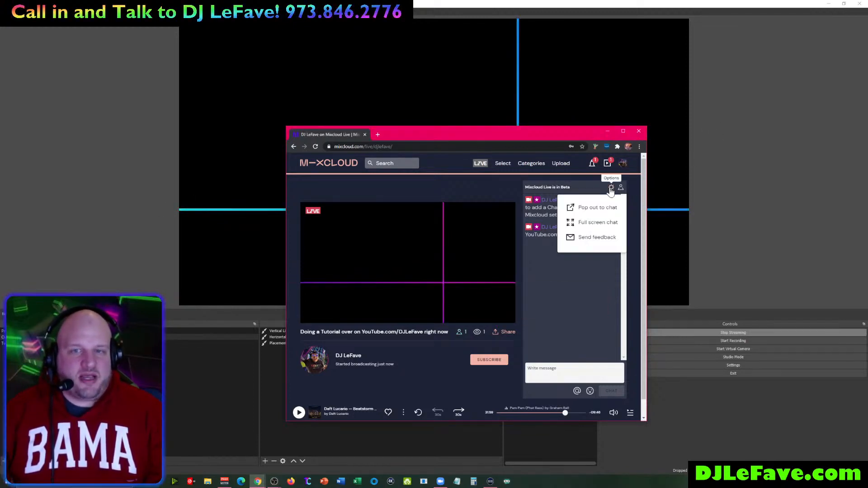
{"action": "left_click", "coordinate": [597, 207]}
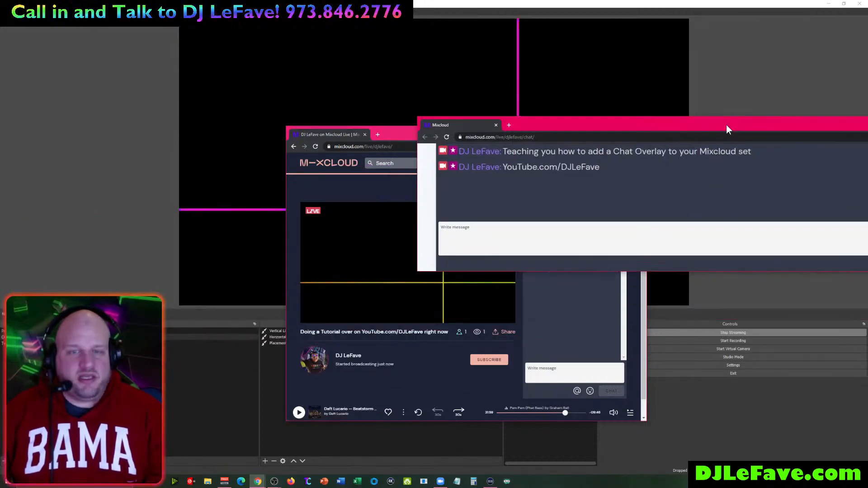
{"action": "left_click_drag", "start_coordinate": [715, 125], "coordinate": [554, 135]}
{"action": "double_click", "coordinate": [554, 135]}
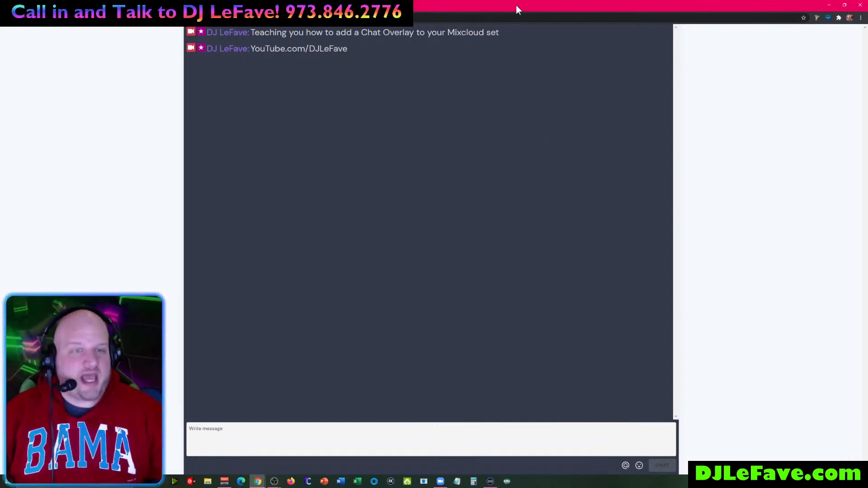
{"action": "left_click_drag", "start_coordinate": [513, 6], "coordinate": [557, 141]}
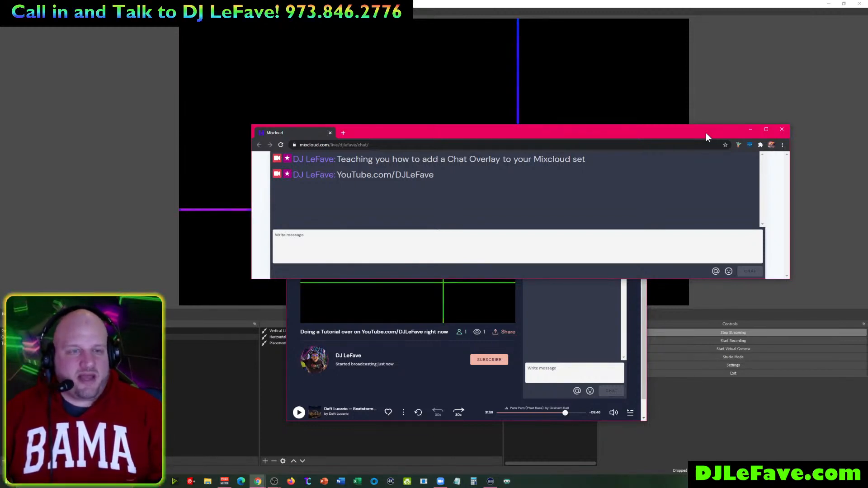
- Minimize the pop-out chat and Mixcloud live page windows to return to OBS
{"action": "left_click_drag", "start_coordinate": [706, 134], "coordinate": [305, 175]}
{"action": "left_click", "coordinate": [381, 170]}
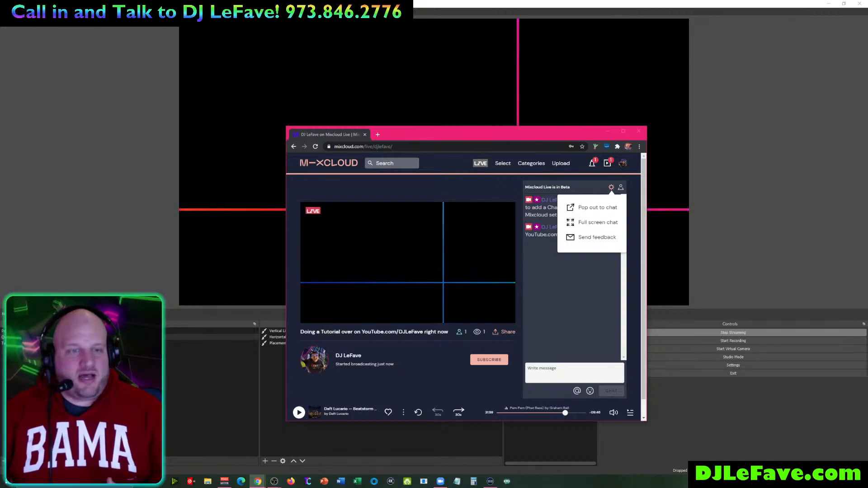
{"action": "left_click", "coordinate": [606, 131]}
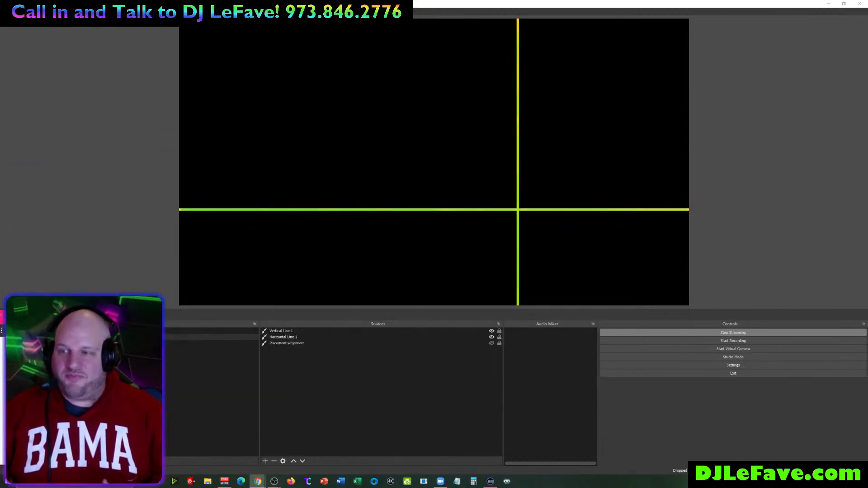
- Add a new scene named 'Mixcloud Chat' in OBS
{"action": "left_click", "coordinate": [310, 345]}
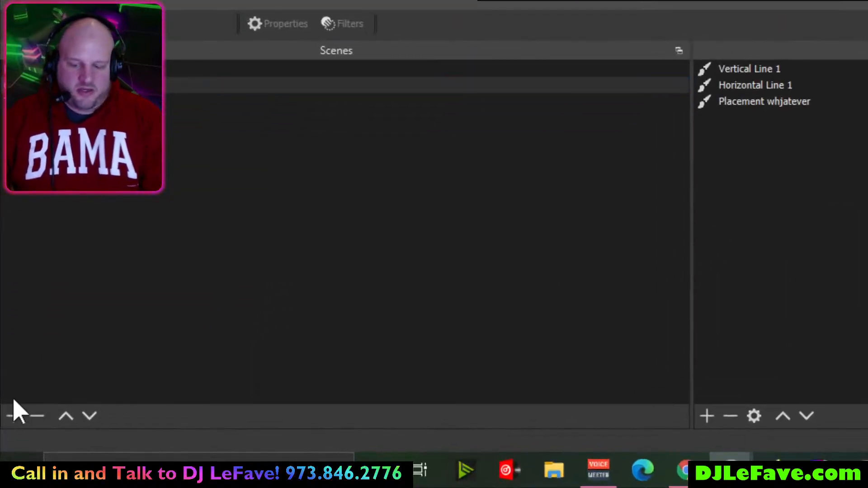
{"action": "left_click", "coordinate": [12, 414]}
{"action": "type", "text": "E"}
{"action": "key", "text": "BackSpace"}
{"action": "type", "text": "Mixcloud Chat"}
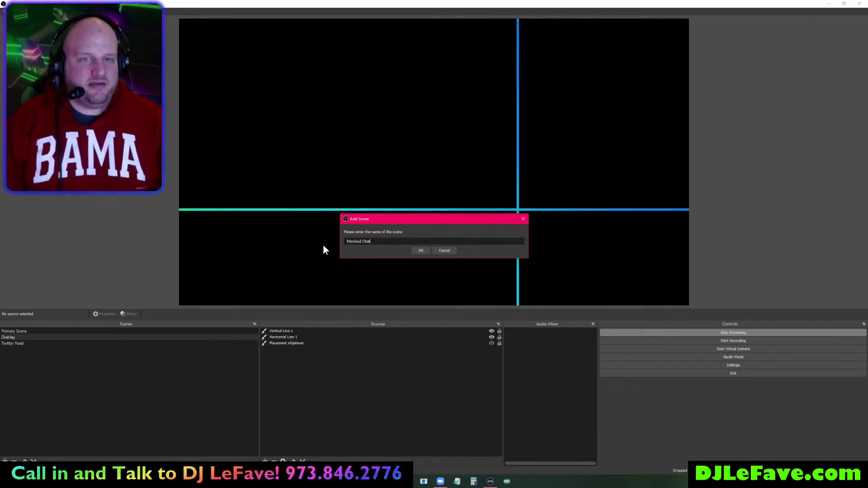
{"action": "key", "text": "Return"}
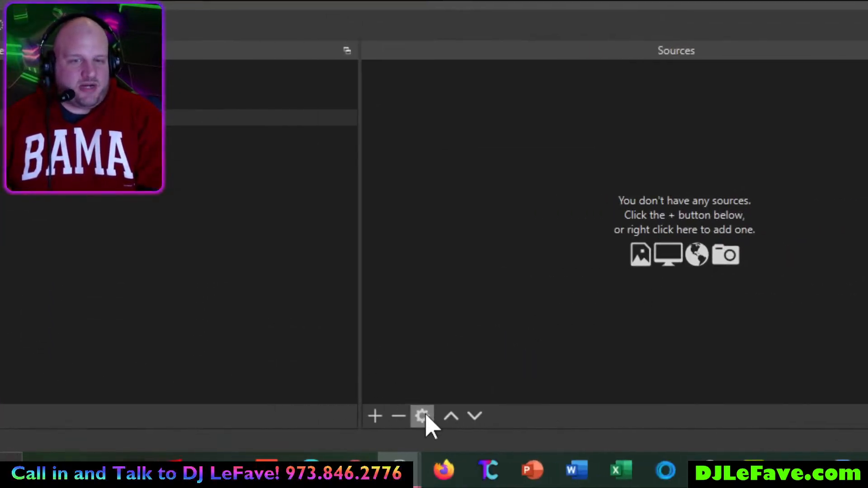
- Add a Browser source named 'Mixcloud Chat Browser Full Screen' to the scene
{"action": "left_click", "coordinate": [428, 416]}
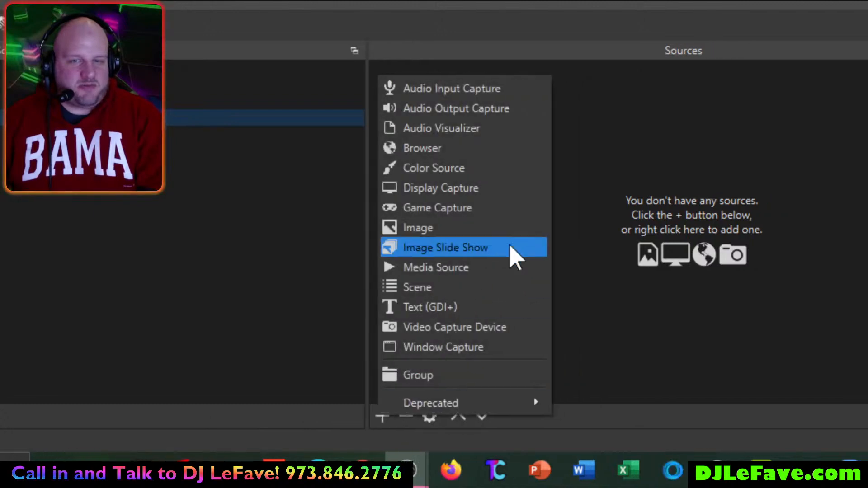
{"action": "left_click", "coordinate": [432, 249]}
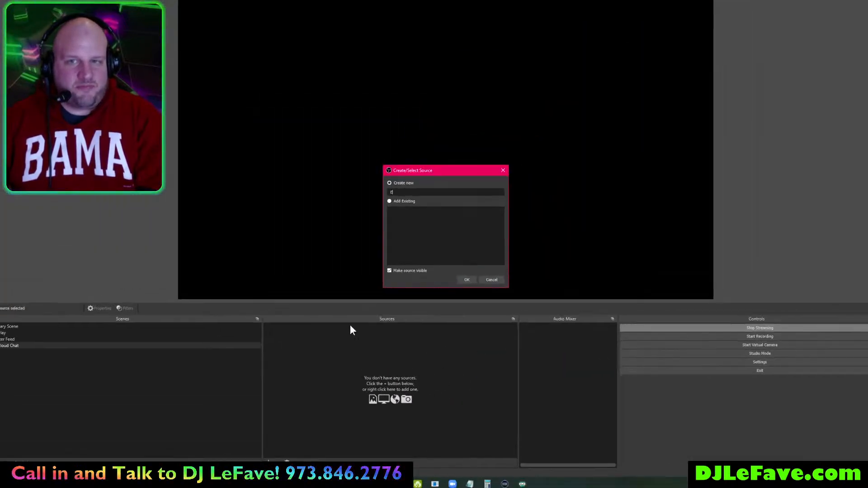
{"action": "type", "text": "E"}
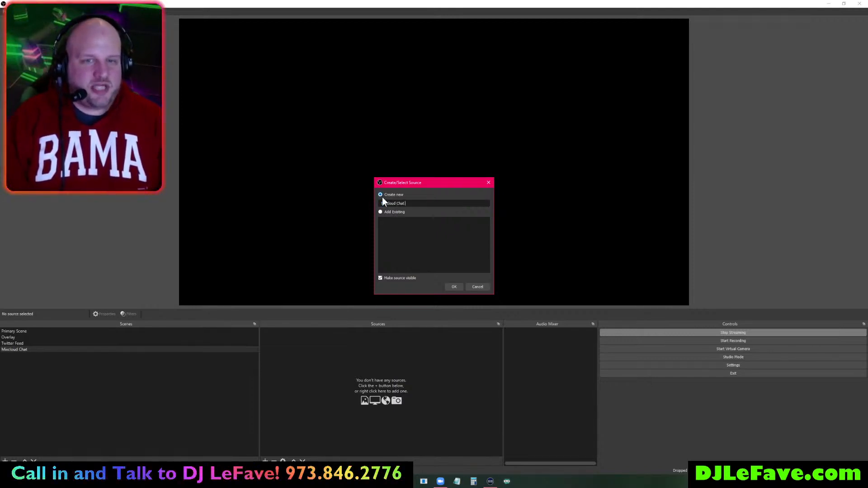
{"action": "type", "text": "Browser Full Screen"}
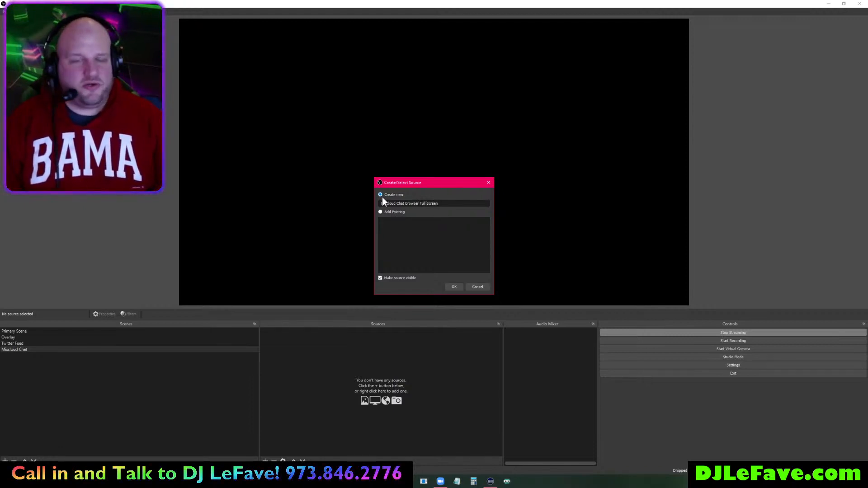
{"action": "key", "text": "Return"}
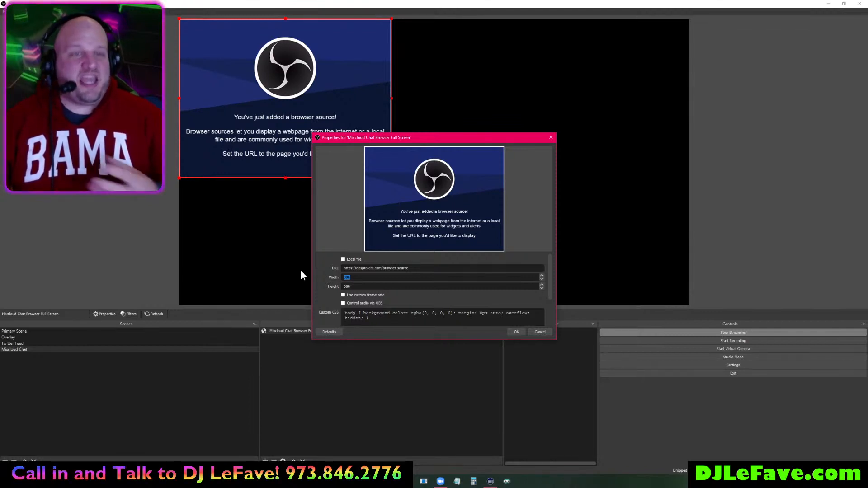
- Set the browser source's width to 1920 and height to 1080
{"action": "type", "text": "1920"}
{"action": "key", "text": "Tab"}
{"action": "type", "text": "108"}
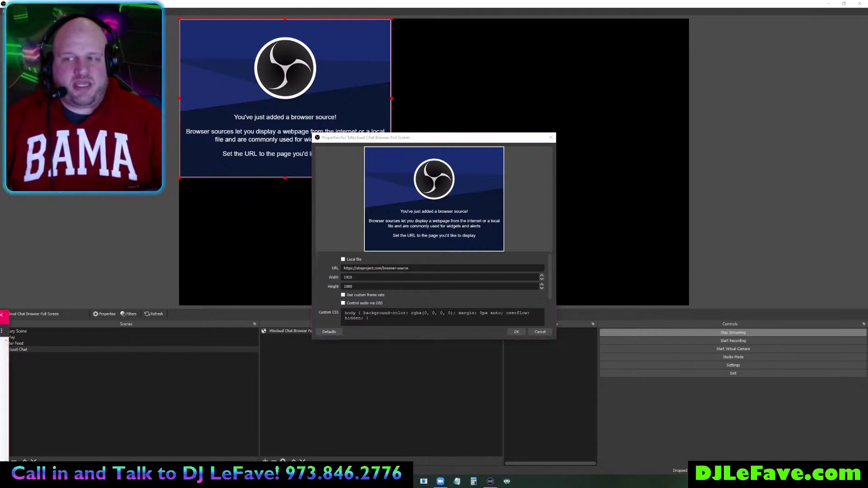
- Copy the Mixcloud chat page URL from Chrome into the source's URL field and apply
{"action": "left_click_drag", "start_coordinate": [727, 187], "coordinate": [695, 124]}
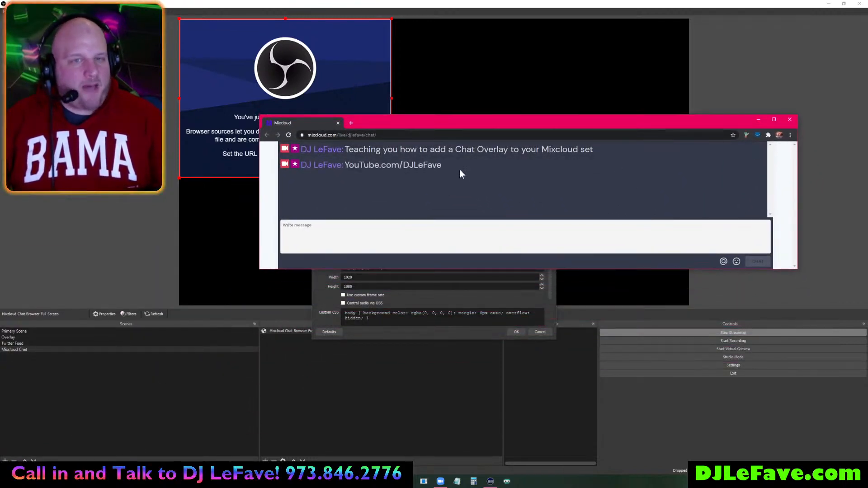
{"action": "left_click", "coordinate": [398, 135]}
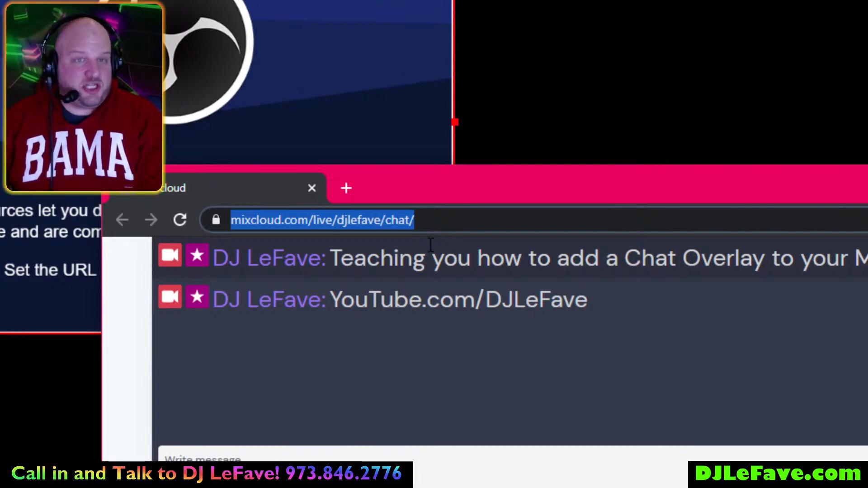
{"action": "key", "text": "ctrl+c"}
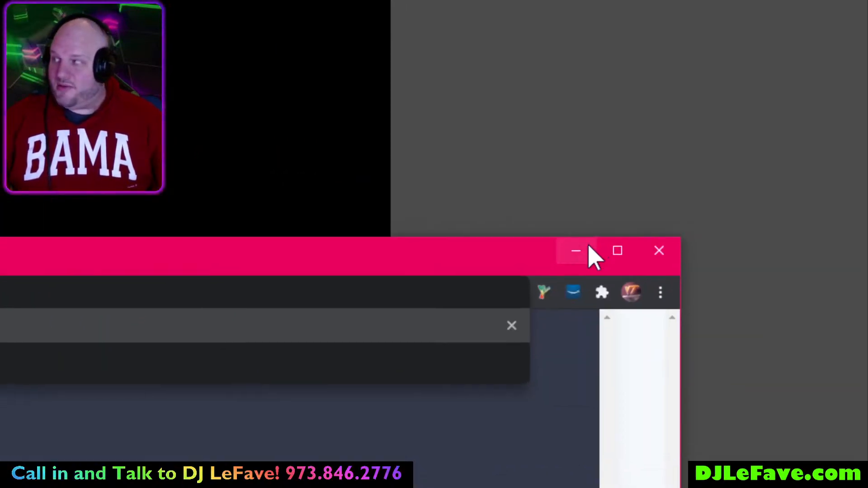
{"action": "left_click", "coordinate": [574, 249]}
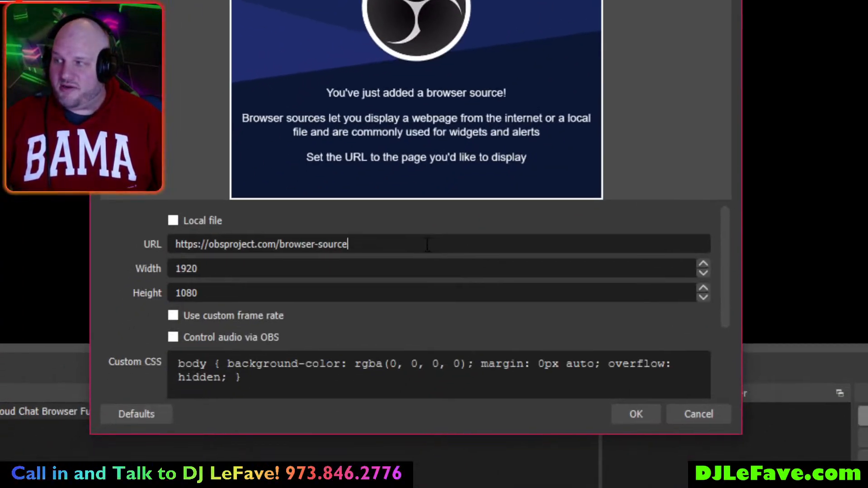
{"action": "left_click_drag", "start_coordinate": [476, 253], "coordinate": [400, 246]}
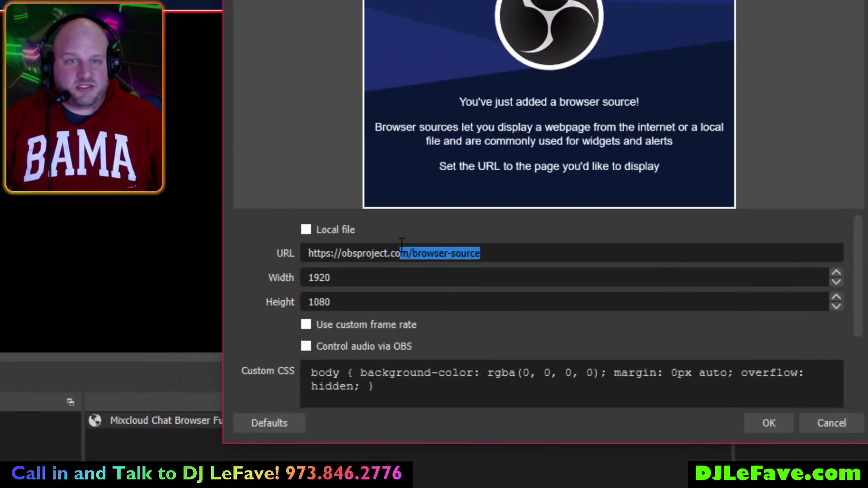
{"action": "key", "text": "ctrl+a"}
{"action": "key", "text": "ctrl+v"}
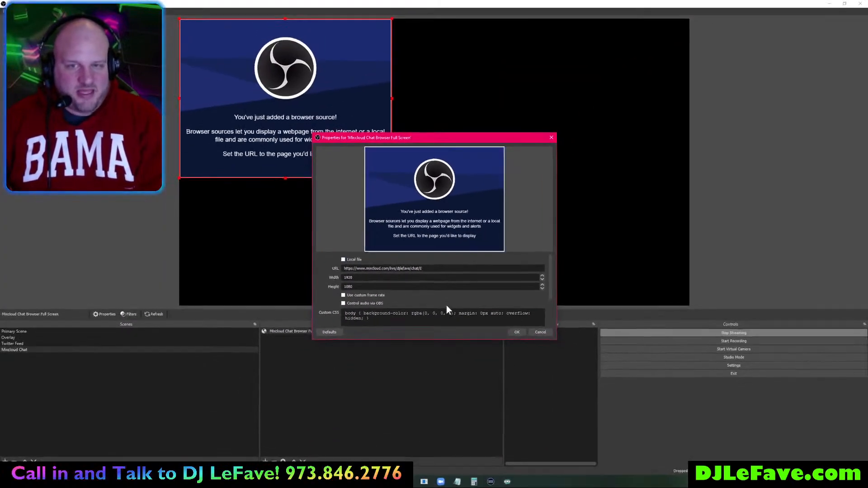
{"action": "left_click", "coordinate": [516, 331]}
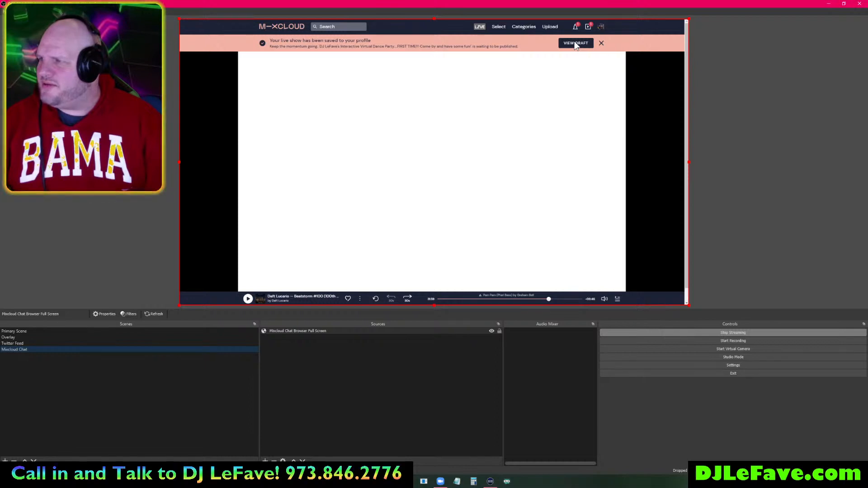
- Turn the OBS preview off and back on
{"action": "right_click", "coordinate": [479, 107]}
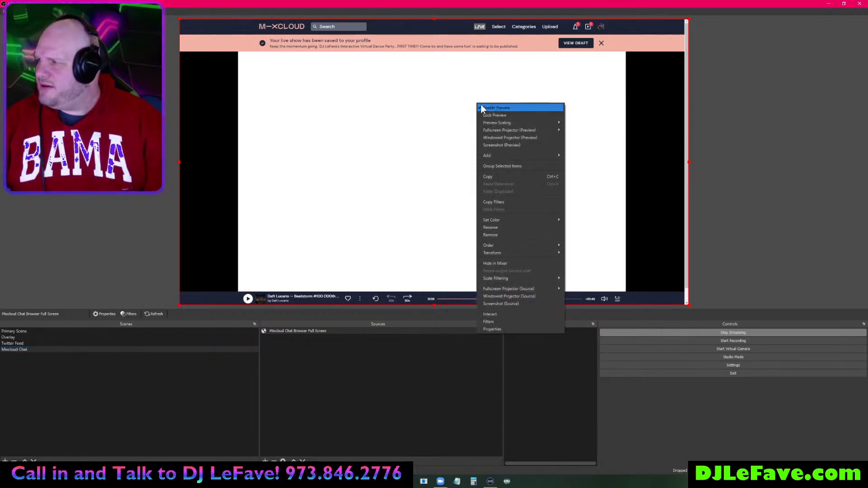
{"action": "left_click", "coordinate": [484, 108]}
{"action": "left_click", "coordinate": [446, 165]}
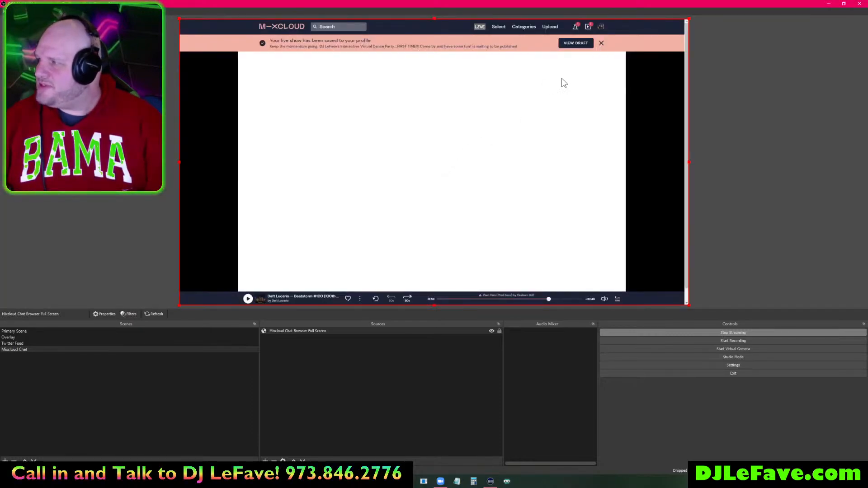
{"action": "right_click", "coordinate": [543, 102]}
{"action": "left_click", "coordinate": [363, 339]}
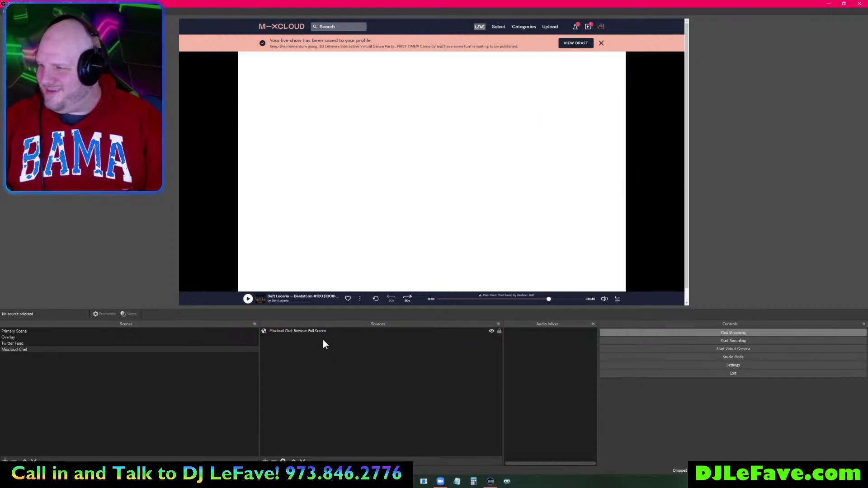
- Reopen the chat browser source's properties and confirm them with OK
{"action": "right_click", "coordinate": [325, 330]}
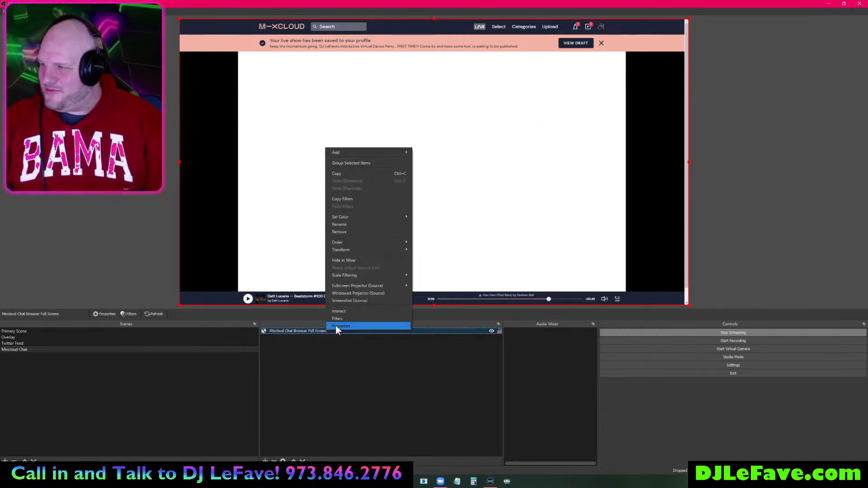
{"action": "left_click", "coordinate": [335, 326]}
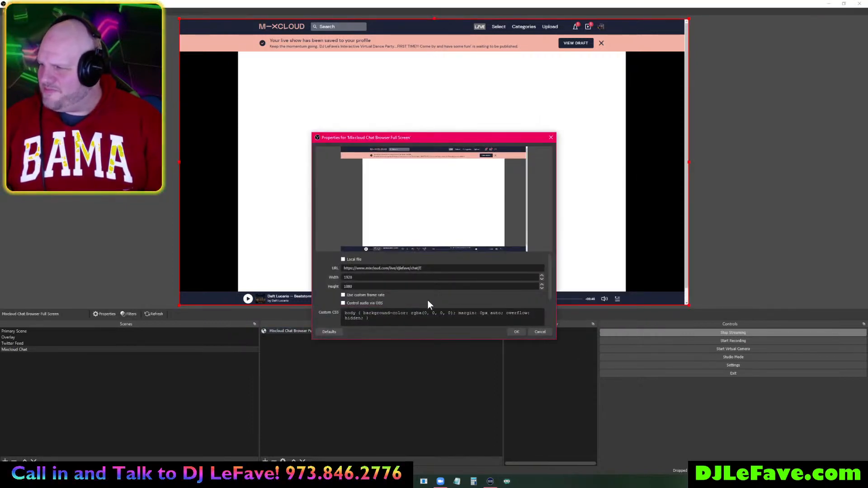
{"action": "scroll", "coordinate": [421, 298], "scroll_direction": "down", "scroll_amount": 3}
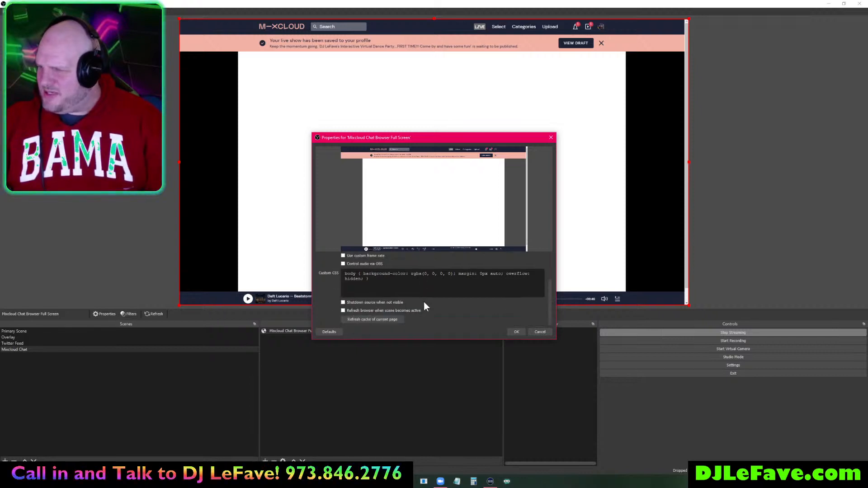
{"action": "left_click", "coordinate": [516, 332]}
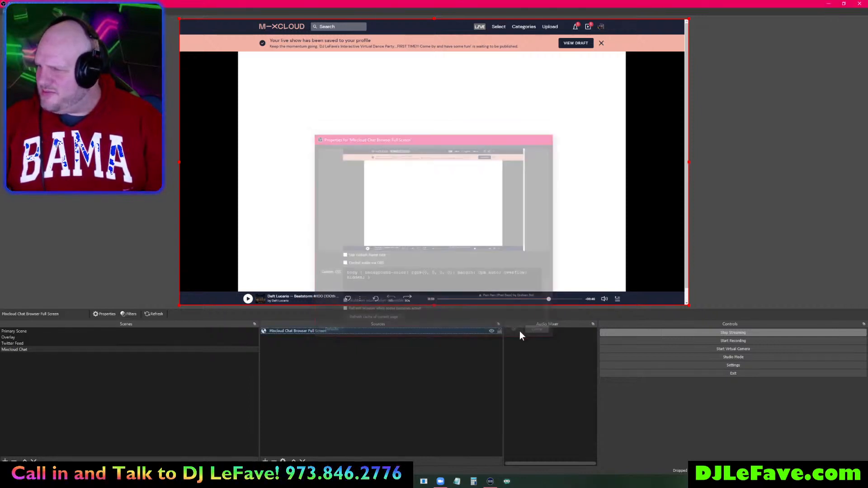
- Interact with the chat browser source to dismiss the Mixcloud saved-show banner
{"action": "right_click", "coordinate": [327, 332]}
{"action": "left_click", "coordinate": [346, 313]}
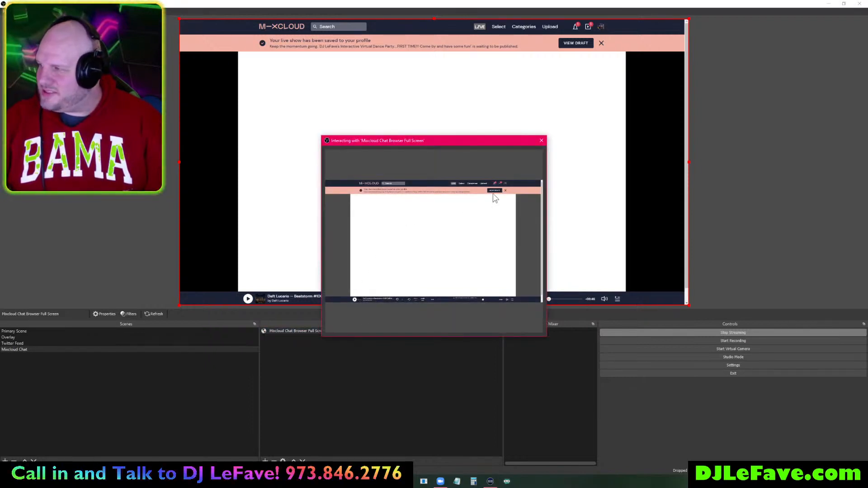
{"action": "left_click", "coordinate": [506, 191]}
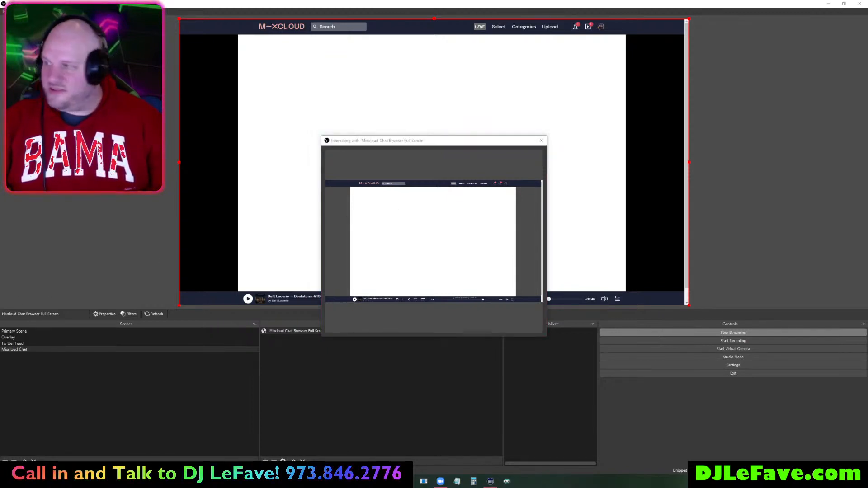
{"action": "left_click", "coordinate": [543, 143]}
{"action": "left_click", "coordinate": [542, 141]}
- Reapply the chat browser source's properties so it reloads showing the live chat messages
{"action": "right_click", "coordinate": [285, 330]}
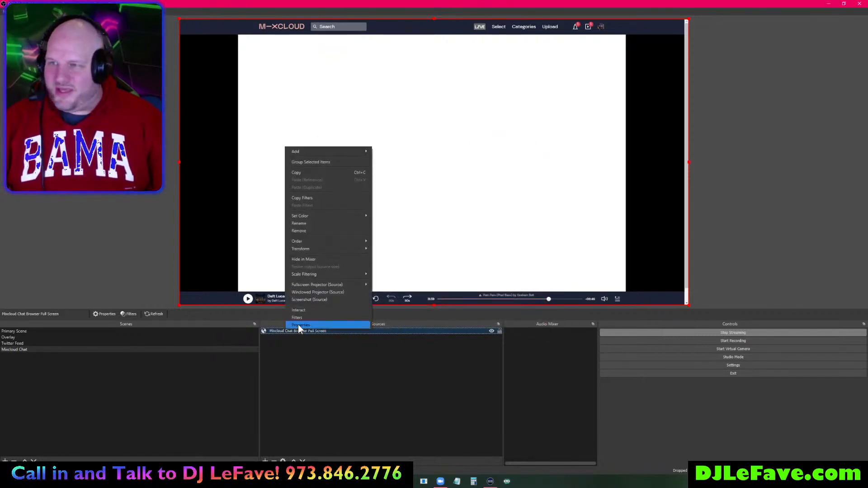
{"action": "left_click", "coordinate": [298, 325]}
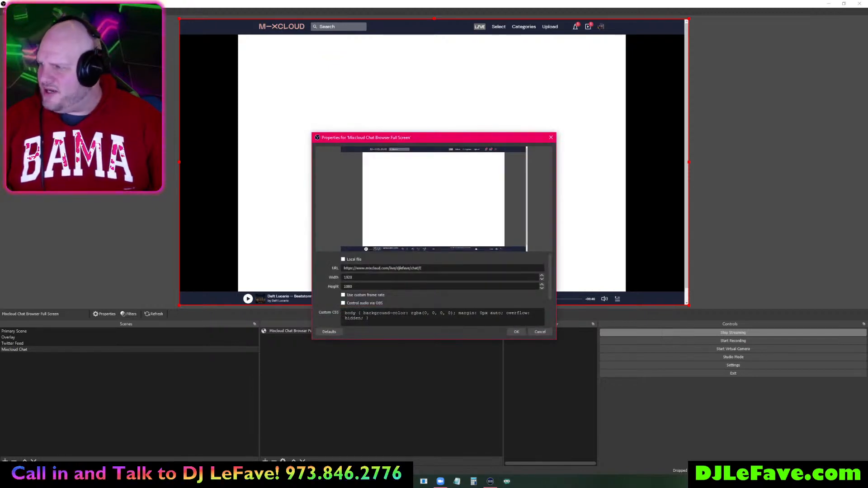
{"action": "left_click", "coordinate": [517, 331]}
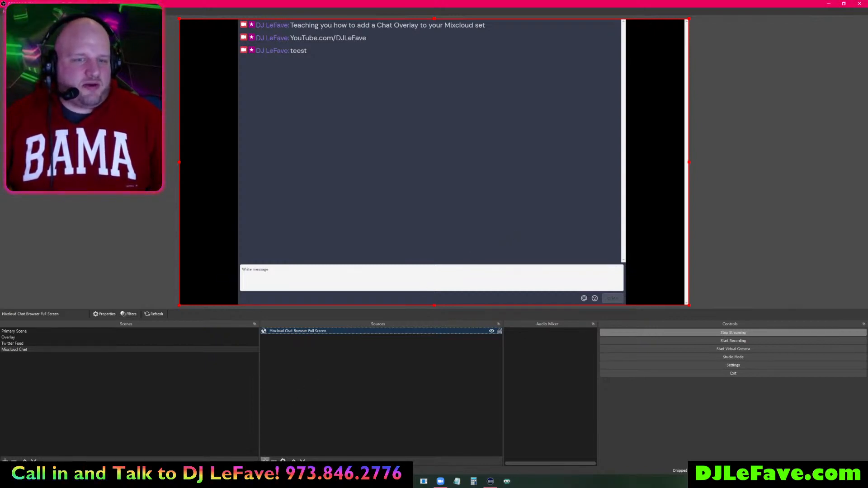
{"action": "left_click", "coordinate": [265, 461]}
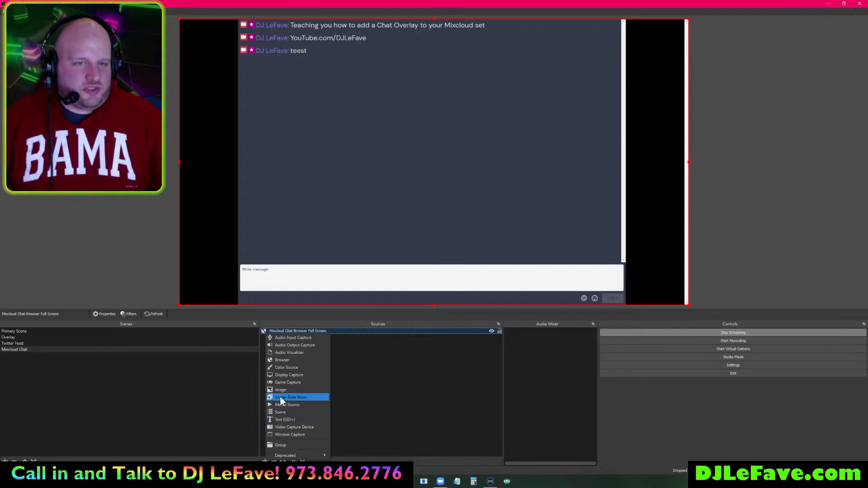
- Add a Color Source named 'Dark Green' using the dark green #005500 swatch
{"action": "left_click", "coordinate": [293, 368]}
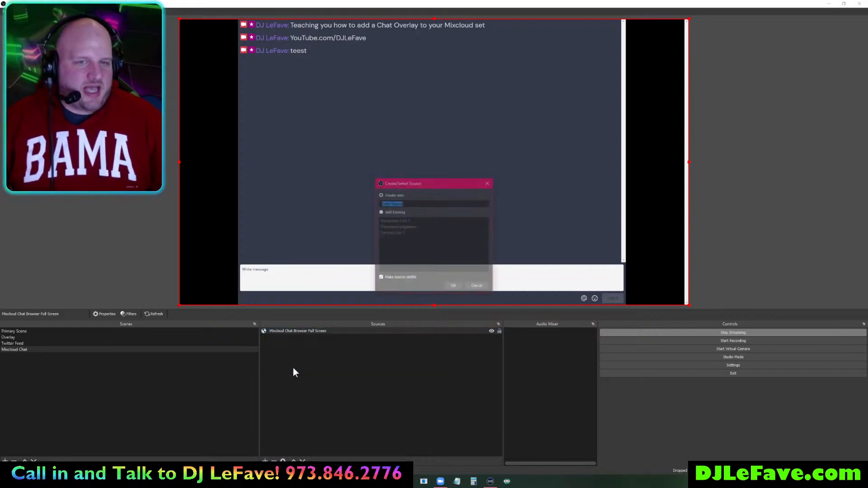
{"action": "type", "text": "Dark Green"}
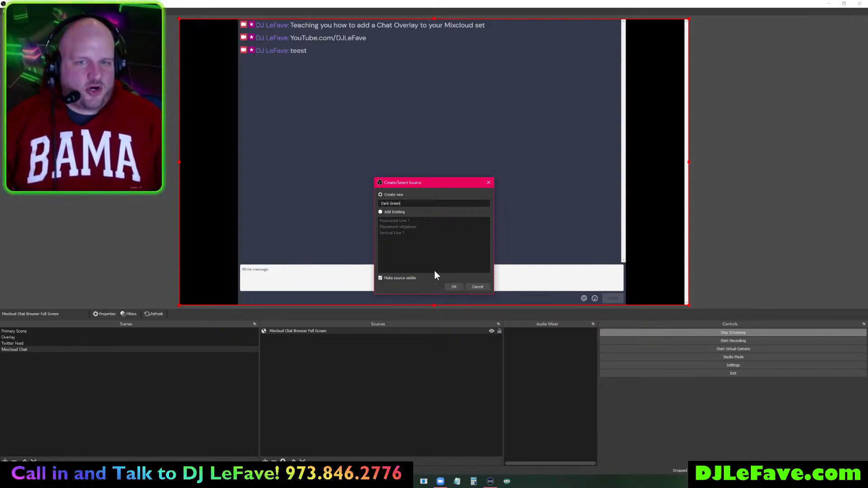
{"action": "left_click", "coordinate": [453, 286]}
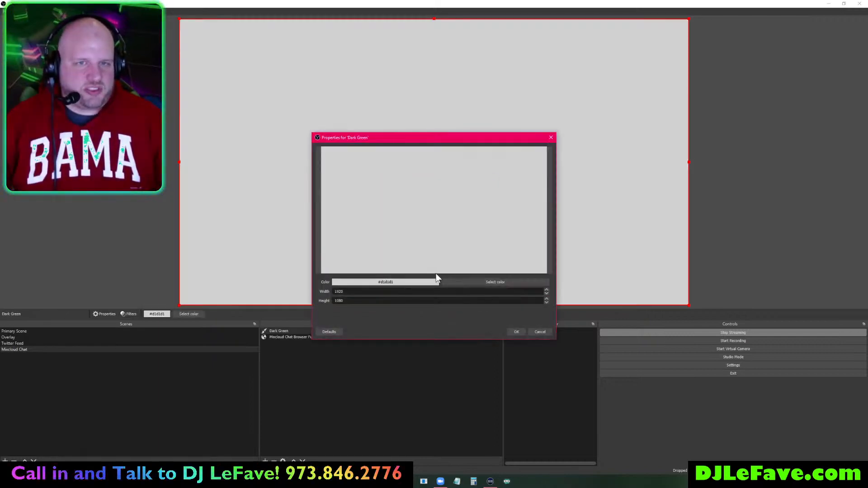
{"action": "left_click", "coordinate": [481, 284]}
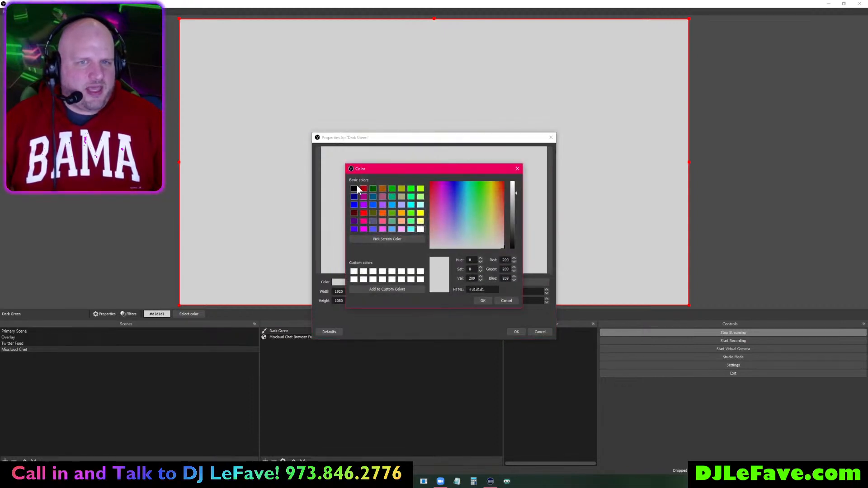
{"action": "left_click", "coordinate": [372, 188]}
{"action": "left_click", "coordinate": [482, 300]}
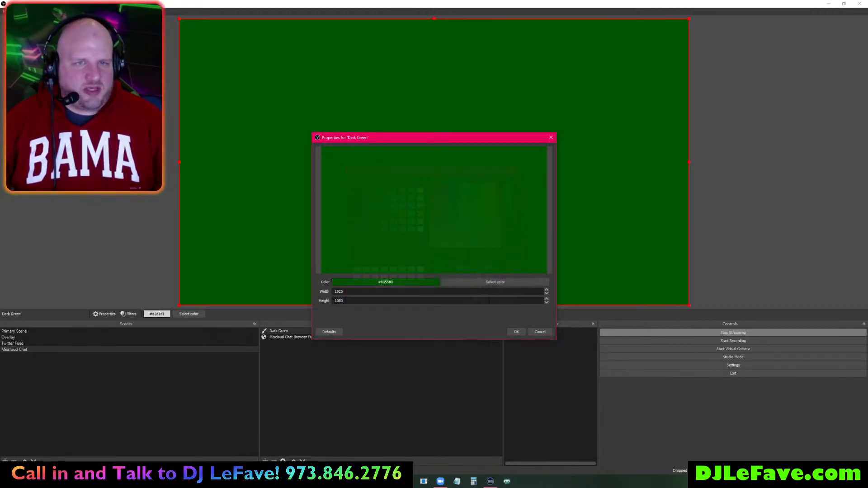
{"action": "left_click", "coordinate": [516, 332]}
- Place Dark Green beneath the chat browser source so the background turns green
{"action": "left_click_drag", "start_coordinate": [293, 330], "coordinate": [294, 342]}
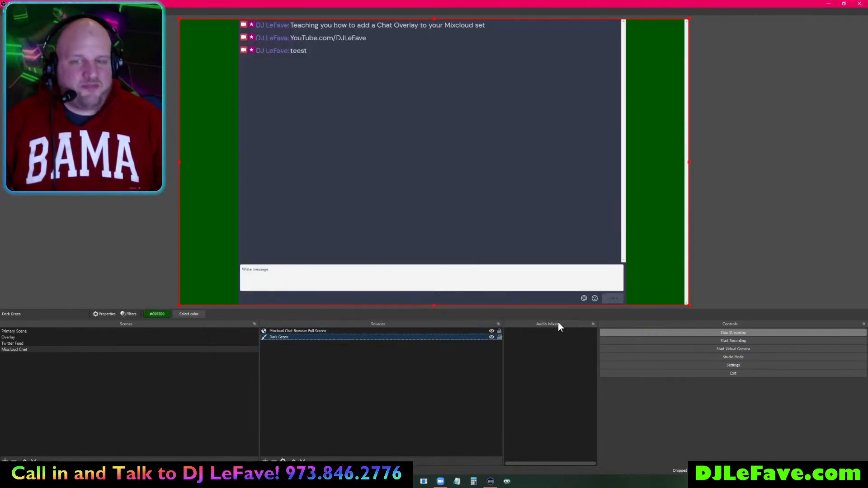
{"action": "left_click", "coordinate": [688, 305]}
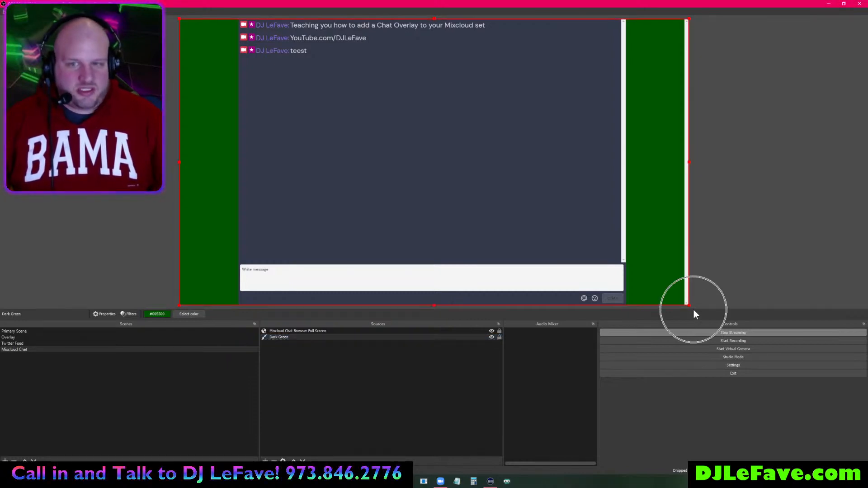
{"action": "left_click", "coordinate": [688, 305]}
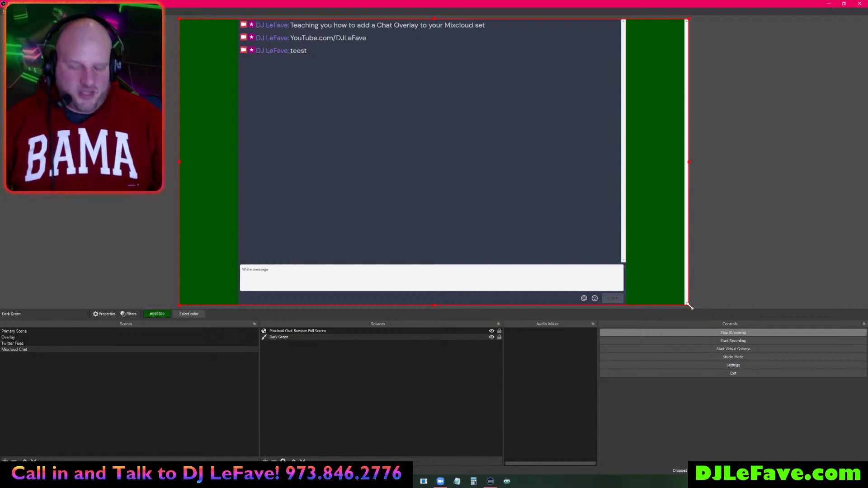
{"action": "mouse_move", "coordinate": [688, 306]}
{"action": "left_mouse_down"}
{"action": "mouse_move", "coordinate": [653, 284]}
{"action": "mouse_move", "coordinate": [688, 305]}
{"action": "left_mouse_up"}
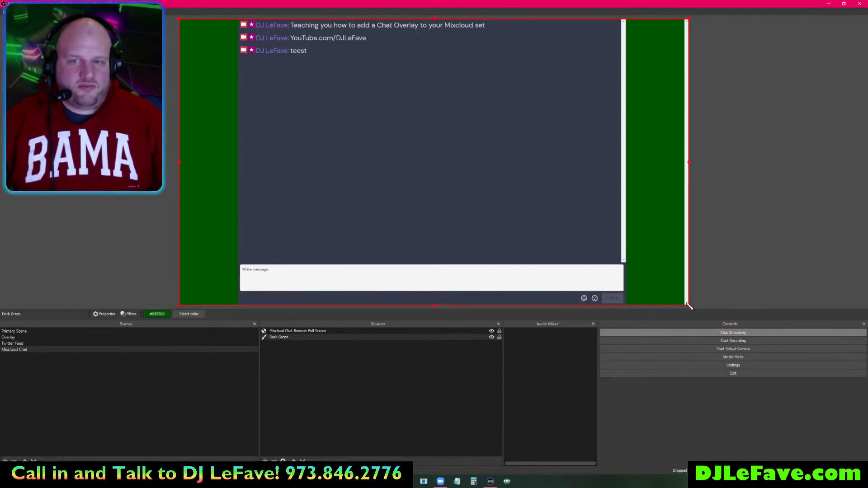
- Resize, Alt-crop the left margin and reposition the chat browser source to fill the canvas
{"action": "left_click", "coordinate": [319, 332]}
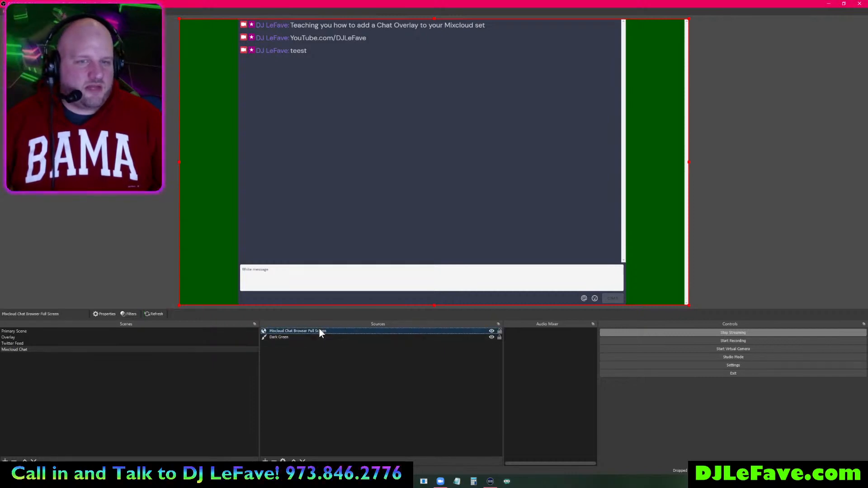
{"action": "left_click_drag", "start_coordinate": [687, 304], "coordinate": [618, 262]}
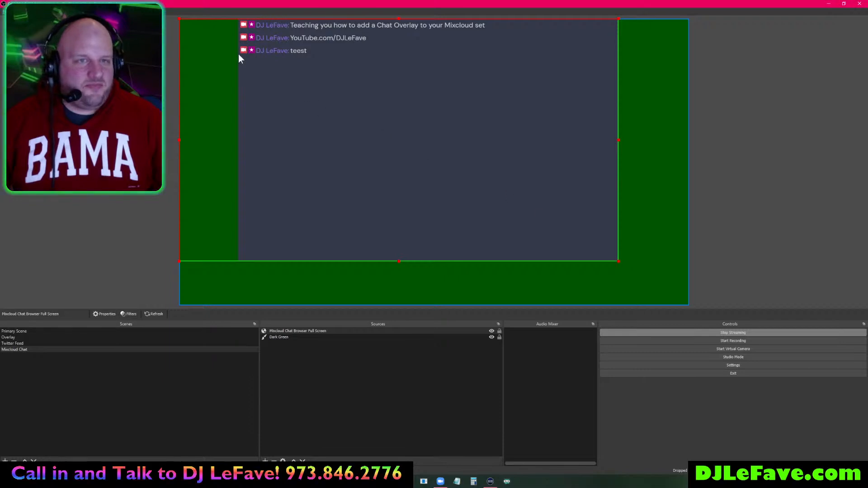
{"action": "left_click_drag", "start_coordinate": [180, 18], "coordinate": [238, 20]}
{"action": "left_click_drag", "start_coordinate": [329, 80], "coordinate": [270, 80]}
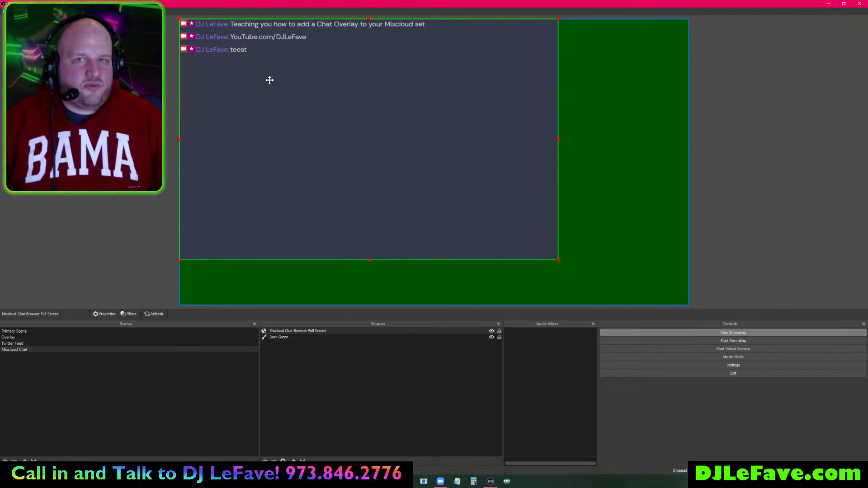
{"action": "left_click_drag", "start_coordinate": [557, 259], "coordinate": [628, 280]}
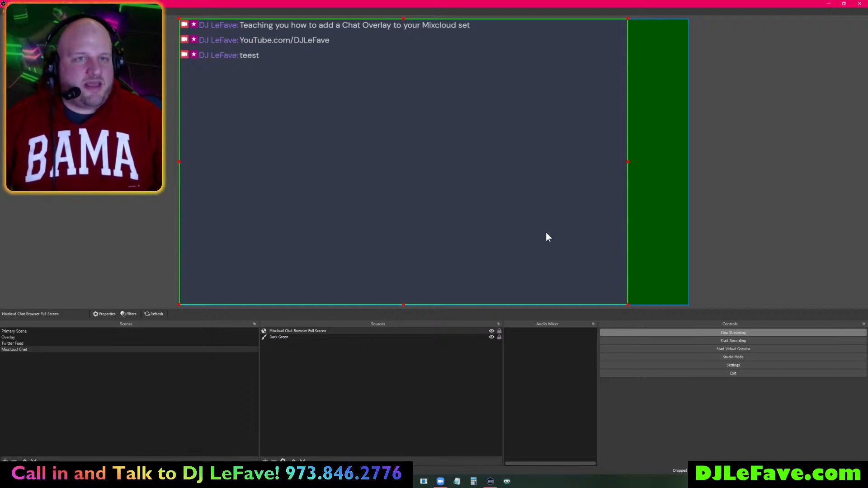
{"action": "left_click_drag", "start_coordinate": [544, 230], "coordinate": [546, 176]}
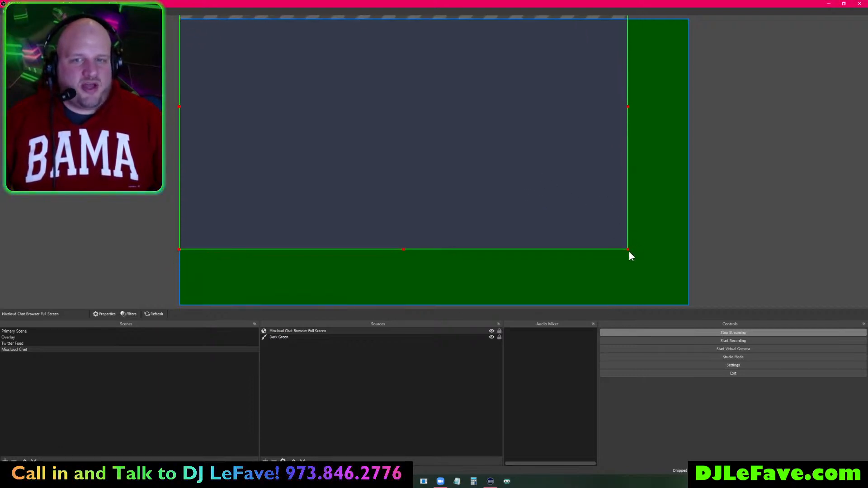
{"action": "left_click_drag", "start_coordinate": [626, 250], "coordinate": [677, 288]}
{"action": "left_click_drag", "start_coordinate": [645, 226], "coordinate": [626, 214]}
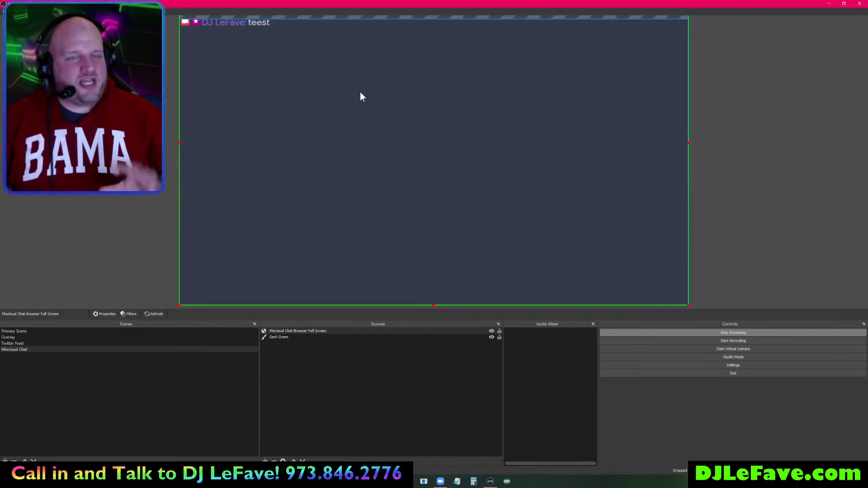
- Add a Color Key filter to the Mixcloud Chat Browser Full Screen source
{"action": "right_click", "coordinate": [392, 138]}
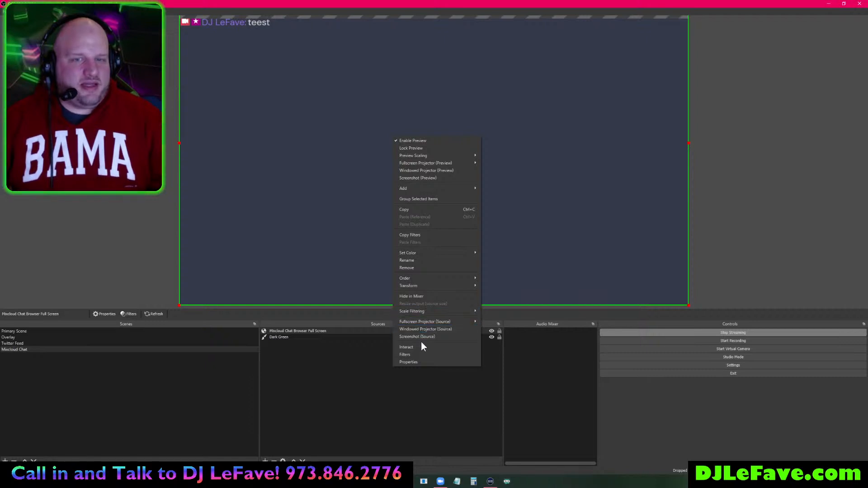
{"action": "left_click", "coordinate": [422, 354]}
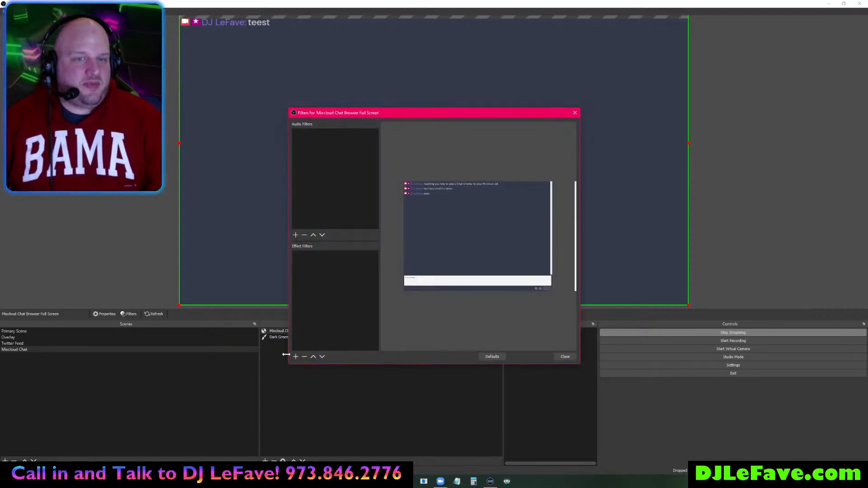
{"action": "left_click", "coordinate": [295, 356]}
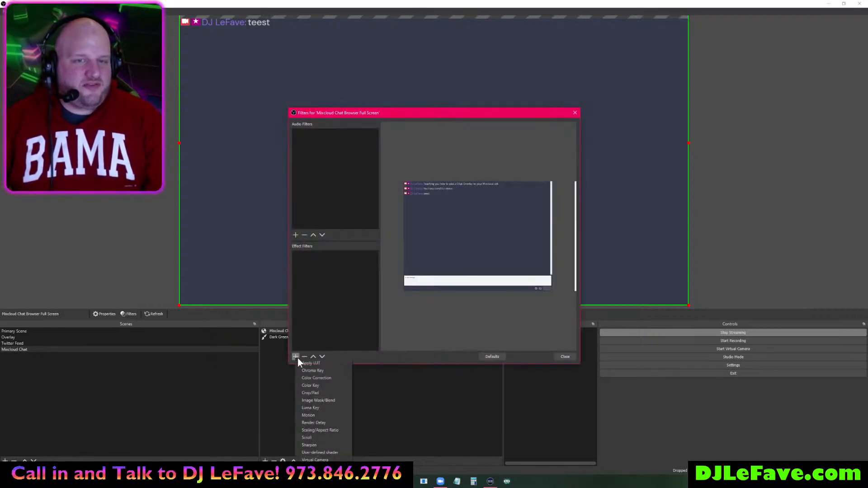
{"action": "left_click", "coordinate": [321, 387]}
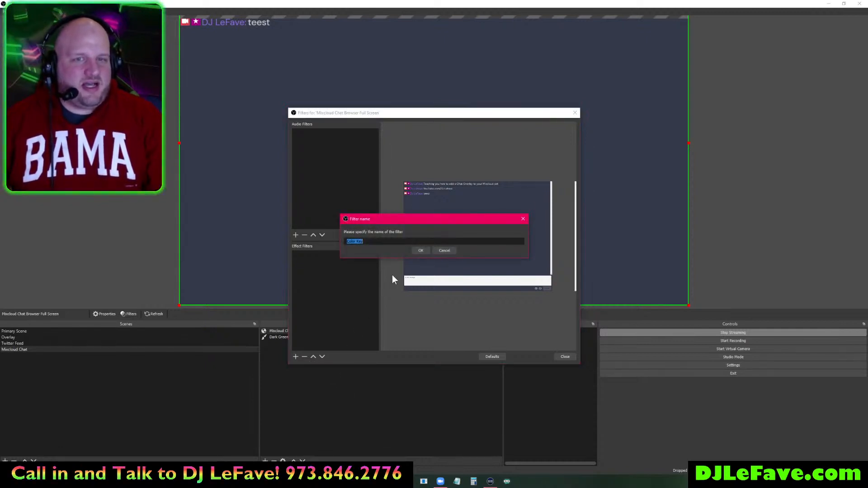
{"action": "left_click", "coordinate": [421, 251]}
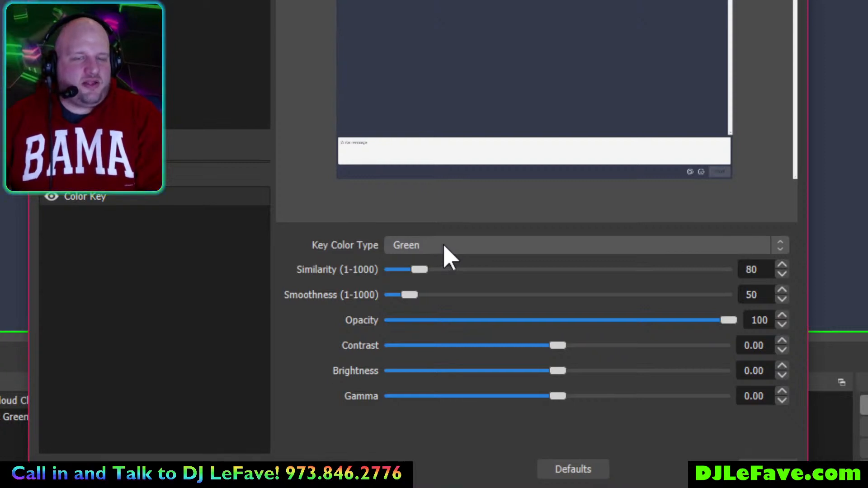
- Key out a custom colour sampled from the chat's dark grey background, then close Filters
{"action": "left_click", "coordinate": [443, 246]}
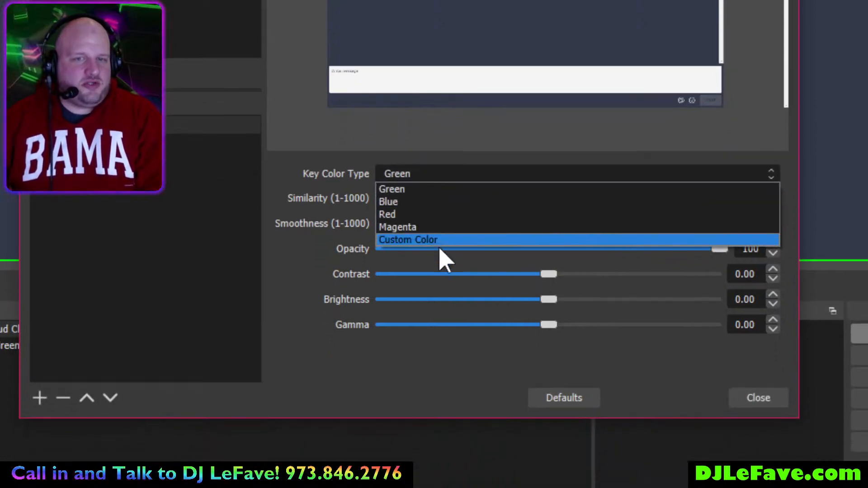
{"action": "left_click", "coordinate": [441, 247]}
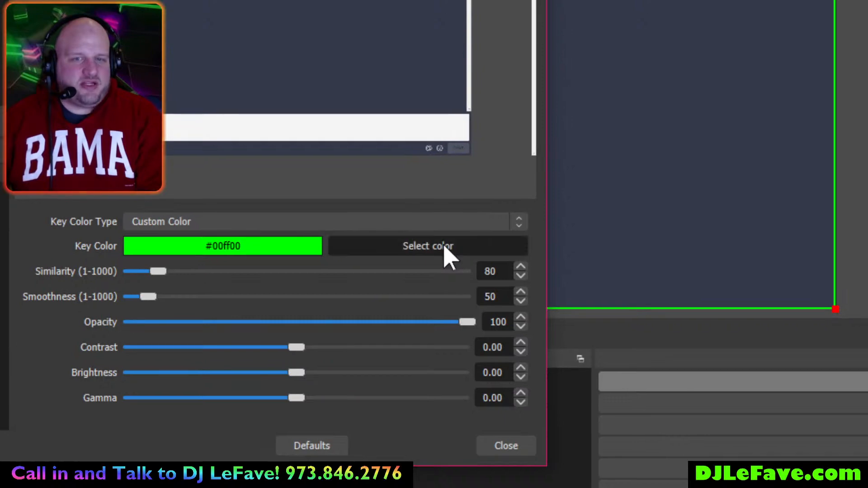
{"action": "left_click", "coordinate": [445, 248]}
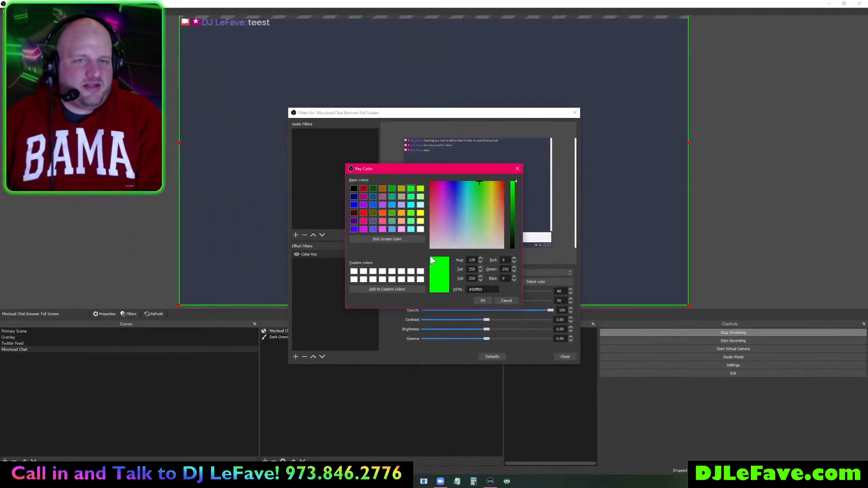
{"action": "left_click", "coordinate": [387, 240]}
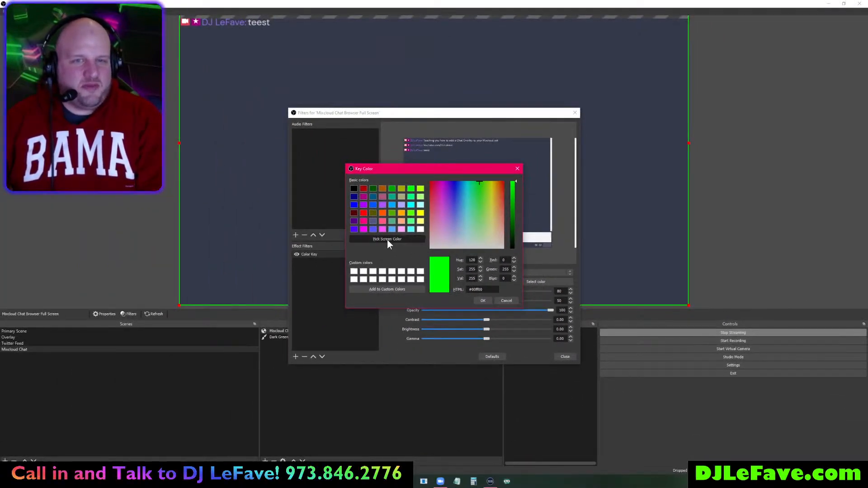
{"action": "left_click", "coordinate": [619, 197]}
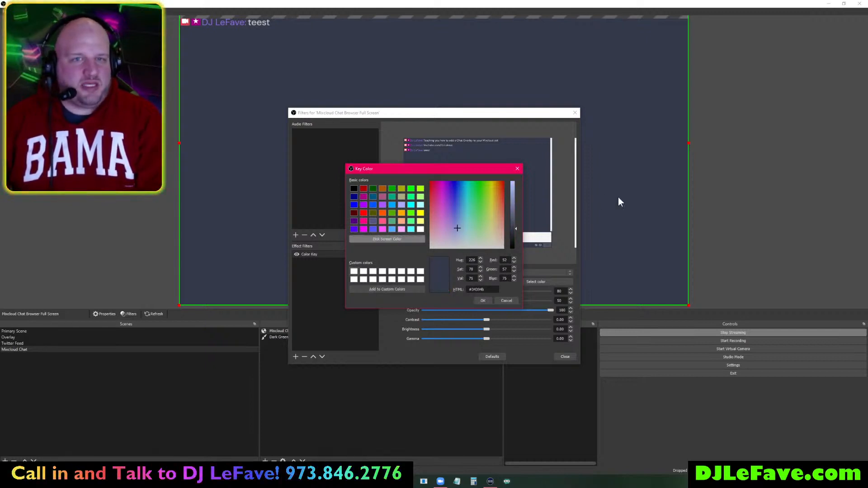
{"action": "left_click", "coordinate": [482, 301]}
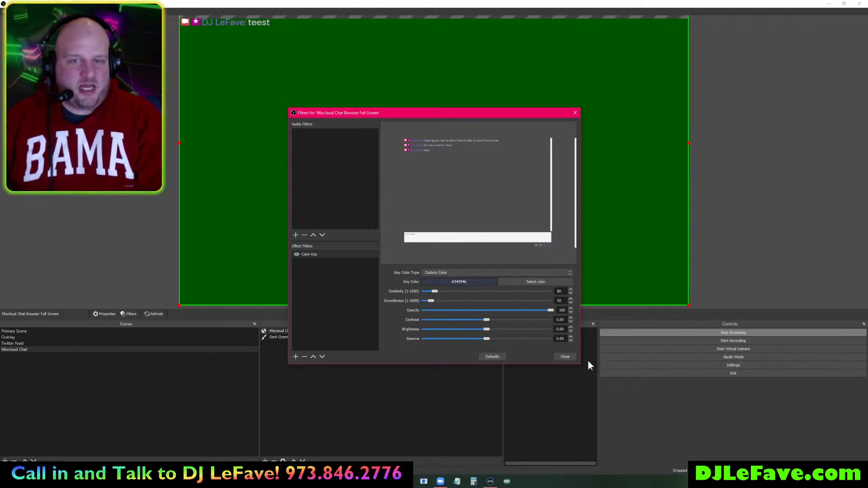
{"action": "left_click", "coordinate": [566, 356]}
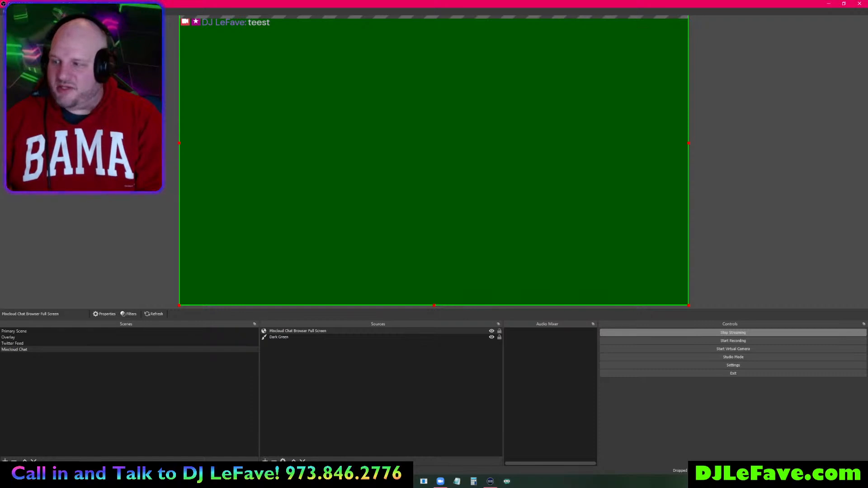
- Send the messages Hello, Woirds and Test in the Mixcloud chat
{"action": "mouse_move", "coordinate": [258, 480]}
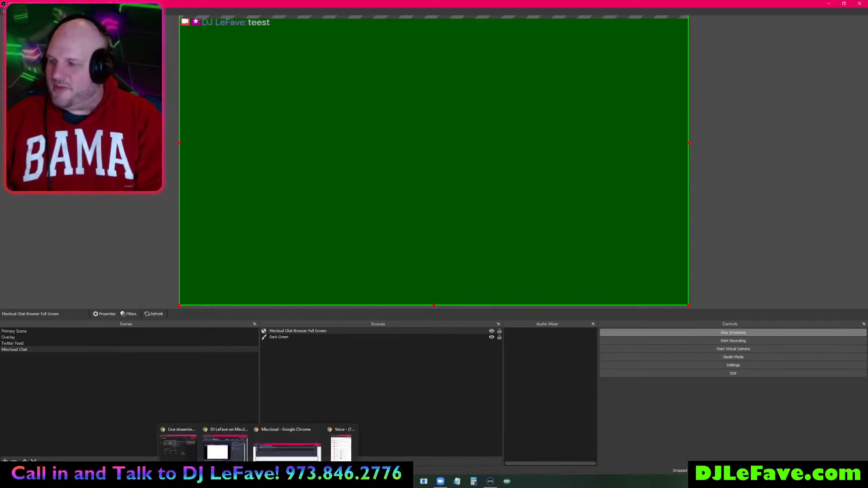
{"action": "left_click", "coordinate": [278, 449]}
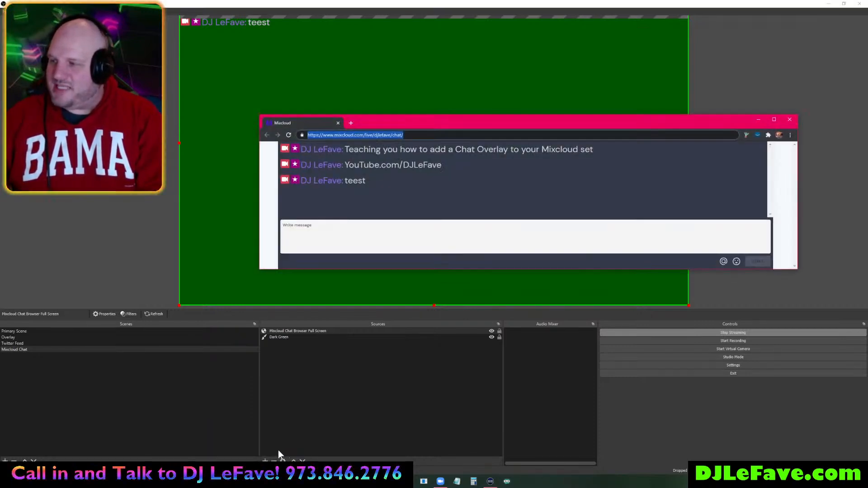
{"action": "left_click", "coordinate": [344, 238]}
{"action": "type", "text": "Hello"}
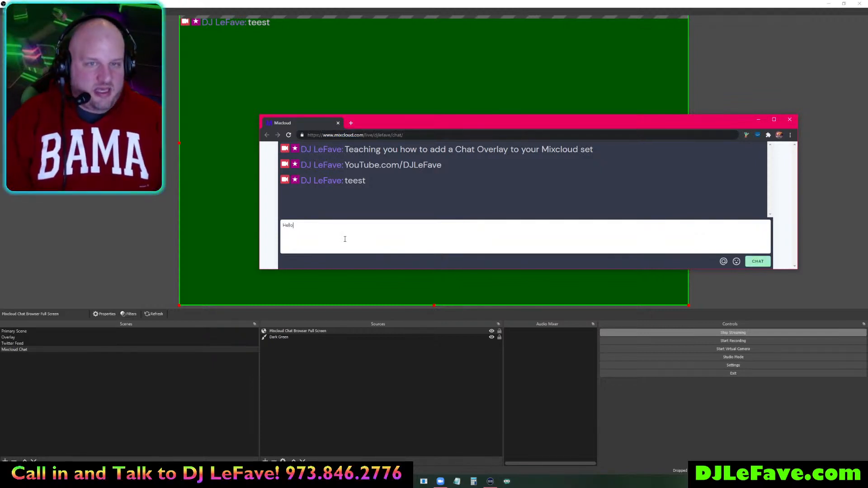
{"action": "key", "text": "Return"}
{"action": "type", "text": "Woirds"}
{"action": "key", "text": "Return"}
{"action": "type", "text": "Test"}
{"action": "key", "text": "Return"}
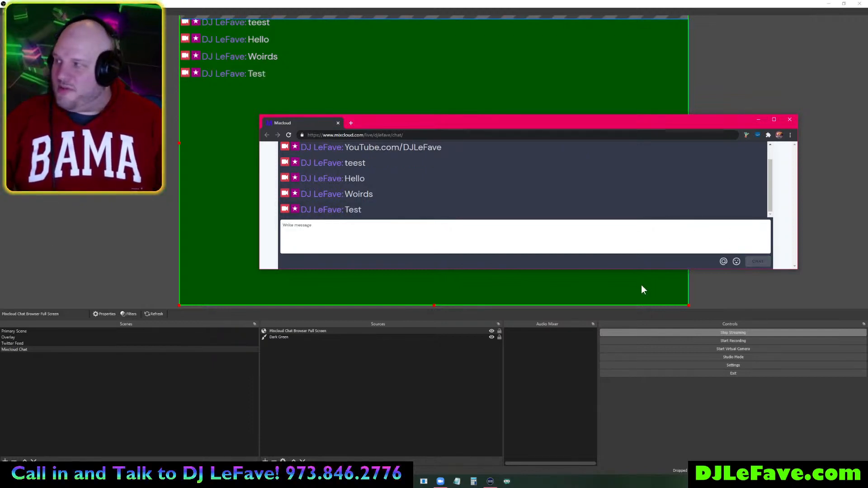
- Post dancer, heart and fire quick reactions, then minimize the Mixcloud browser
{"action": "left_click", "coordinate": [740, 261]}
{"action": "left_click", "coordinate": [736, 261]}
{"action": "left_click", "coordinate": [701, 247]}
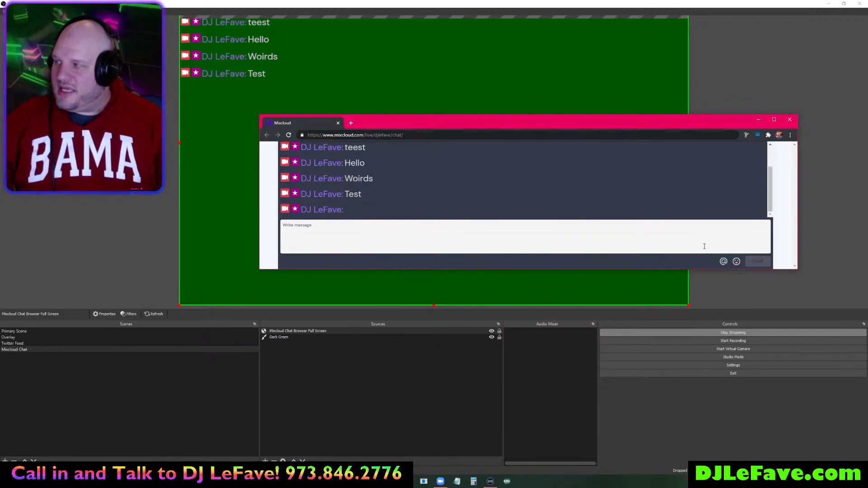
{"action": "left_click", "coordinate": [722, 262]}
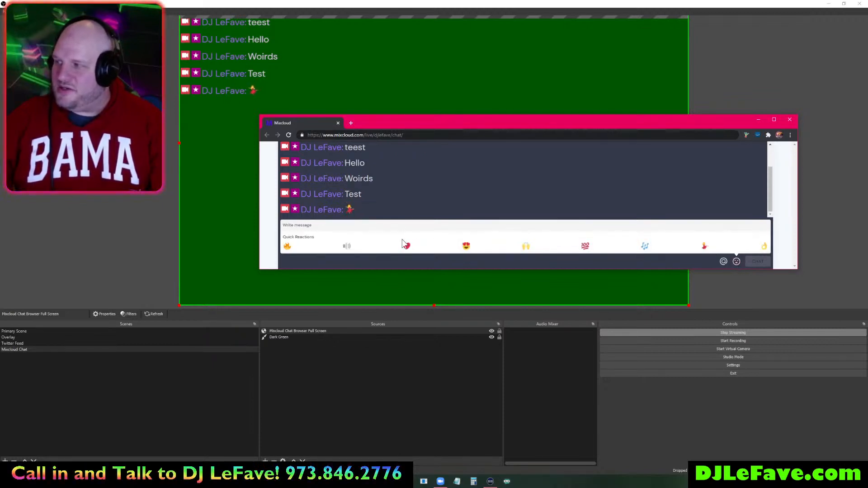
{"action": "left_click", "coordinate": [735, 262]}
{"action": "left_click", "coordinate": [287, 247]}
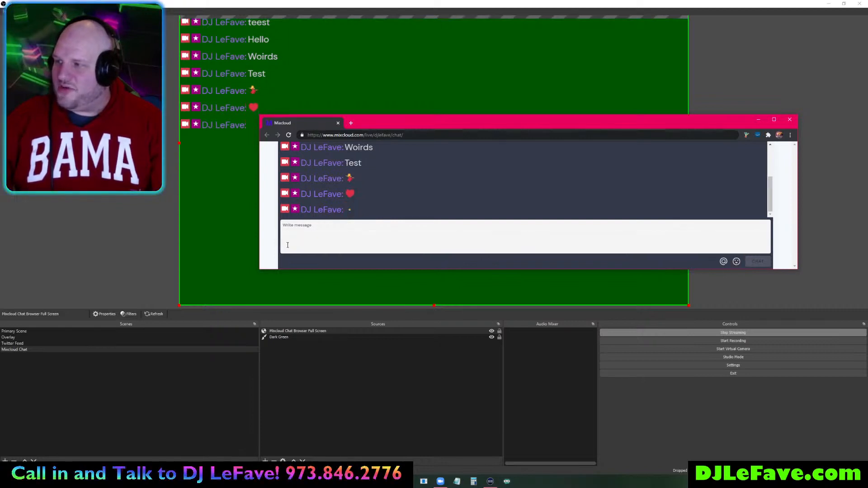
{"action": "left_click", "coordinate": [757, 119]}
{"action": "left_click", "coordinate": [235, 151]}
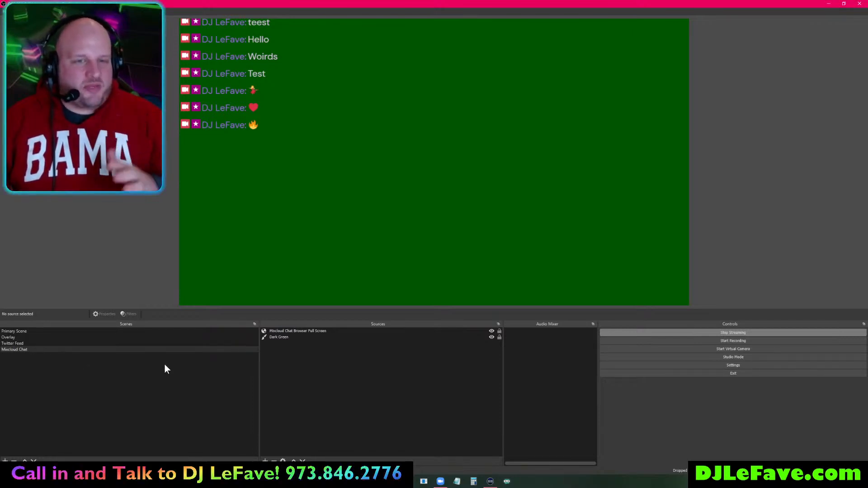
- Hide the Dark Green source and switch to Primary Scene
{"action": "left_click", "coordinate": [491, 337]}
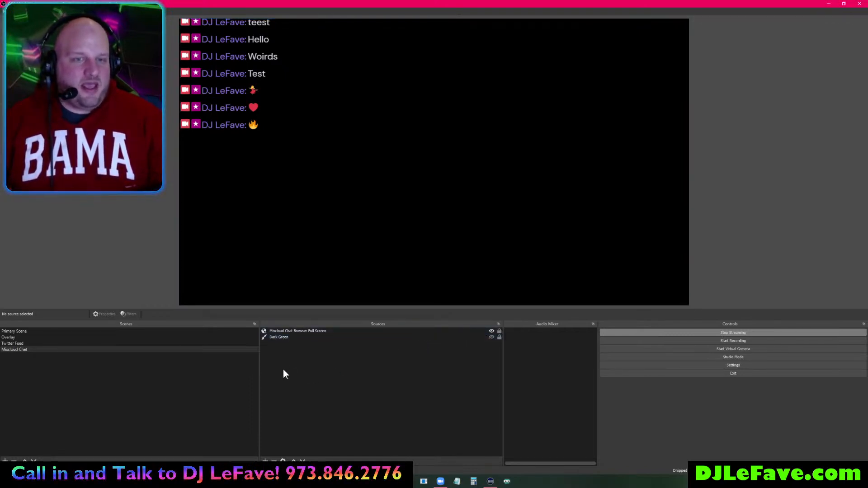
{"action": "left_click", "coordinate": [108, 332]}
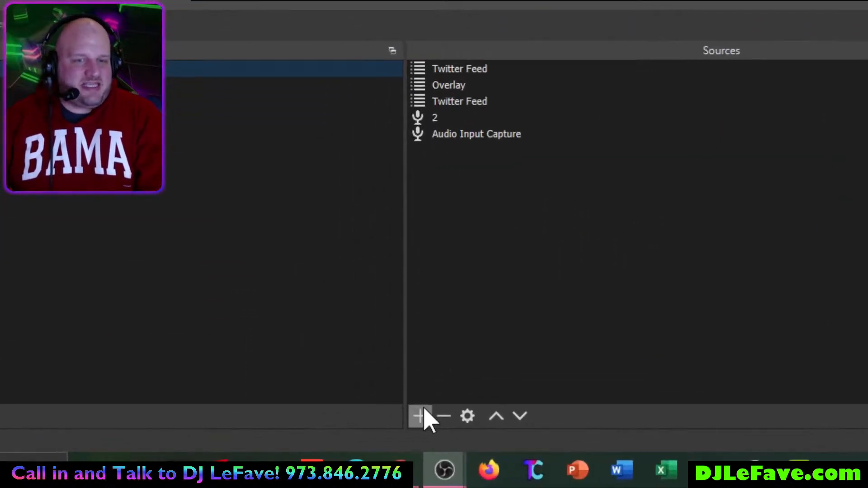
- Add the existing Mixcloud Chat scene as a source, sized into the top-left quadrant
{"action": "left_click", "coordinate": [427, 415]}
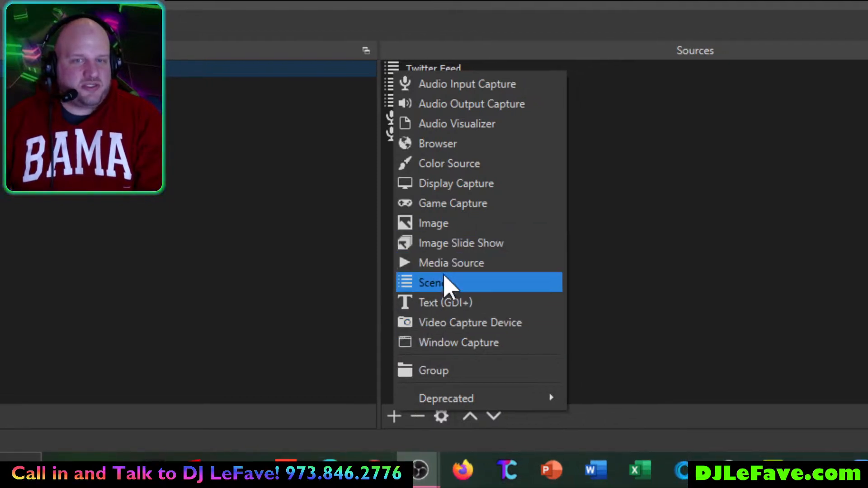
{"action": "left_click", "coordinate": [445, 283]}
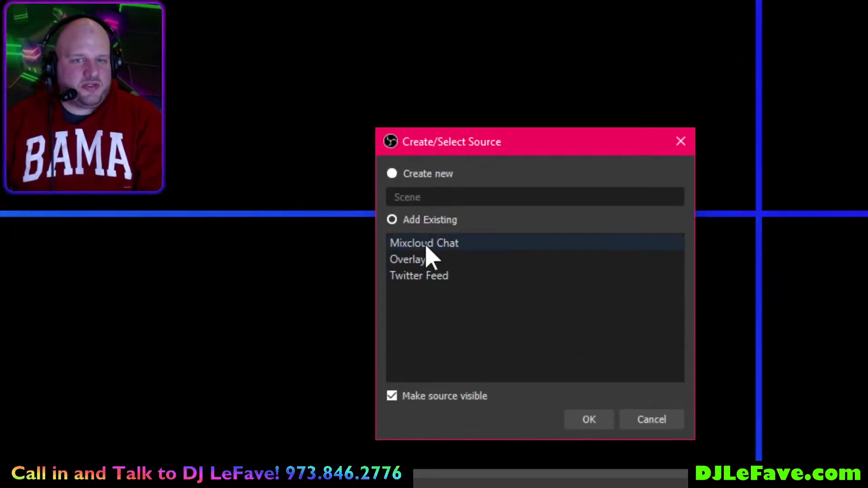
{"action": "left_click", "coordinate": [416, 243]}
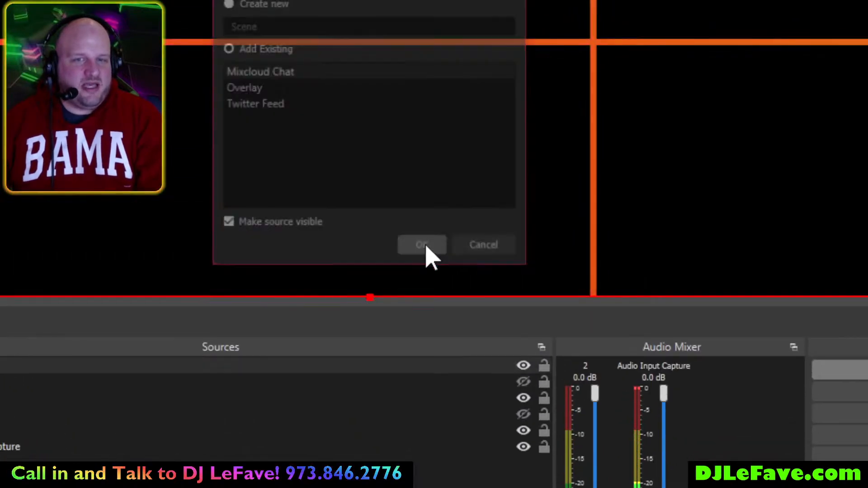
{"action": "left_click", "coordinate": [455, 251]}
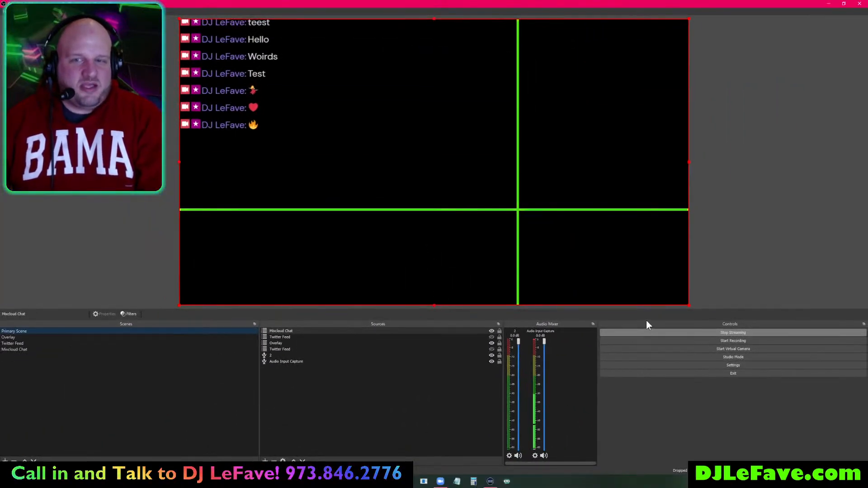
{"action": "left_click_drag", "start_coordinate": [688, 306], "coordinate": [499, 210]}
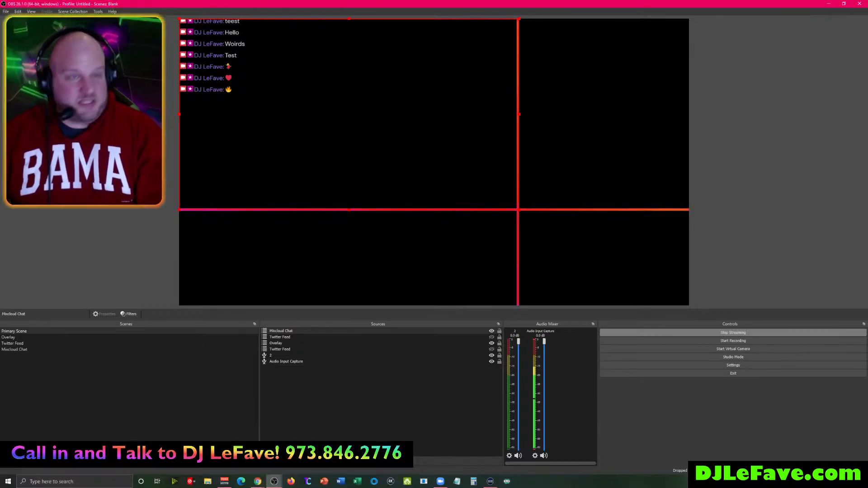
- Rename the custom browser dock to 'Mixcloud Chat' and apply it
{"action": "left_click", "coordinate": [30, 11]}
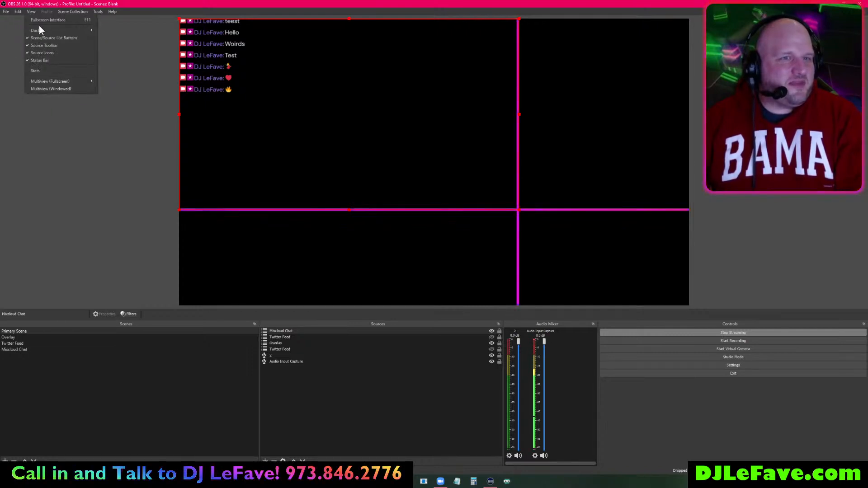
{"action": "mouse_move", "coordinate": [42, 28]}
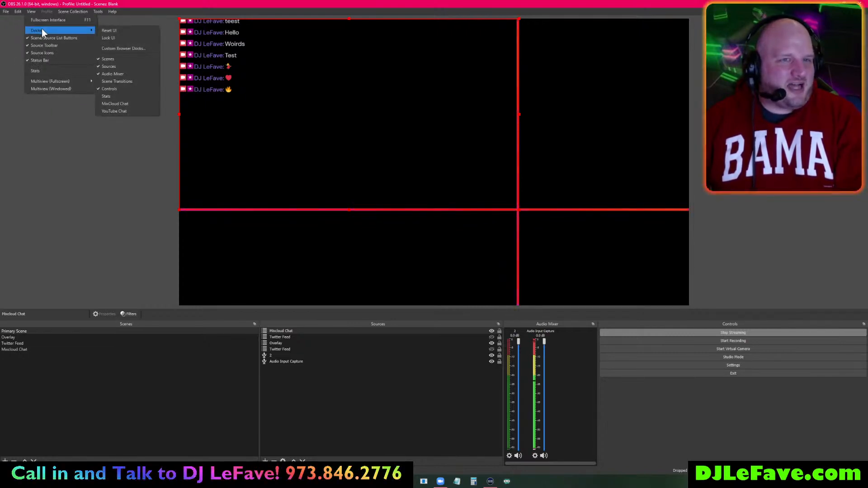
{"action": "left_click", "coordinate": [117, 47]}
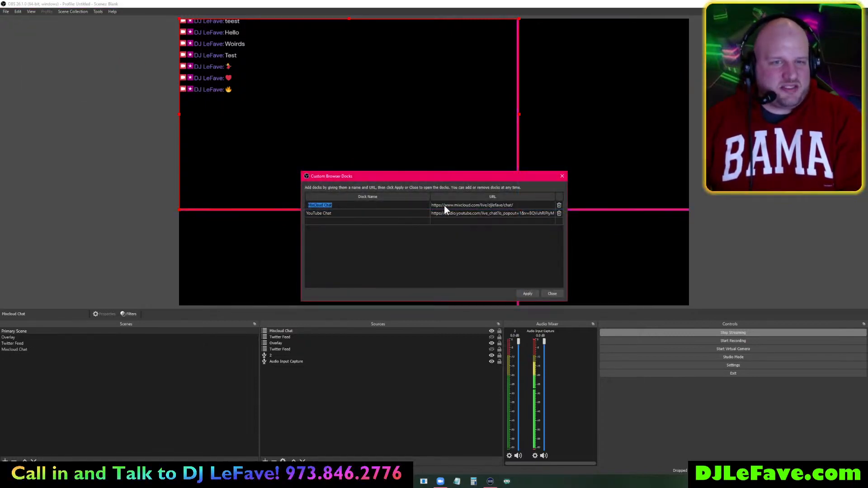
{"action": "type", "text": "E"}
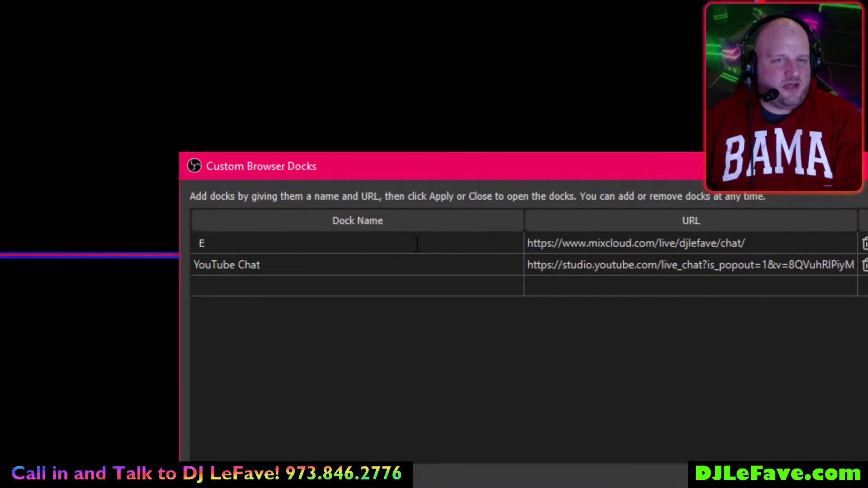
{"action": "double_click", "coordinate": [417, 244]}
{"action": "type", "text": "Mixcloud Chat"}
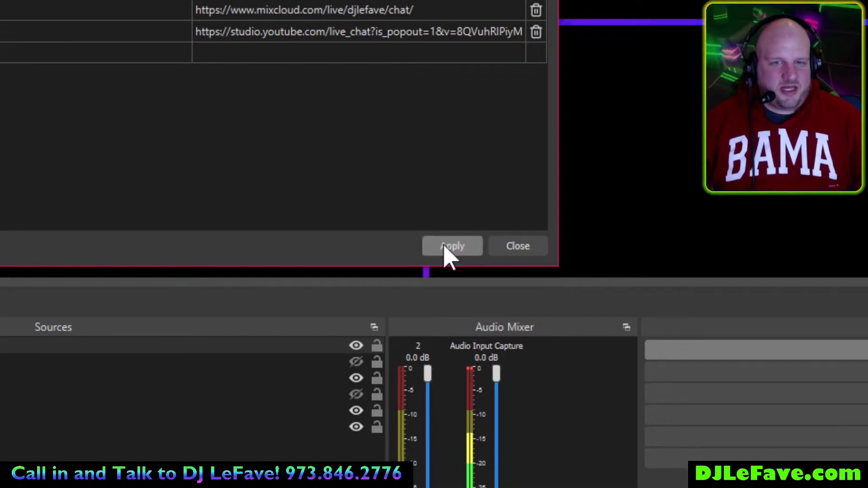
{"action": "left_click", "coordinate": [475, 248]}
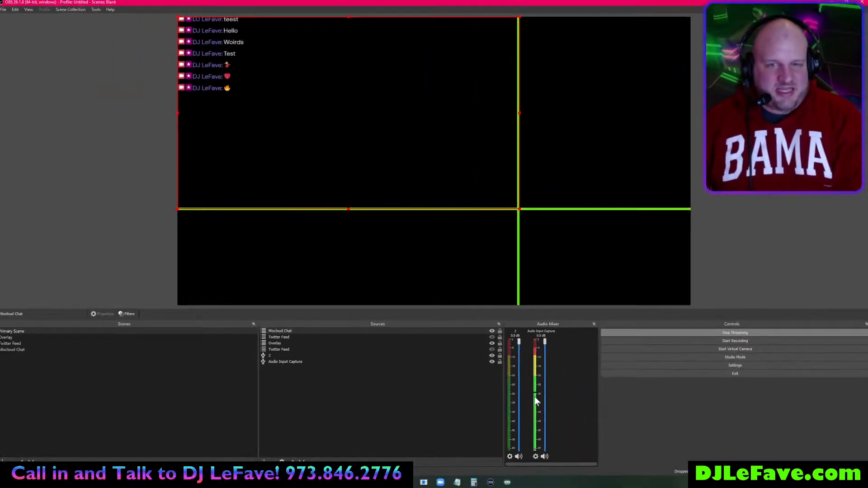
{"action": "left_click", "coordinate": [30, 12]}
{"action": "mouse_move", "coordinate": [40, 29]}
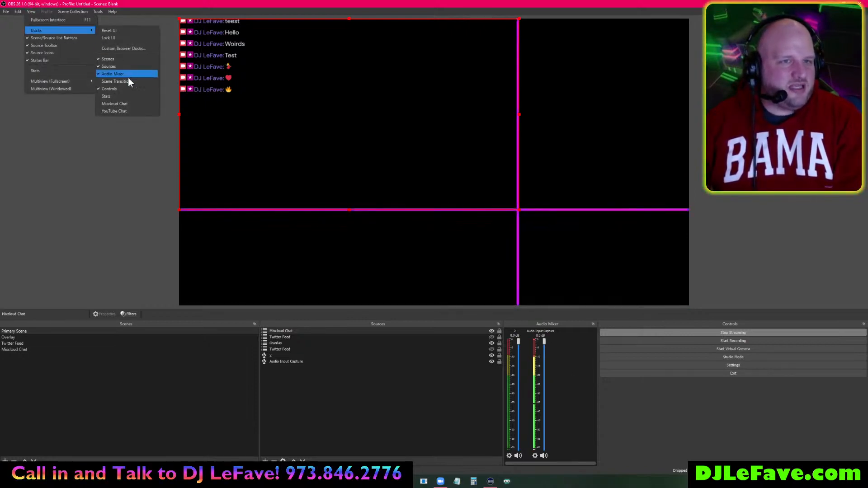
- Show the Mixcloud Chat dock and send Words and Test messages from it
{"action": "left_click", "coordinate": [123, 106]}
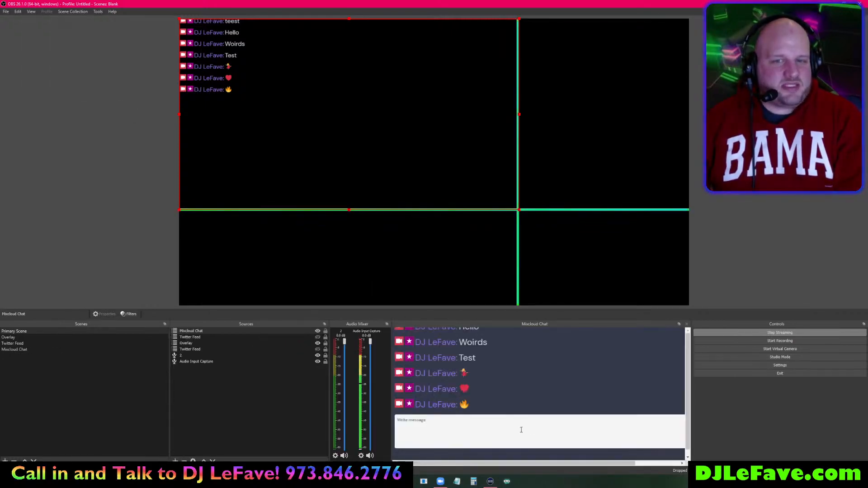
{"action": "left_click", "coordinate": [516, 438]}
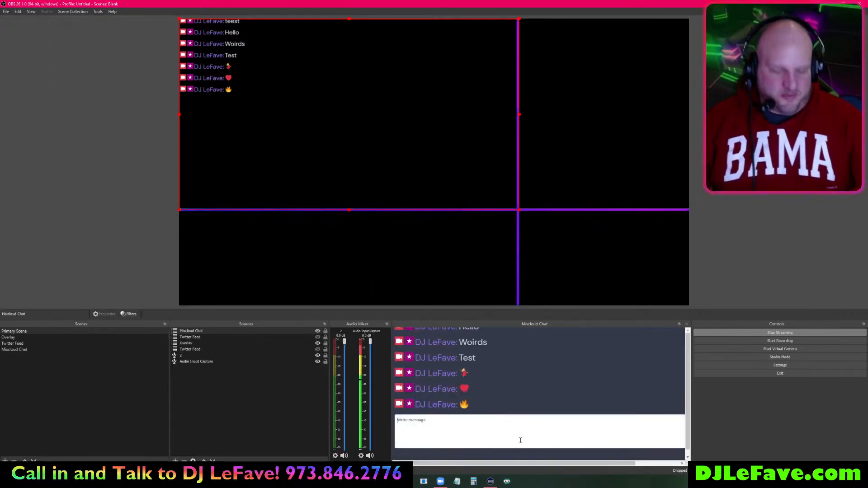
{"action": "type", "text": "Words"}
{"action": "key", "text": "Return"}
{"action": "type", "text": "Te"}
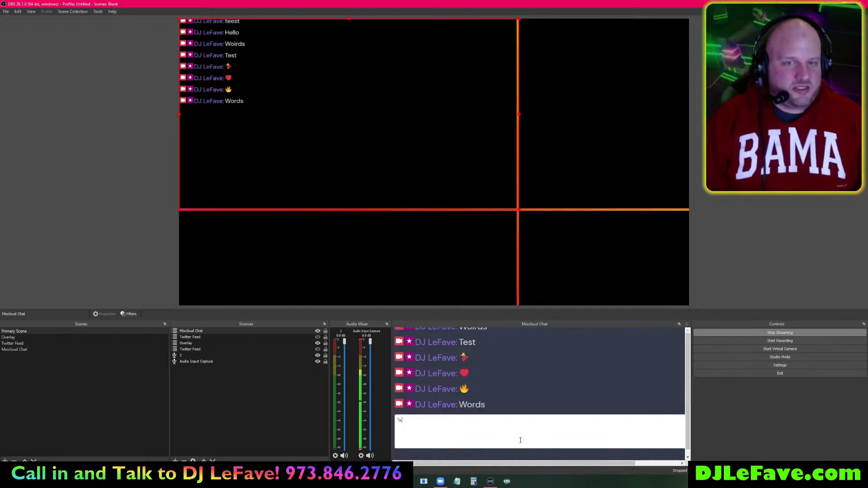
{"action": "type", "text": "st"}
{"action": "key", "text": "Return"}
- Send 'Lots of words' and two Check messages, then paste repeated Long Message text
{"action": "type", "text": "ts of"}
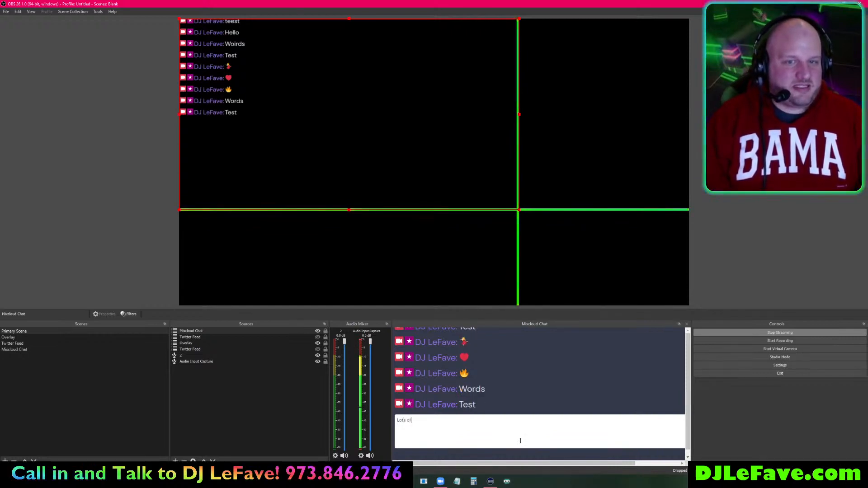
{"action": "type", "text": "ots of words"}
{"action": "key", "text": "Return"}
{"action": "type", "text": "Check"}
{"action": "key", "text": "Return"}
{"action": "type", "text": "Chec"}
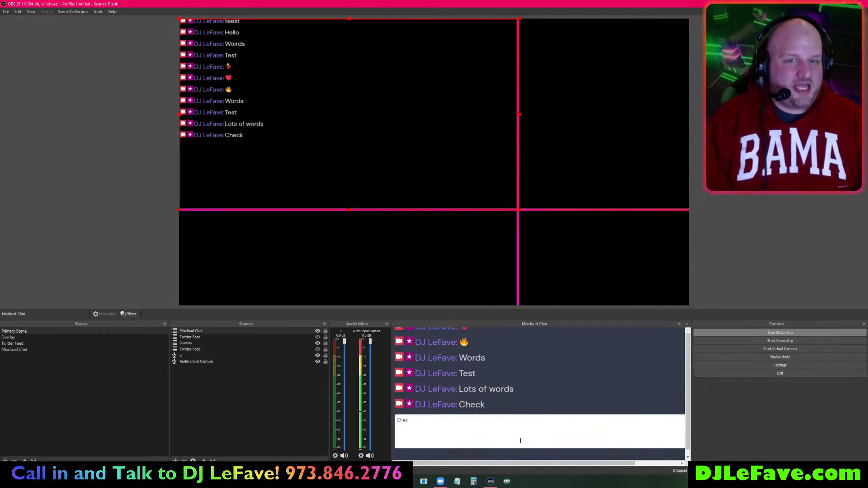
{"action": "type", "text": "k"}
{"action": "key", "text": "Return"}
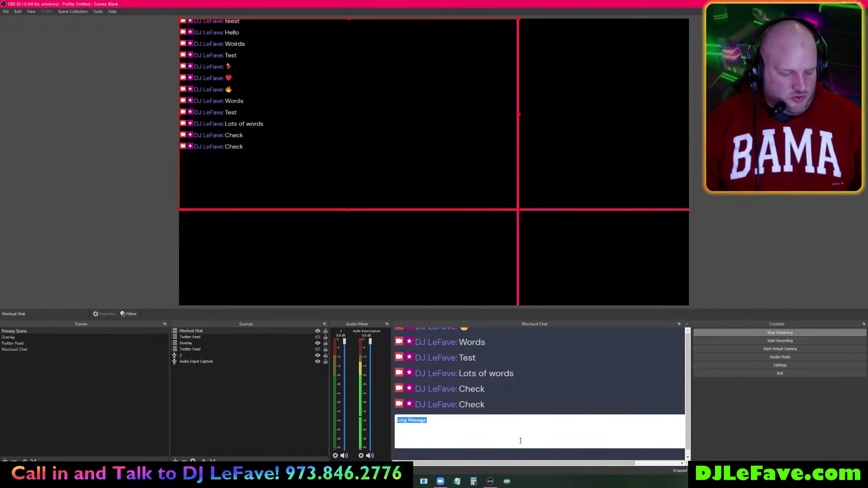
{"action": "key", "text": "ctrl+v"}
{"action": "key", "text": "ctrl+v"}
{"action": "key", "text": "ctrl+v"}
{"action": "key", "text": "ctrl+v"}
{"action": "key", "text": "ctrl+v"}
{"action": "key", "text": "ctrl+v"}
{"action": "key", "text": "ctrl+v"}
{"action": "key", "text": "ctrl+v"}
{"action": "key", "text": "ctrl+v"}
{"action": "key", "text": "ctrl+v"}
{"action": "key", "text": "ctrl+v"}
{"action": "key", "text": "ctrl+v"}
{"action": "key", "text": "ctrl+v"}
{"action": "key", "text": "ctrl+v"}
{"action": "key", "text": "ctrl+v"}
{"action": "key", "text": "ctrl+v"}
{"action": "key", "text": "ctrl+v"}
{"action": "key", "text": "ctrl+v"}
{"action": "key", "text": "ctrl+v"}
{"action": "key", "text": "ctrl+v"}
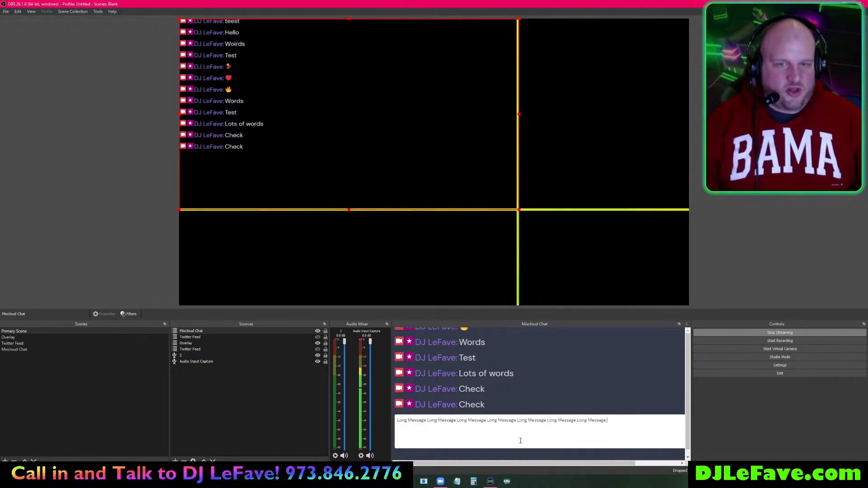
- Send the long repeated 'Long Message' post and enlarge the preview above the docks
{"action": "key", "text": "ctrl+v"}
{"action": "key", "text": "ctrl+v"}
{"action": "key", "text": "ctrl+v"}
{"action": "key", "text": "ctrl+v"}
{"action": "key", "text": "ctrl+v"}
{"action": "key", "text": "ctrl+v"}
{"action": "key", "text": "ctrl+v"}
{"action": "key", "text": "ctrl+v"}
{"action": "key", "text": "ctrl+v"}
{"action": "key", "text": "ctrl+v"}
{"action": "key", "text": "ctrl+v"}
{"action": "key", "text": "ctrl+v"}
{"action": "key", "text": "ctrl+v"}
{"action": "key", "text": "ctrl+v"}
{"action": "key", "text": "ctrl+v"}
{"action": "key", "text": "ctrl+v"}
{"action": "key", "text": "ctrl+v"}
{"action": "key", "text": "ctrl+v"}
{"action": "key", "text": "ctrl+v"}
{"action": "key", "text": "ctrl+v"}
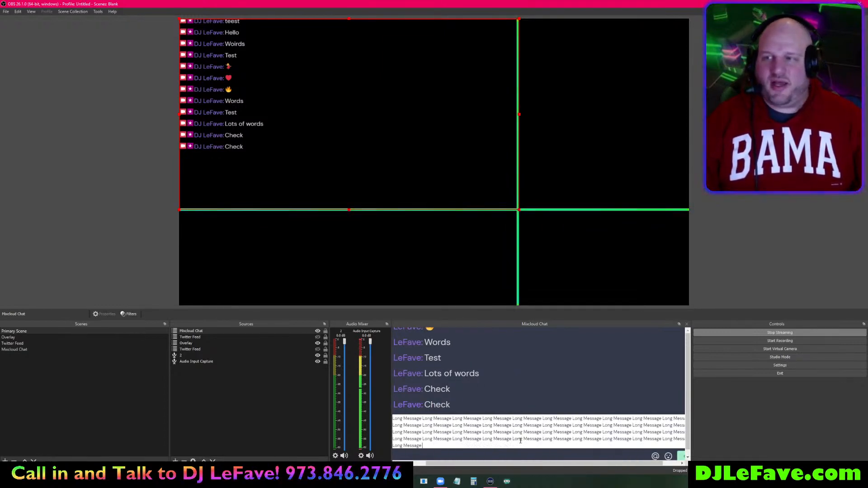
{"action": "key", "text": "Return"}
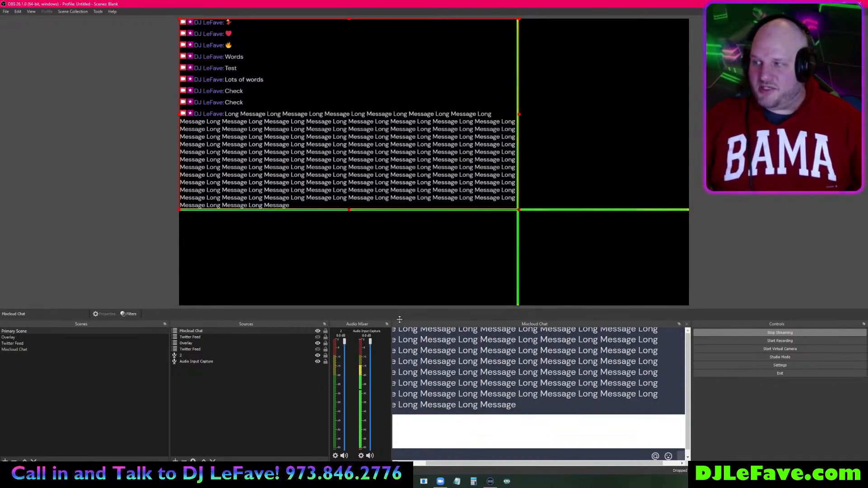
{"action": "left_click_drag", "start_coordinate": [400, 321], "coordinate": [408, 387]}
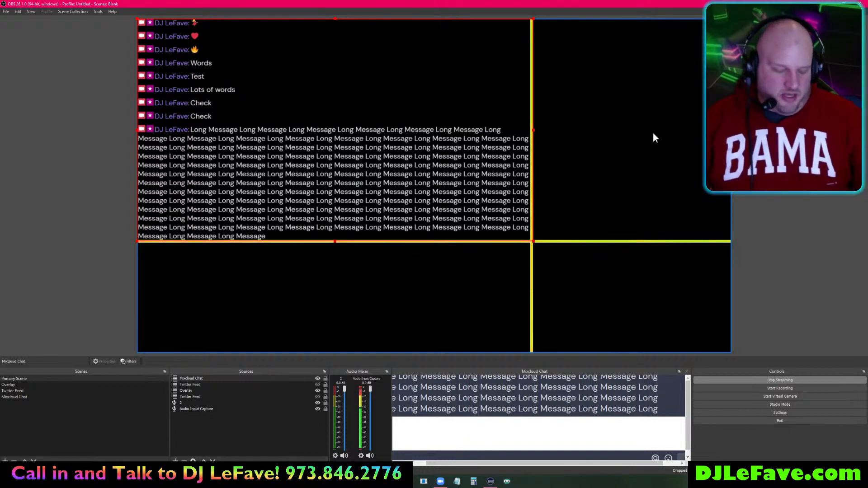
- Create an empty scene named 'Mixcloud Chat Top Right'
{"action": "left_click", "coordinate": [612, 122]}
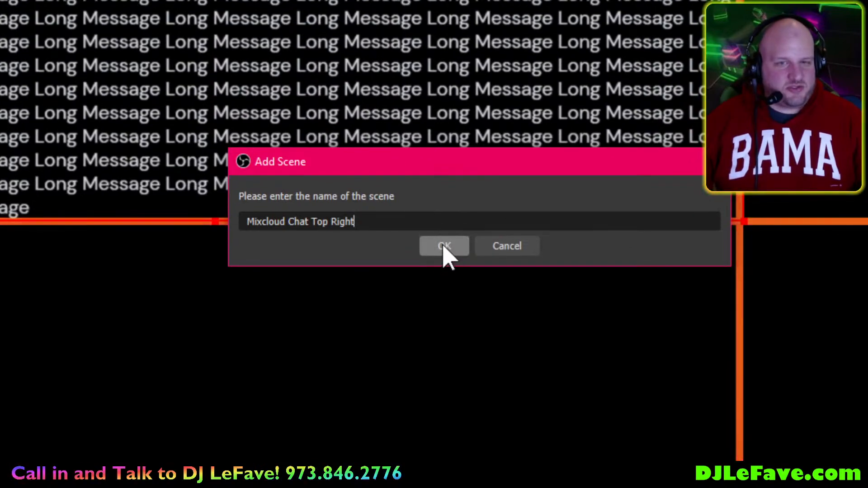
{"action": "left_click", "coordinate": [444, 246]}
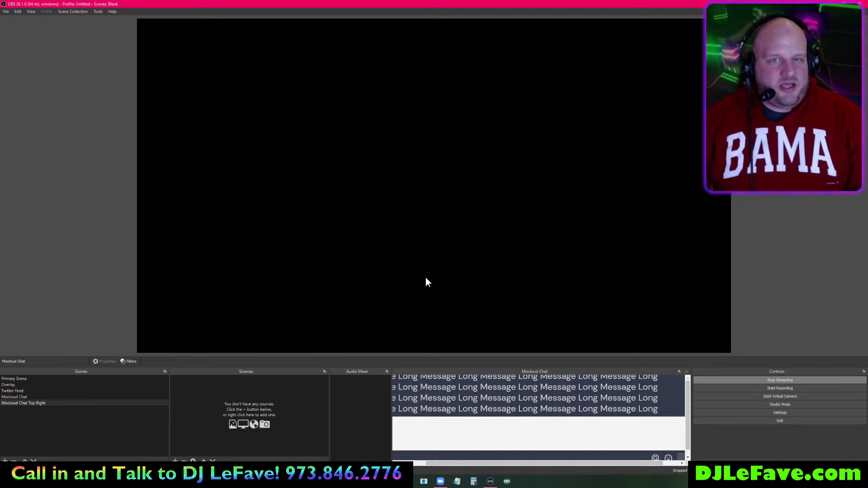
- Add browser source 'Mixcloud Chat Top Right Sourtce' loading the Mixcloud live page at 1920×1080
{"action": "left_click", "coordinate": [175, 461]}
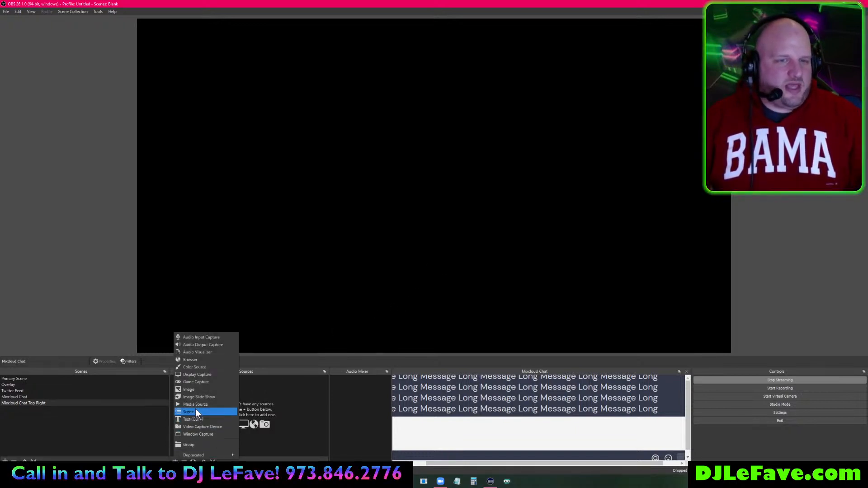
{"action": "left_click", "coordinate": [206, 359]}
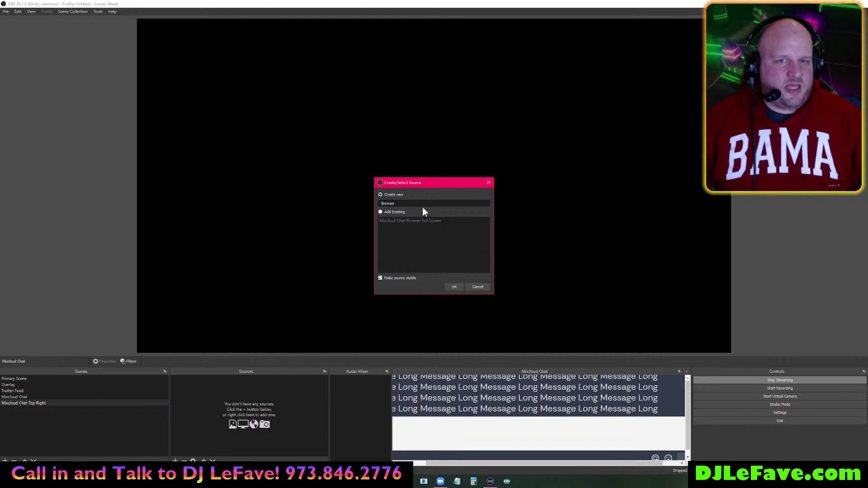
{"action": "type", "text": "Mixcloud Cha"}
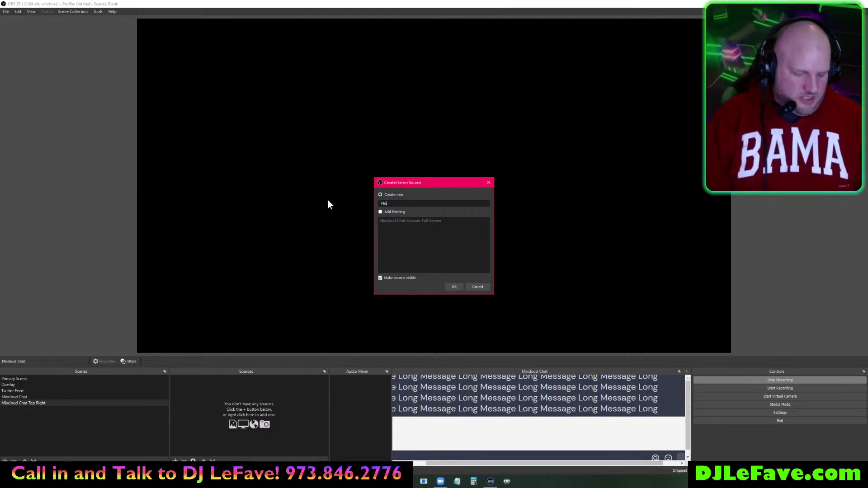
{"action": "type", "text": "t Top Right Sourtce"}
{"action": "key", "text": "Return"}
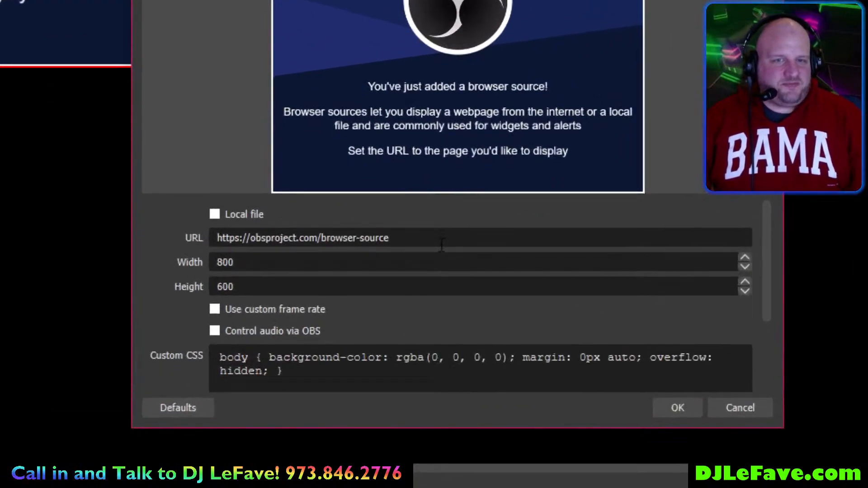
{"action": "triple_click", "coordinate": [411, 268]}
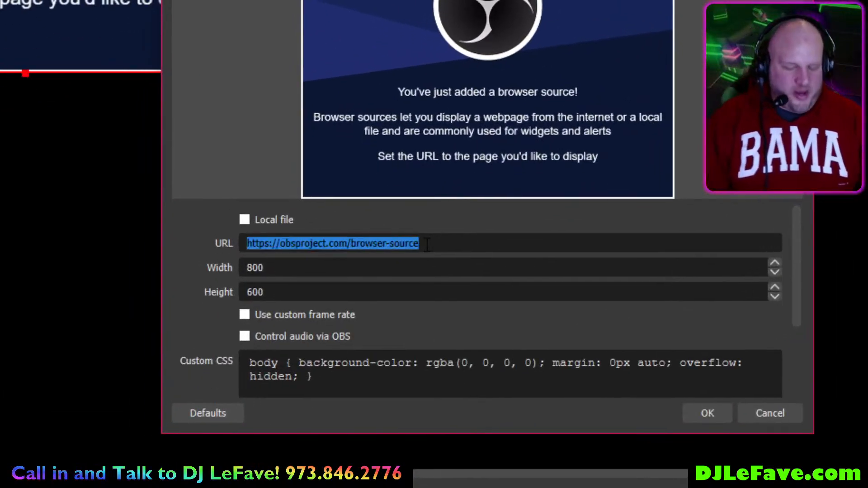
{"action": "type", "text": "https://"}
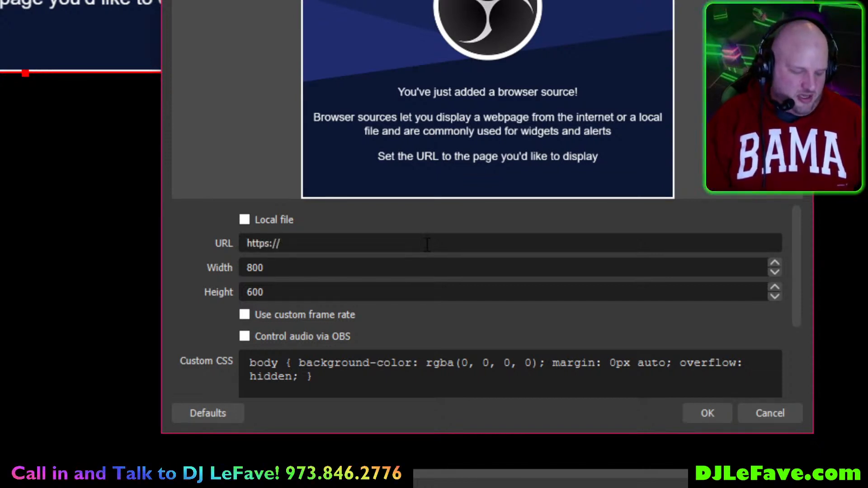
{"action": "type", "text": "www.mixcloud.com/live/djlefave"}
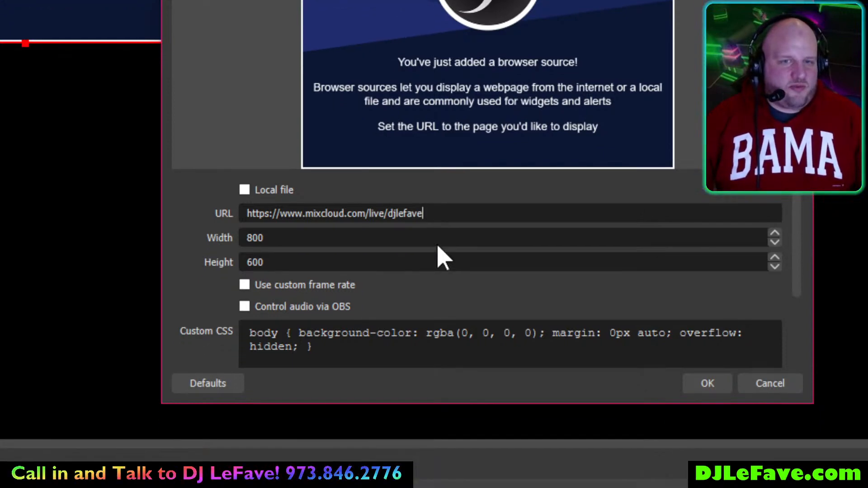
{"action": "double_click", "coordinate": [442, 268]}
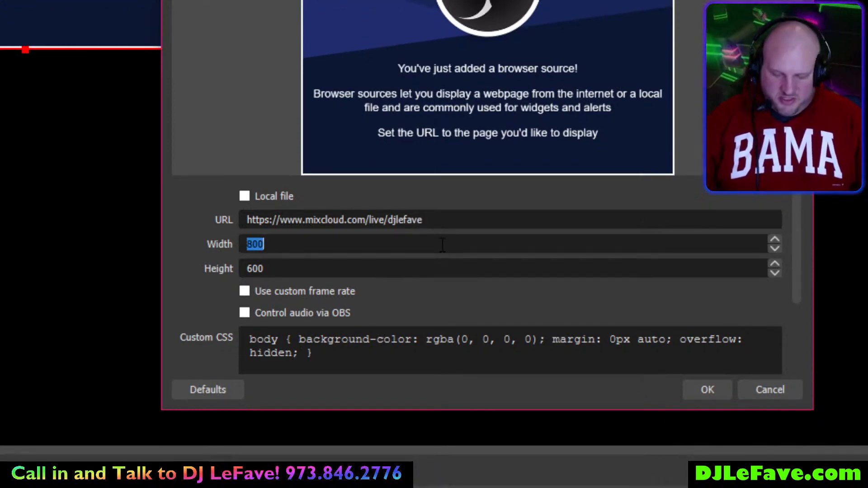
{"action": "type", "text": "1080"}
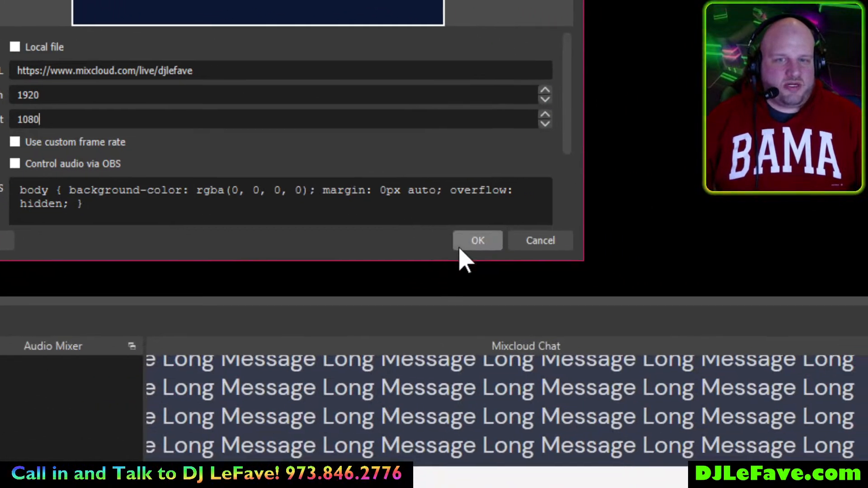
{"action": "left_click", "coordinate": [708, 390]}
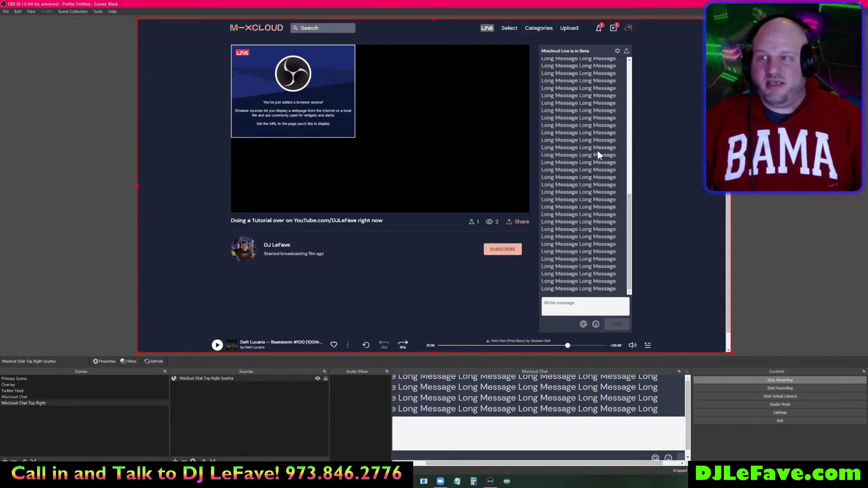
- Send 'Regular Message' and 'Mic Check' from the Mixcloud Chat dock
{"action": "left_click", "coordinate": [551, 429]}
{"action": "type", "text": "Regular Message"}
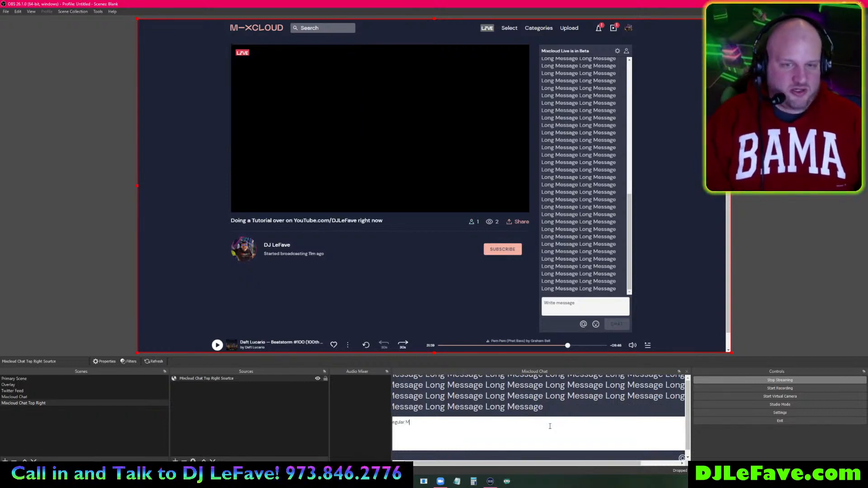
{"action": "key", "text": "Return"}
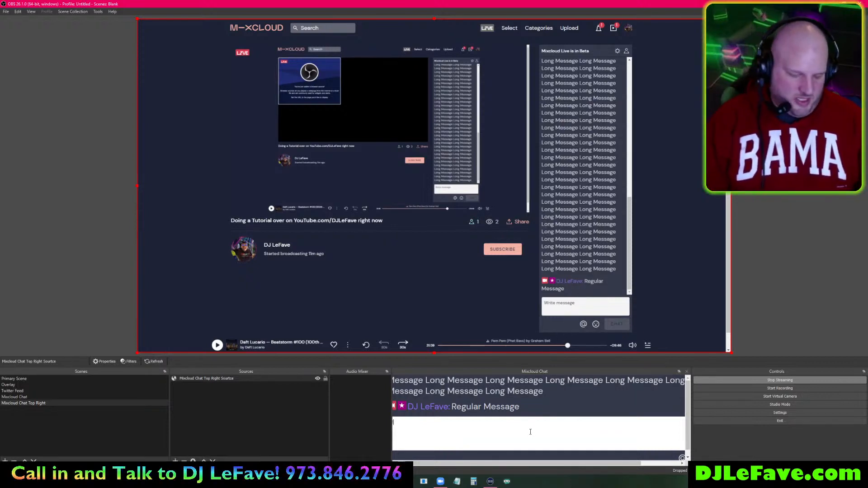
{"action": "key", "text": "Return"}
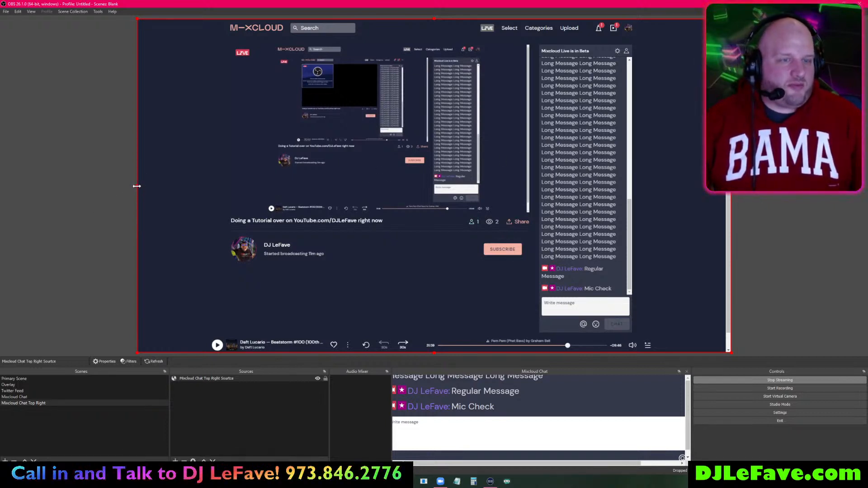
- Crop the browser source's left, right, bottom and top edges down to the chat column
{"action": "left_click_drag", "start_coordinate": [136, 186], "coordinate": [539, 187]}
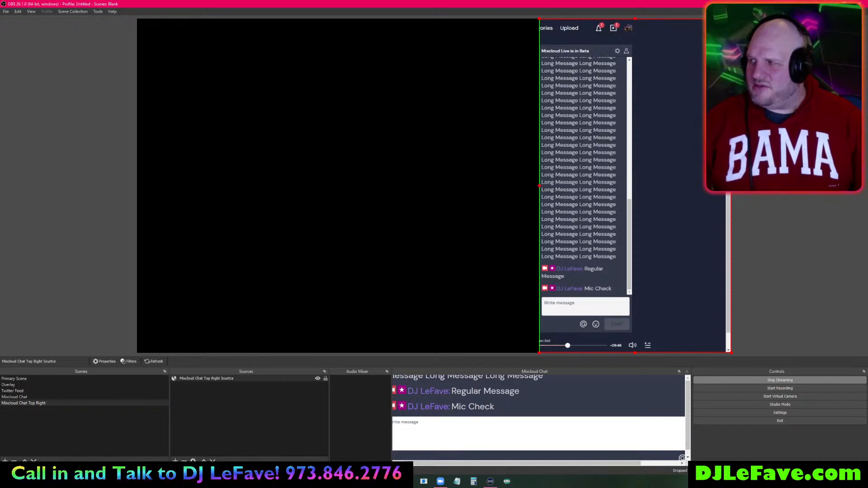
{"action": "left_click_drag", "start_coordinate": [727, 187], "coordinate": [626, 189]}
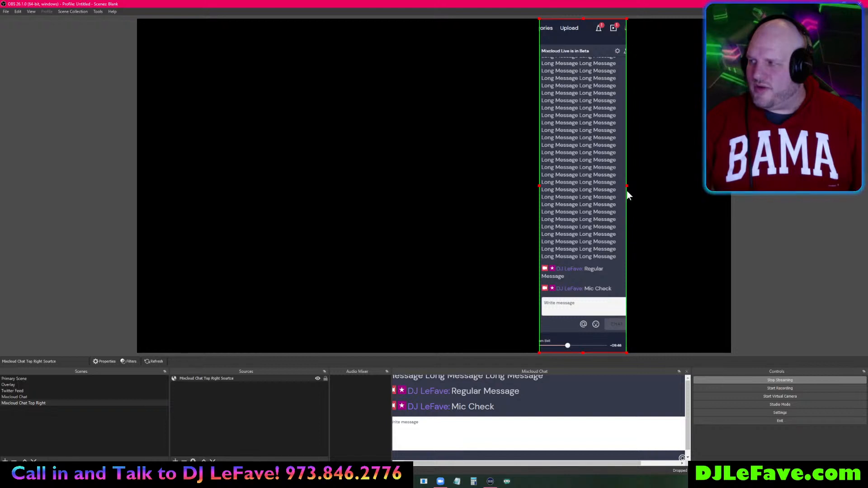
{"action": "left_click_drag", "start_coordinate": [582, 353], "coordinate": [595, 296]}
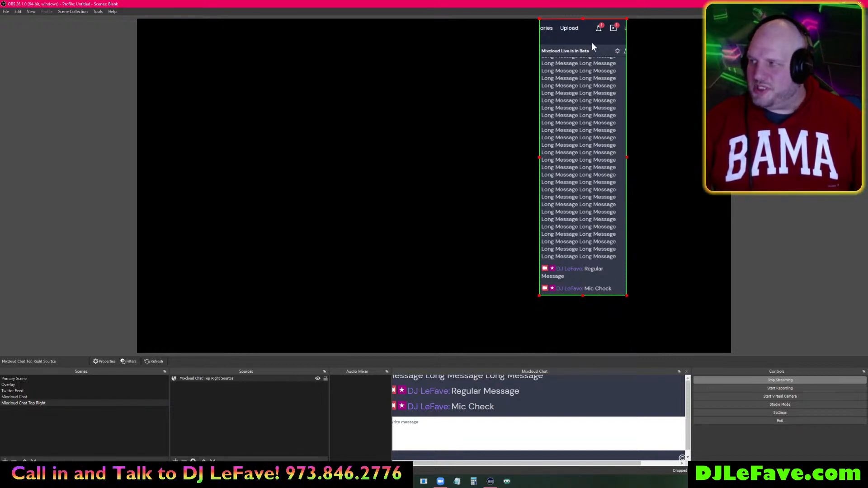
{"action": "left_click_drag", "start_coordinate": [583, 21], "coordinate": [584, 56]}
- Move the cropped chat to the top-right corner and stretch it down the right side
{"action": "left_click_drag", "start_coordinate": [581, 157], "coordinate": [684, 119]}
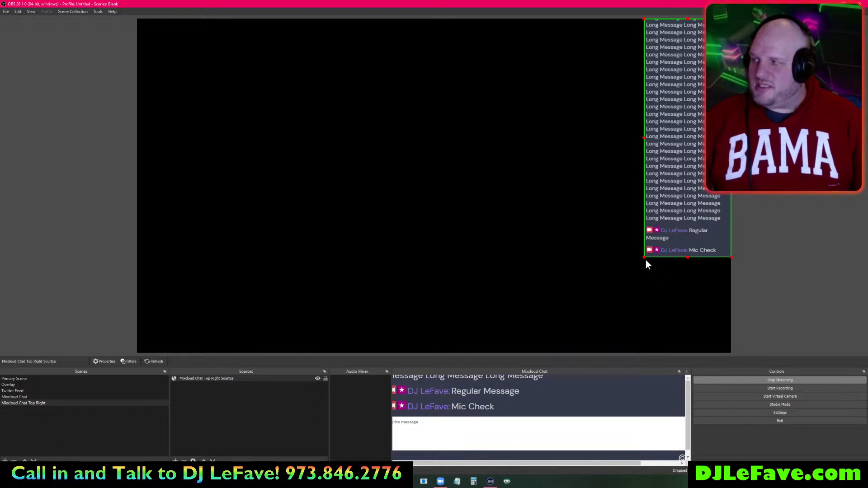
{"action": "left_click_drag", "start_coordinate": [645, 253], "coordinate": [607, 210]}
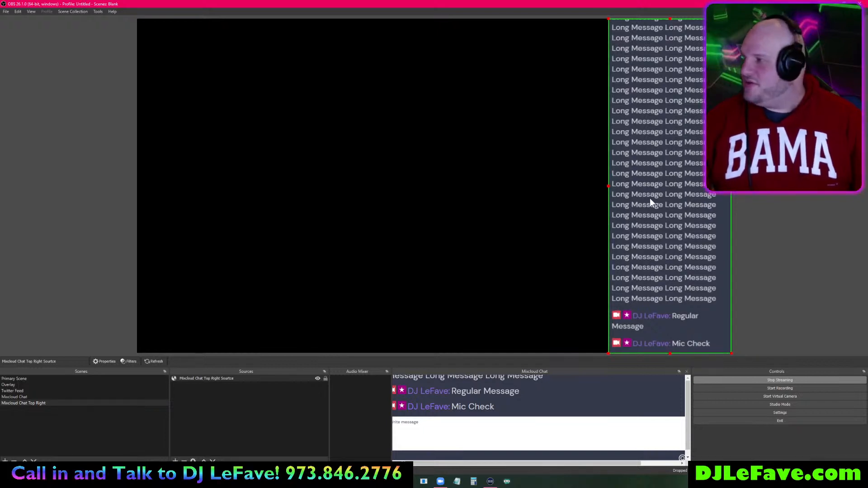
{"action": "left_click", "coordinate": [714, 176]}
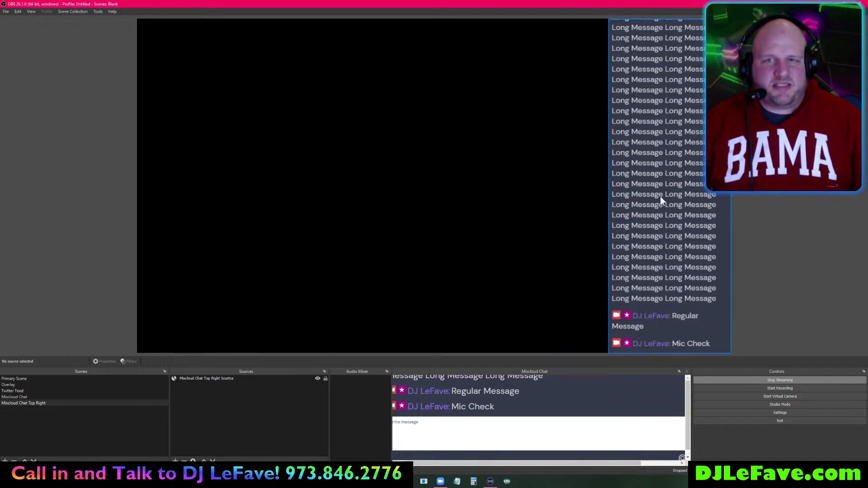
{"action": "left_click", "coordinate": [660, 178]}
{"action": "left_click_drag", "start_coordinate": [670, 19], "coordinate": [672, 129]}
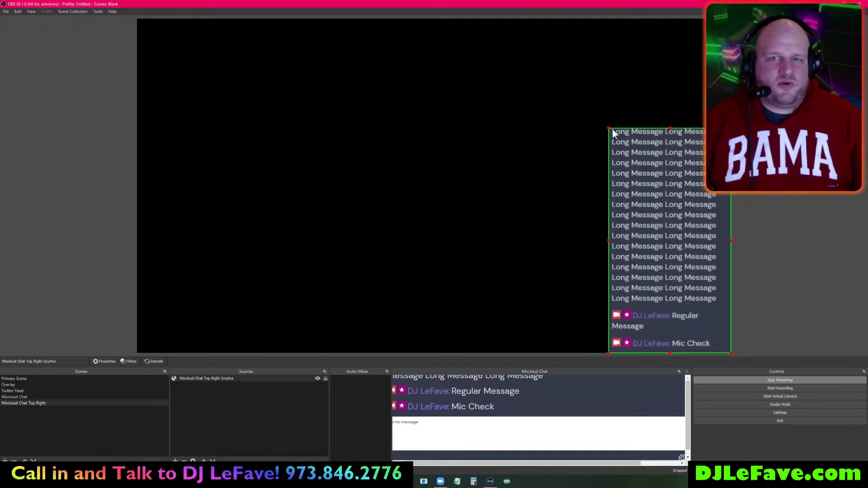
{"action": "left_click_drag", "start_coordinate": [608, 128], "coordinate": [548, 51]}
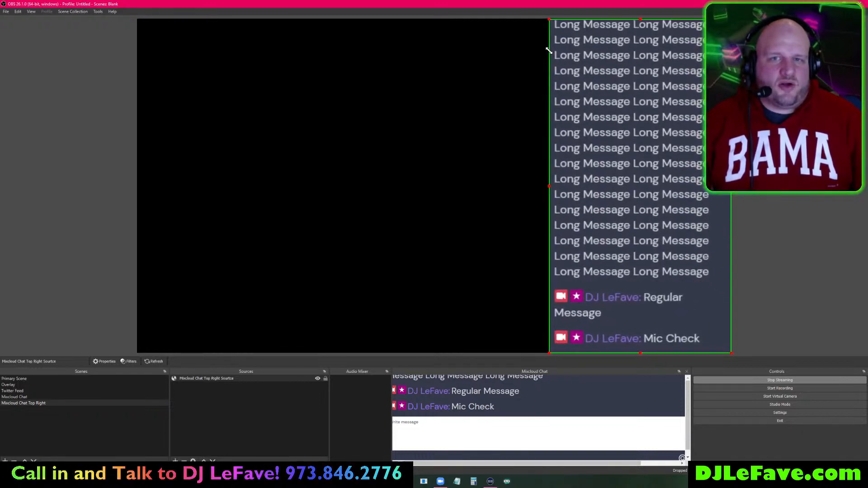
- Add a Color Key filter to the Mixcloud Chat Top Right chat source
{"action": "right_click", "coordinate": [609, 240]}
{"action": "left_click", "coordinate": [627, 460]}
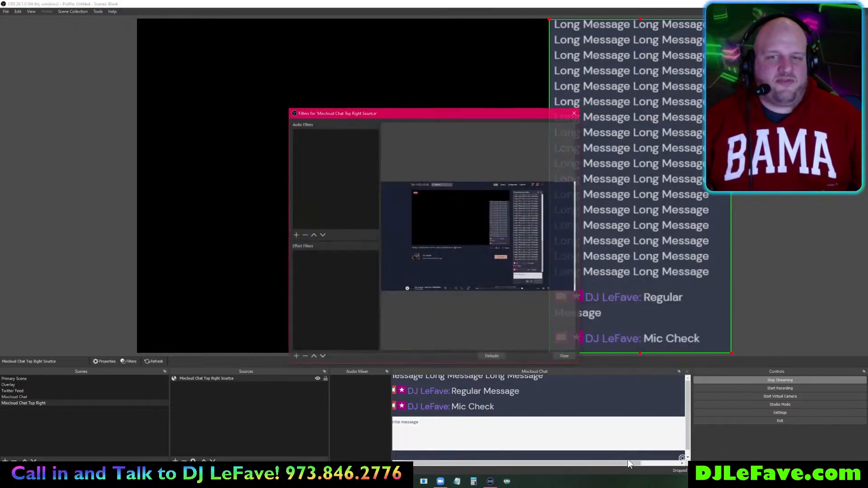
{"action": "left_click", "coordinate": [296, 356]}
{"action": "left_click", "coordinate": [324, 383]}
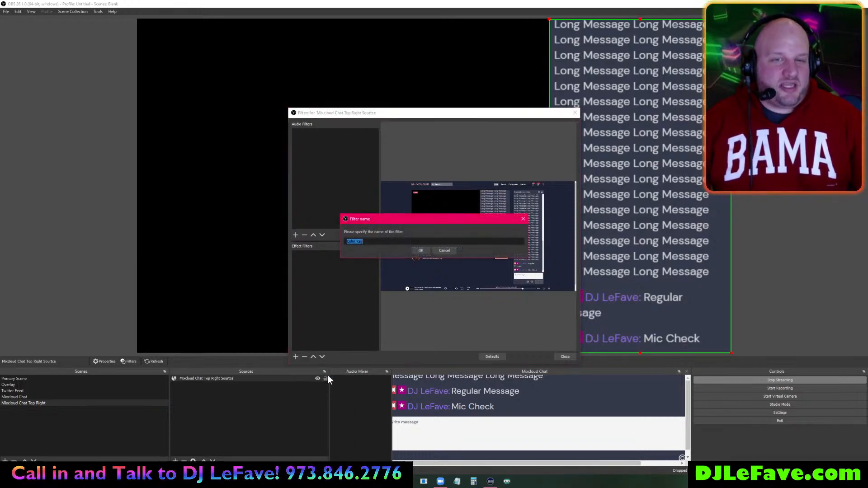
{"action": "left_click", "coordinate": [420, 251]}
- Set the key to custom colour #34394b, sampled from the chat's background, then close Filters
{"action": "left_click", "coordinate": [448, 273]}
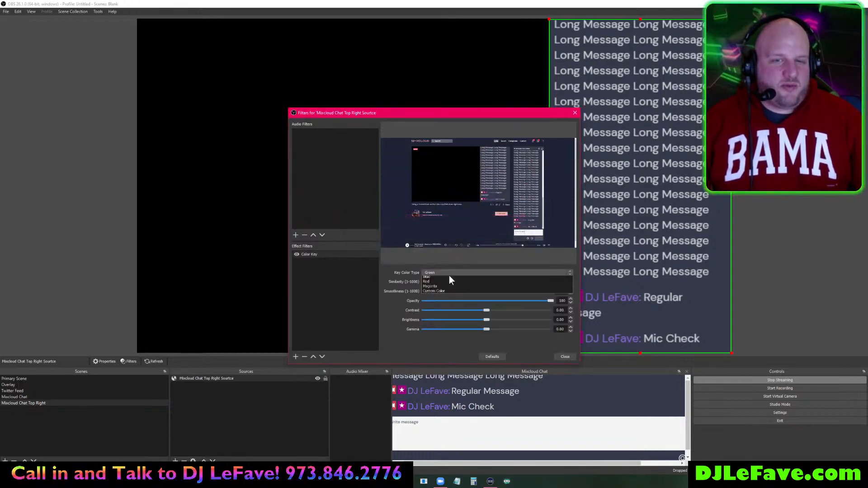
{"action": "left_click", "coordinate": [446, 298]}
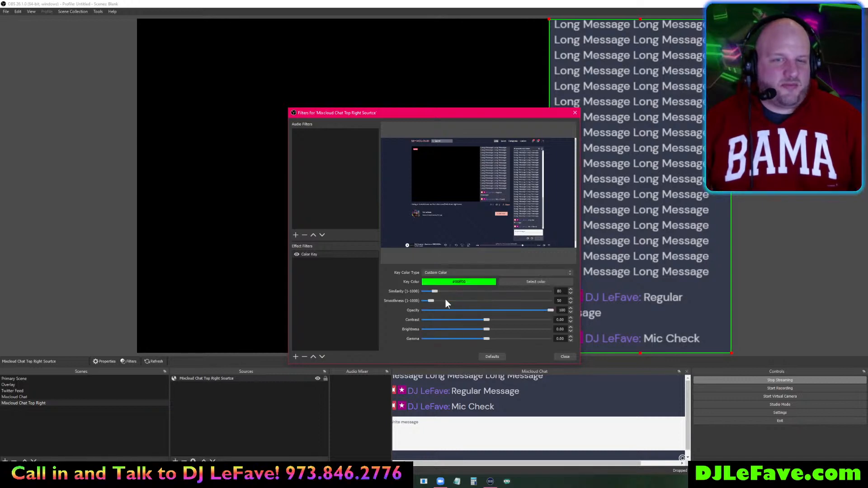
{"action": "left_click", "coordinate": [528, 282]}
{"action": "left_click", "coordinate": [398, 239]}
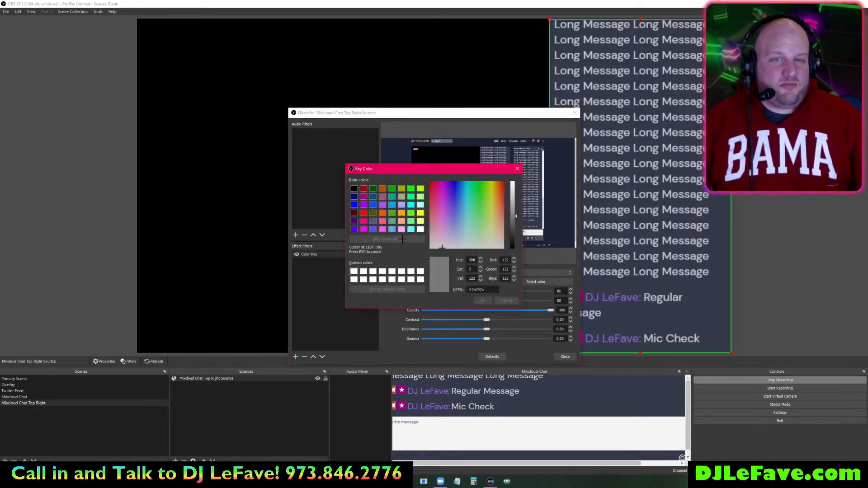
{"action": "left_click", "coordinate": [709, 308]}
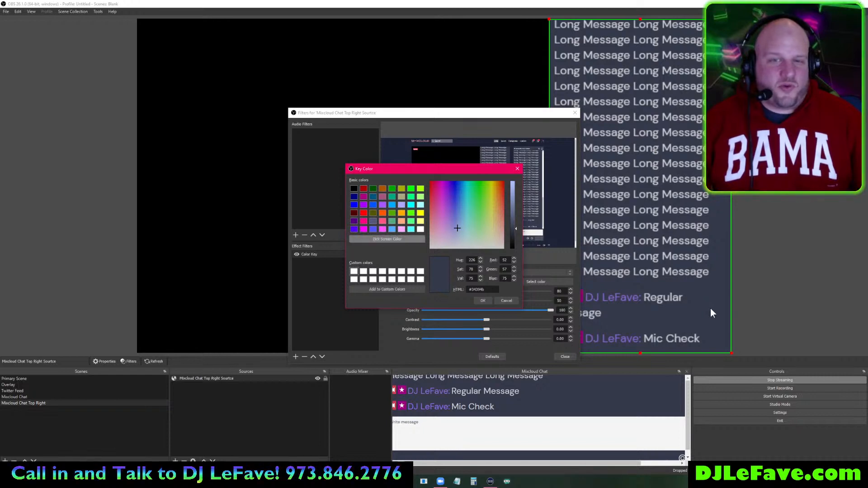
{"action": "left_click", "coordinate": [482, 301]}
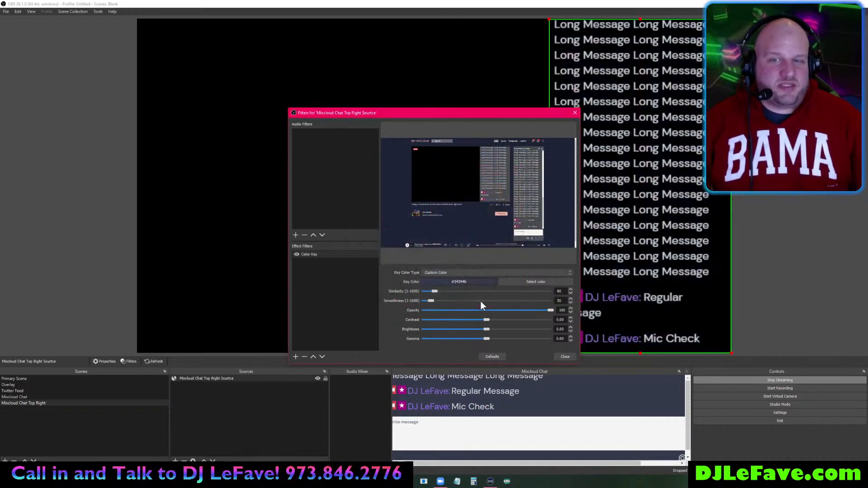
{"action": "left_click", "coordinate": [564, 357]}
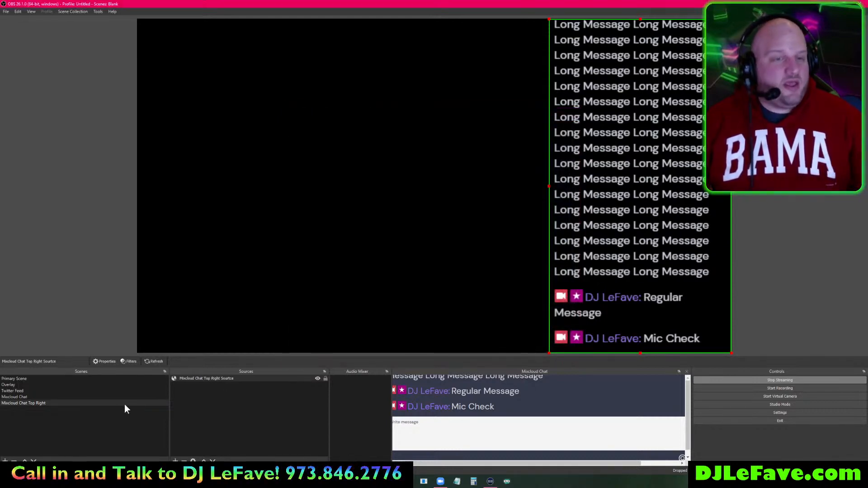
- In the Primary Scene, cancel adding a scene source, then turn audio input to -inf dB and mute it
{"action": "left_click", "coordinate": [59, 379]}
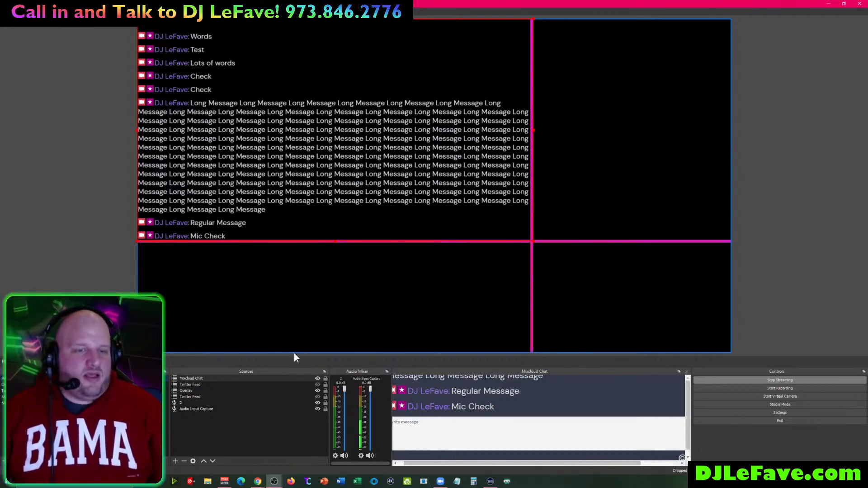
{"action": "left_click", "coordinate": [176, 461]}
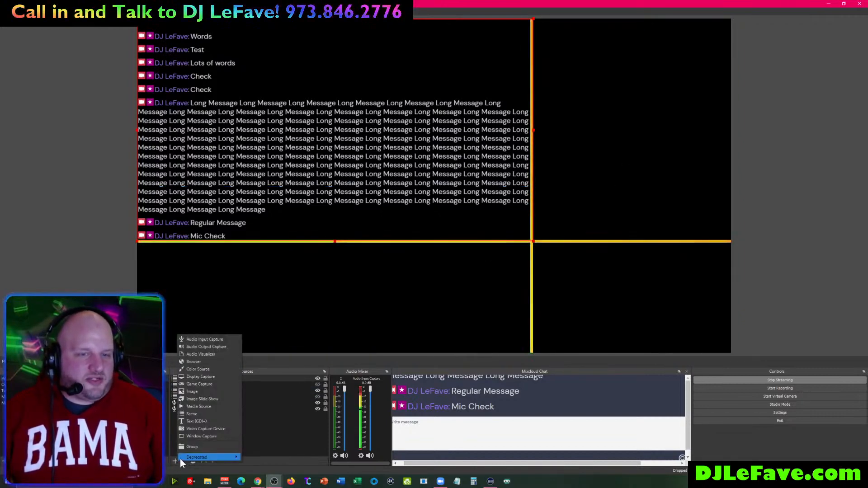
{"action": "left_click", "coordinate": [202, 414]}
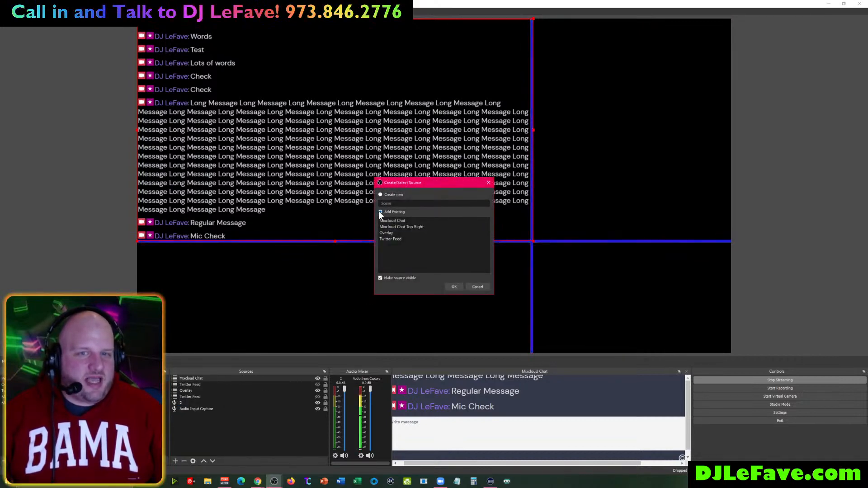
{"action": "left_click", "coordinate": [399, 227]}
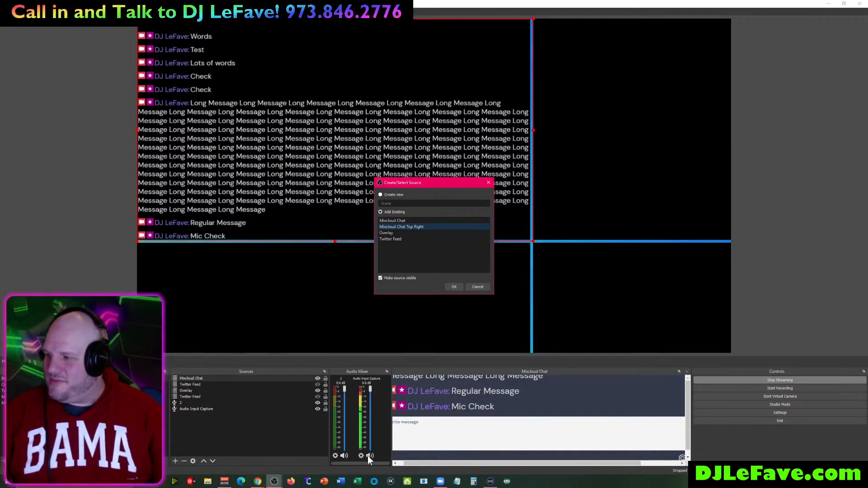
{"action": "left_click", "coordinate": [476, 286]}
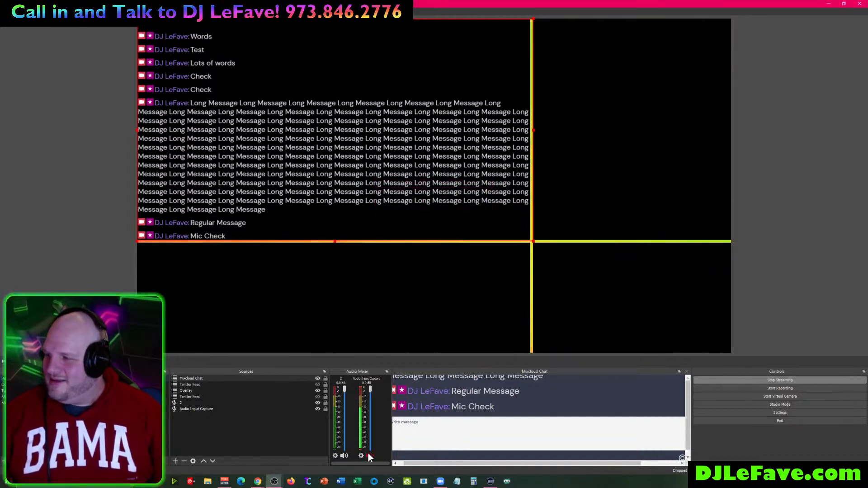
{"action": "left_click_drag", "start_coordinate": [369, 389], "coordinate": [357, 442]}
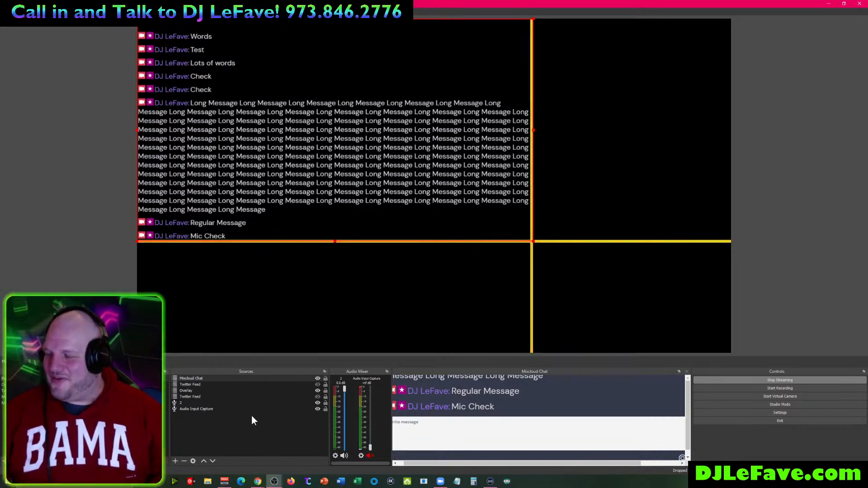
{"action": "left_click", "coordinate": [344, 455]}
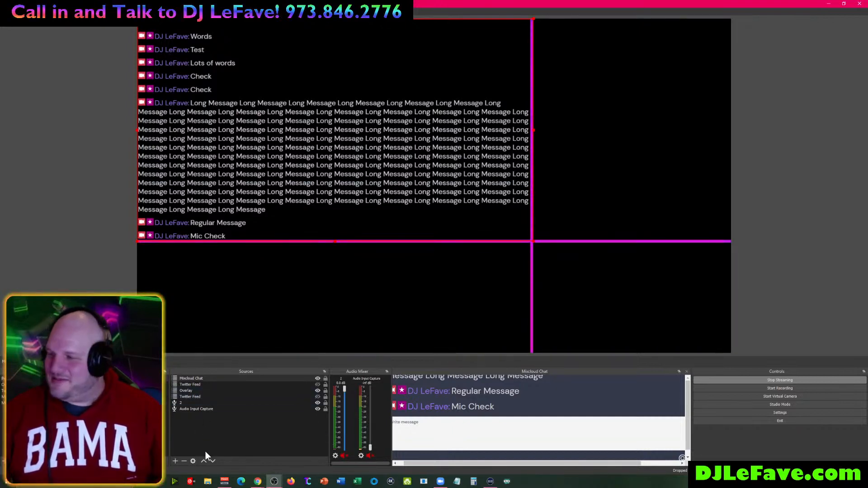
- Add the existing Mixcloud Chat Top Right scene as a source in the Primary Scene
{"action": "left_click", "coordinate": [175, 460]}
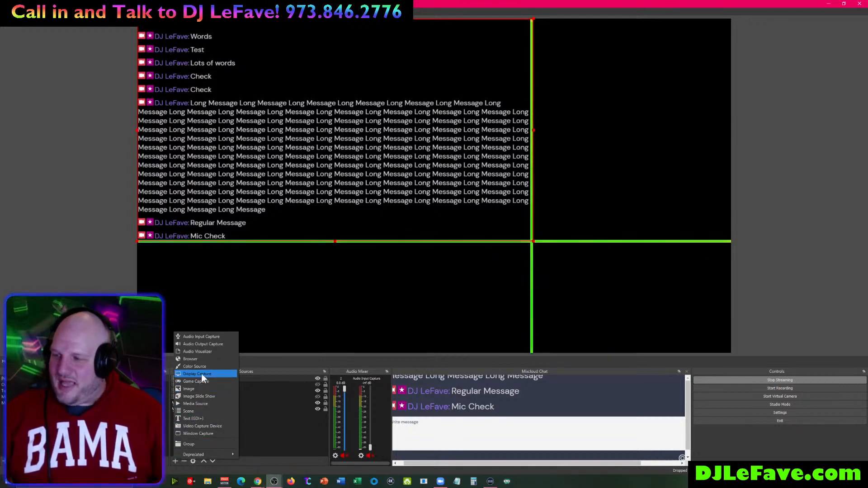
{"action": "left_click", "coordinate": [199, 411]}
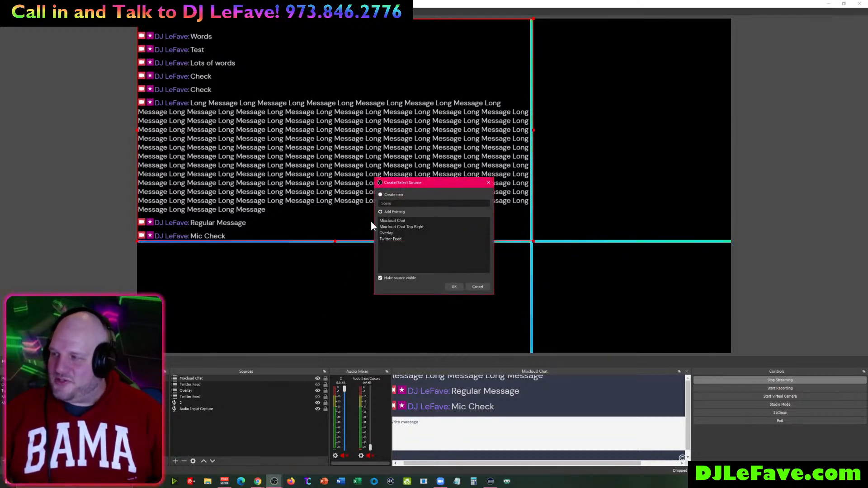
{"action": "left_click", "coordinate": [394, 227]}
{"action": "left_click", "coordinate": [454, 286]}
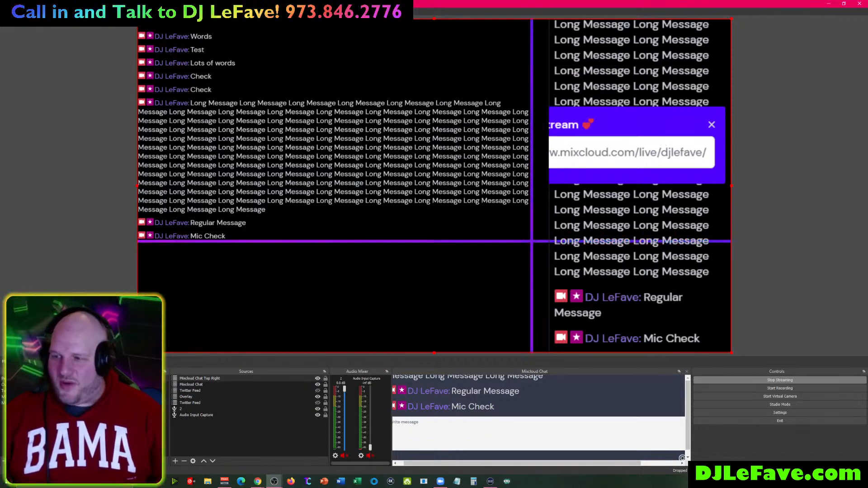
- Interact with the Mixcloud Chat Top Right chat page to dismiss the share-the-stream popup
{"action": "left_click", "coordinate": [84, 403]}
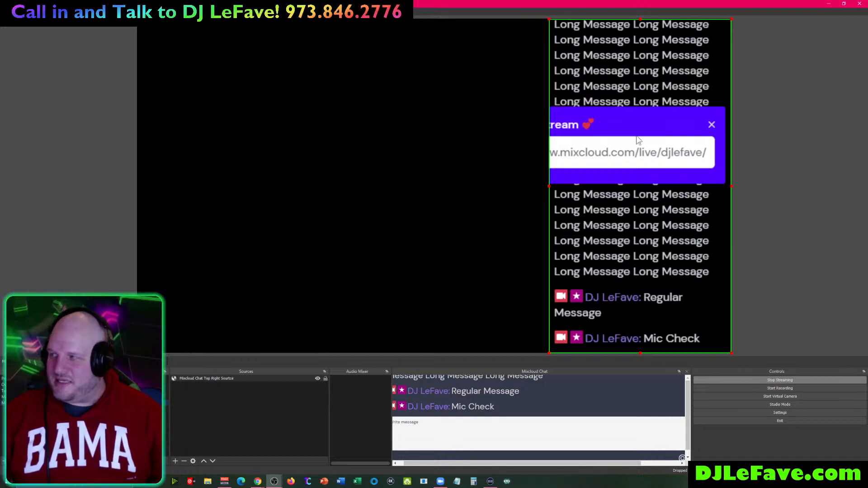
{"action": "right_click", "coordinate": [620, 205]}
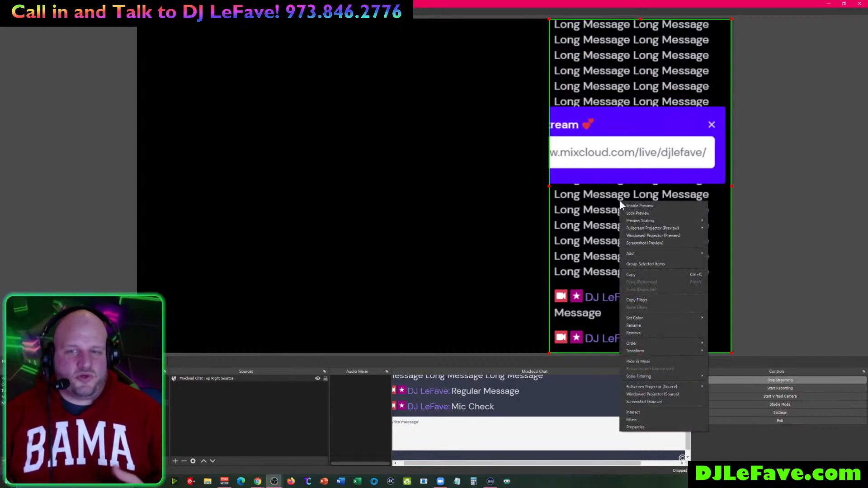
{"action": "left_click", "coordinate": [641, 411]}
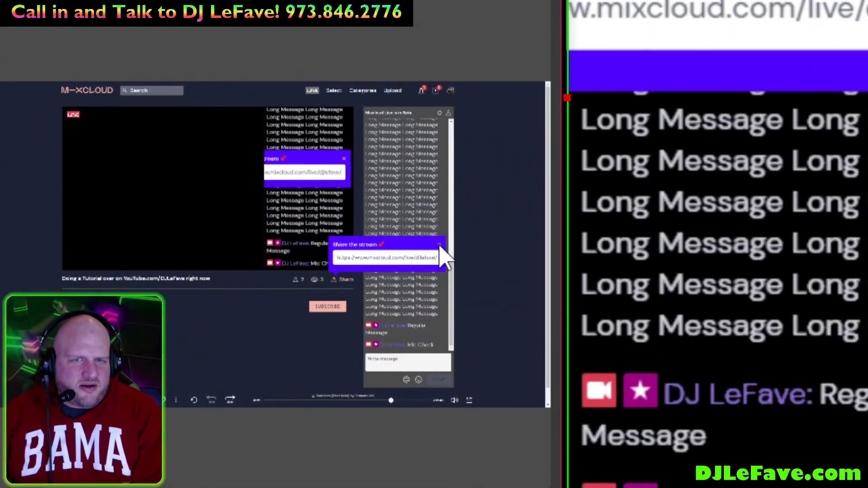
{"action": "left_click", "coordinate": [438, 242]}
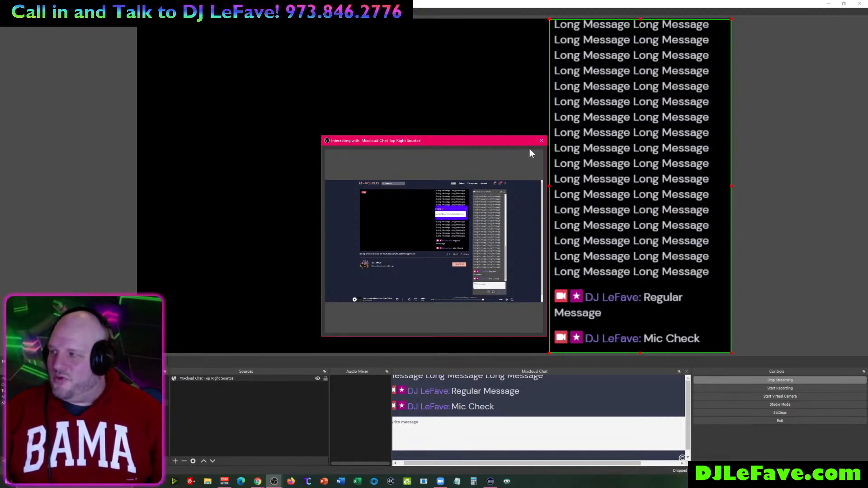
{"action": "left_click", "coordinate": [542, 141]}
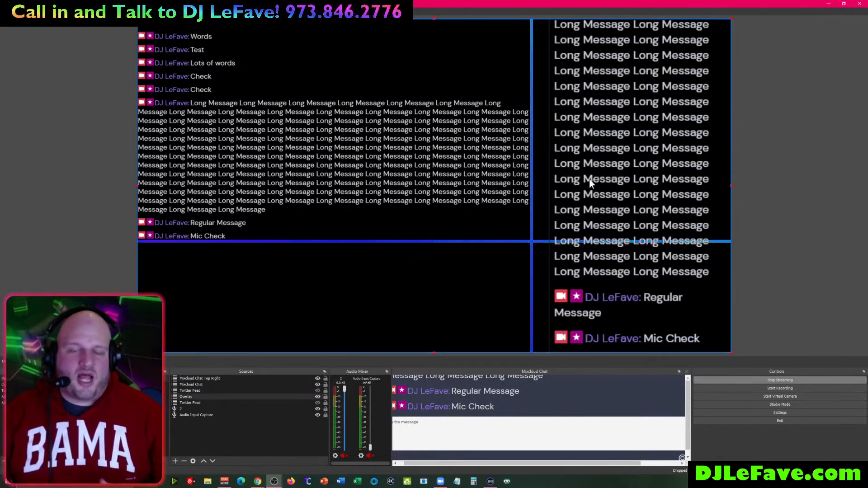
- Crop and resize the Mixcloud Chat Top Right source so it fills the canvas's top-right quadrant
{"action": "mouse_move", "coordinate": [617, 199]}
{"action": "left_mouse_down"}
{"action": "mouse_move", "coordinate": [614, 193]}
{"action": "mouse_move", "coordinate": [614, 204]}
{"action": "left_mouse_up"}
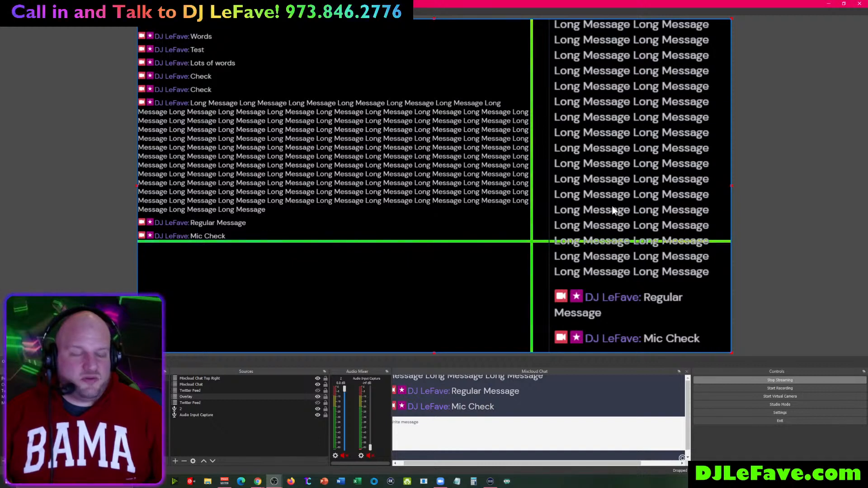
{"action": "left_click", "coordinate": [221, 379]}
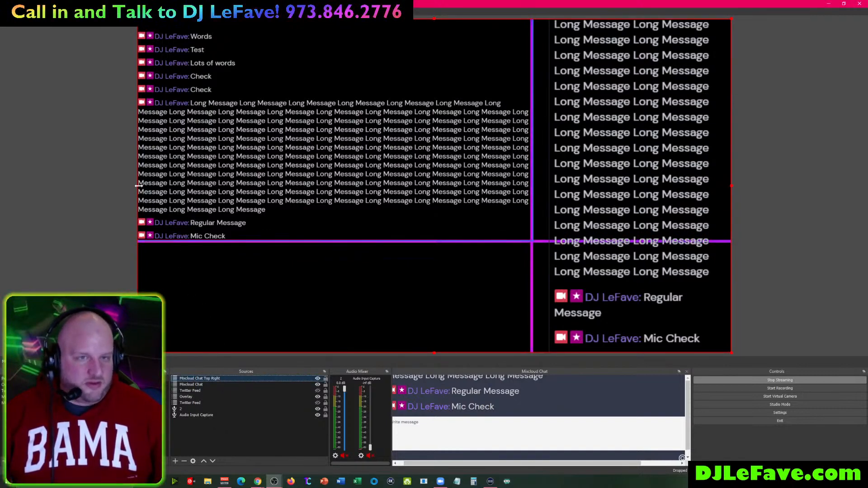
{"action": "left_click_drag", "start_coordinate": [139, 186], "coordinate": [550, 189]}
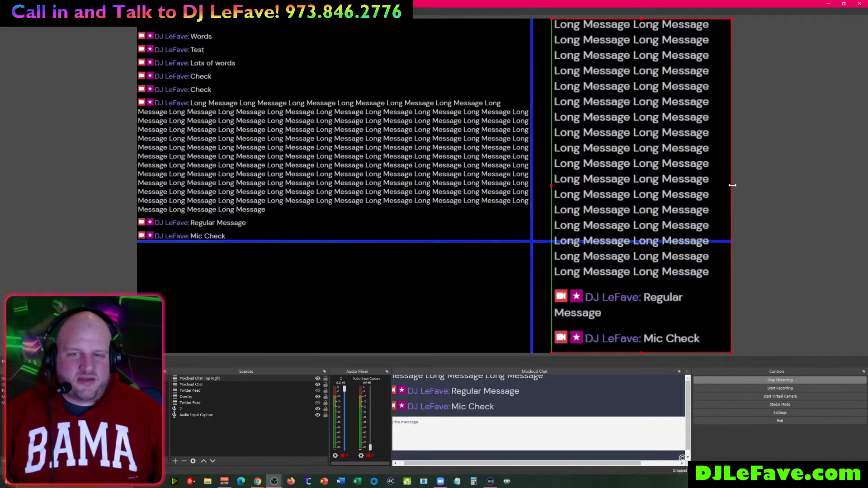
{"action": "left_click_drag", "start_coordinate": [642, 19], "coordinate": [610, 104]}
{"action": "left_click_drag", "start_coordinate": [713, 48], "coordinate": [728, 32]}
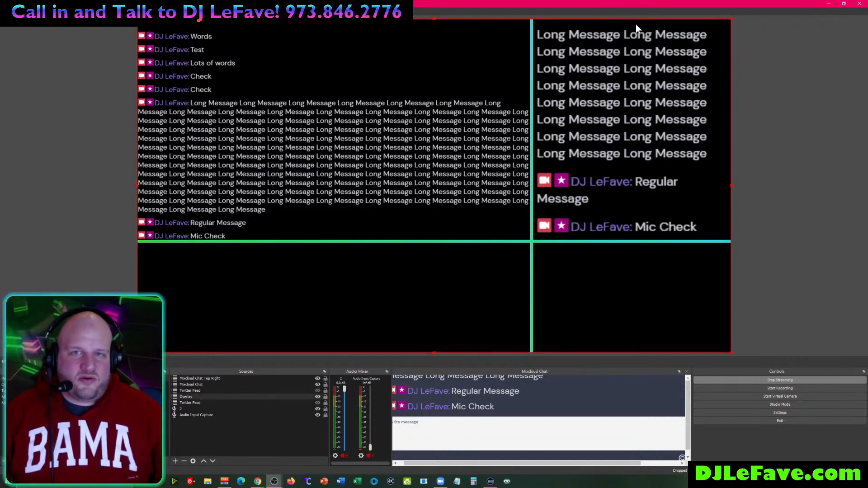
{"action": "left_click_drag", "start_coordinate": [632, 29], "coordinate": [632, 27]}
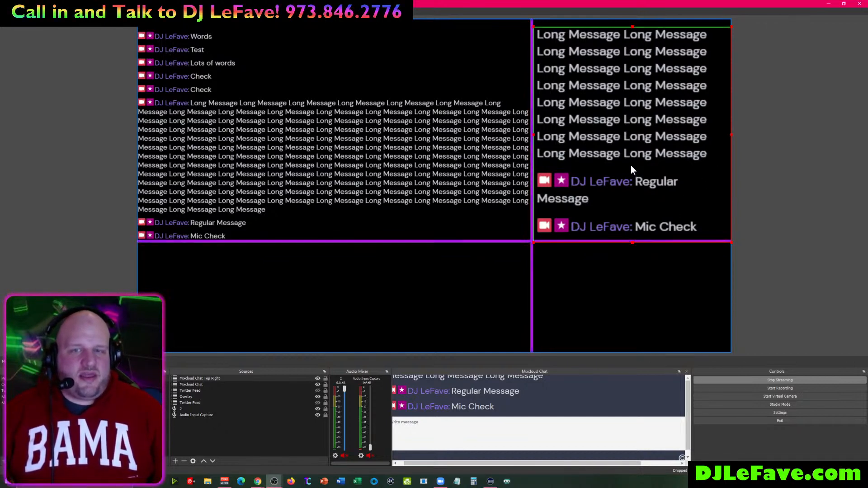
{"action": "left_click", "coordinate": [763, 150]}
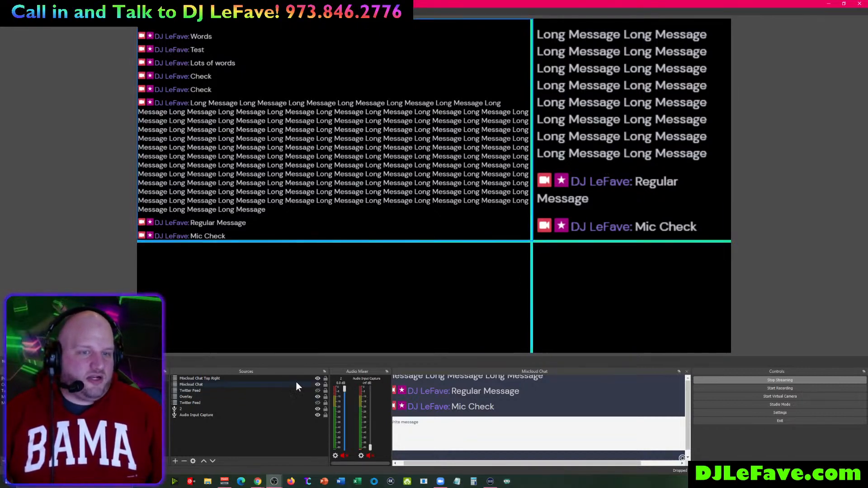
{"action": "left_click", "coordinate": [230, 397]}
- Move the Overlay source to the top of the Primary Scene's source order
{"action": "left_click_drag", "start_coordinate": [236, 385], "coordinate": [236, 379]}
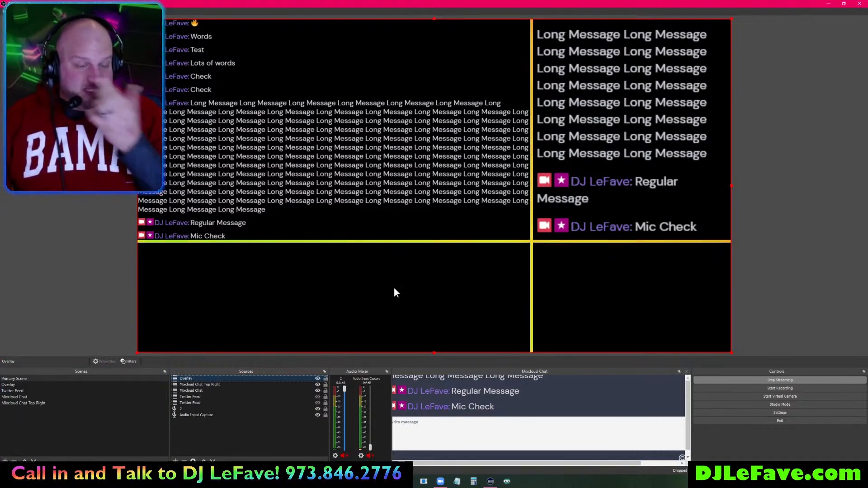
- Create a new scene named Background
{"action": "left_click", "coordinate": [4, 461]}
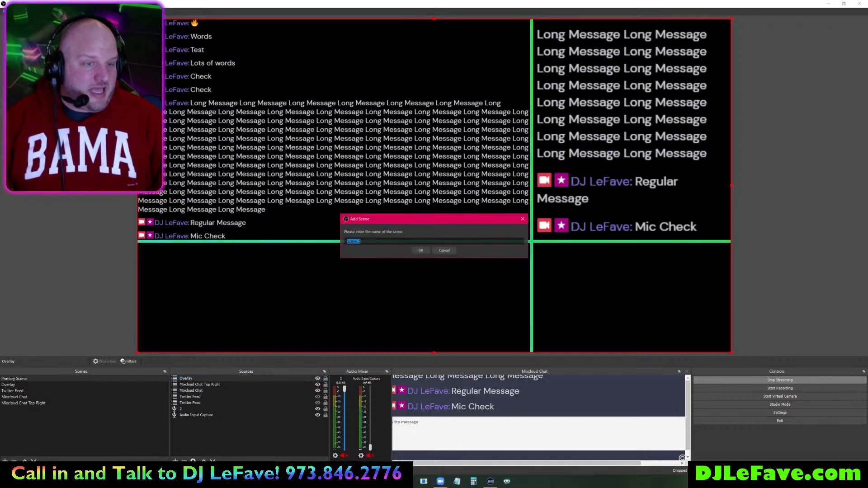
{"action": "type", "text": "B"}
{"action": "key", "text": "Menu"}
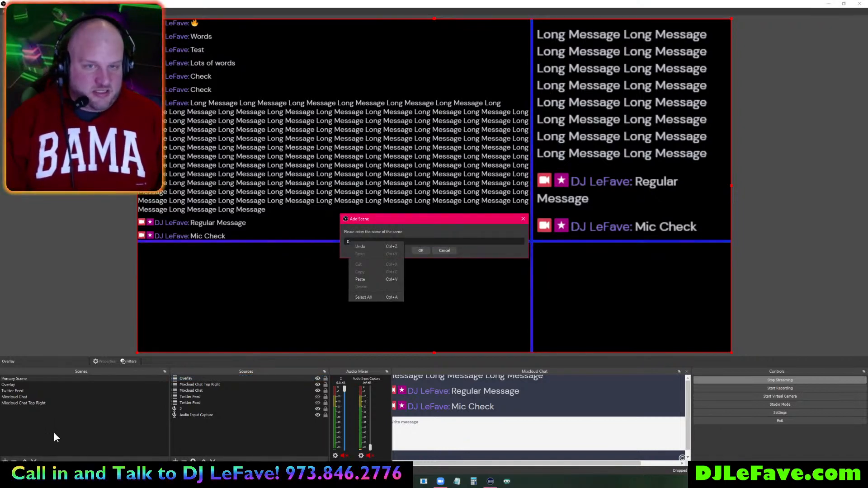
{"action": "key", "text": "Escape"}
{"action": "type", "text": "ad"}
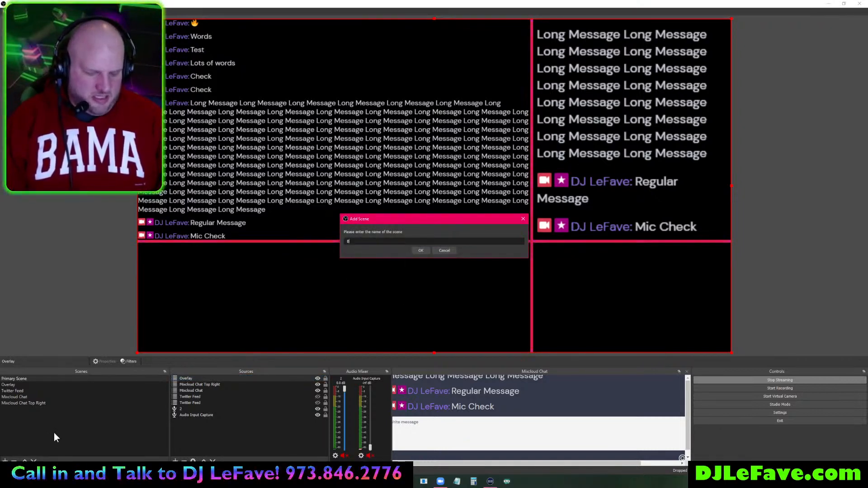
{"action": "type", "text": "kground"}
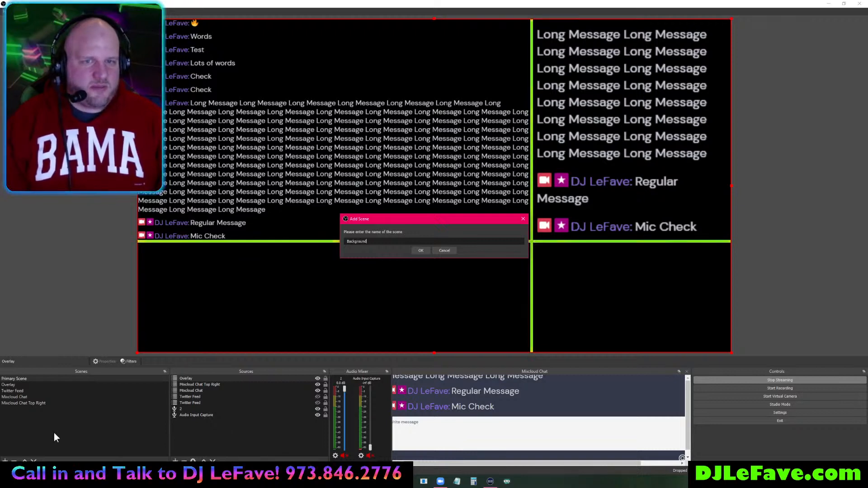
{"action": "key", "text": "Return"}
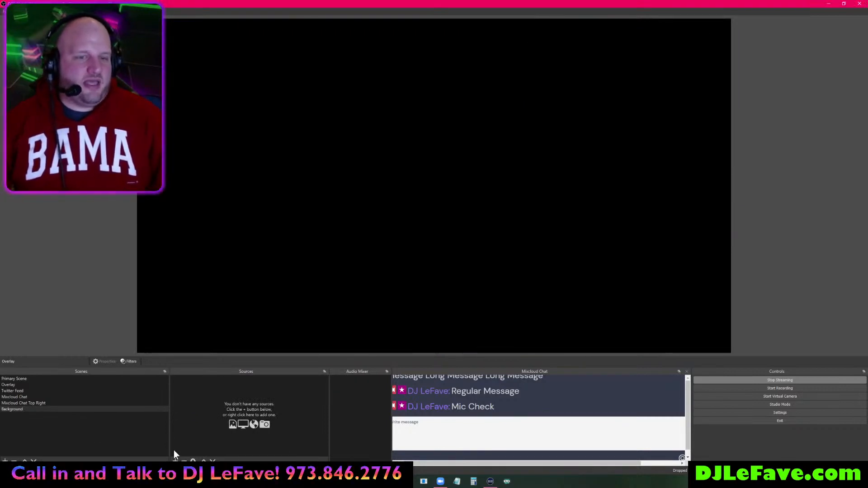
- Add an image source named Background Image to the Background scene
{"action": "left_click", "coordinate": [176, 461]}
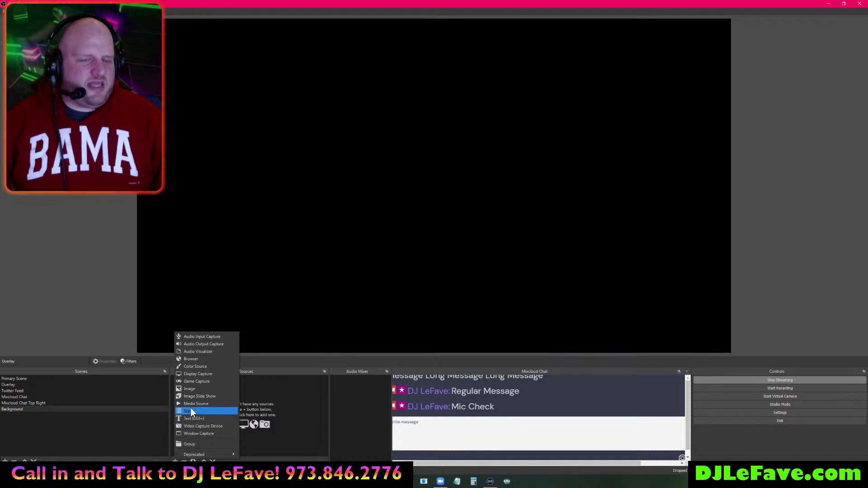
{"action": "left_click", "coordinate": [195, 389]}
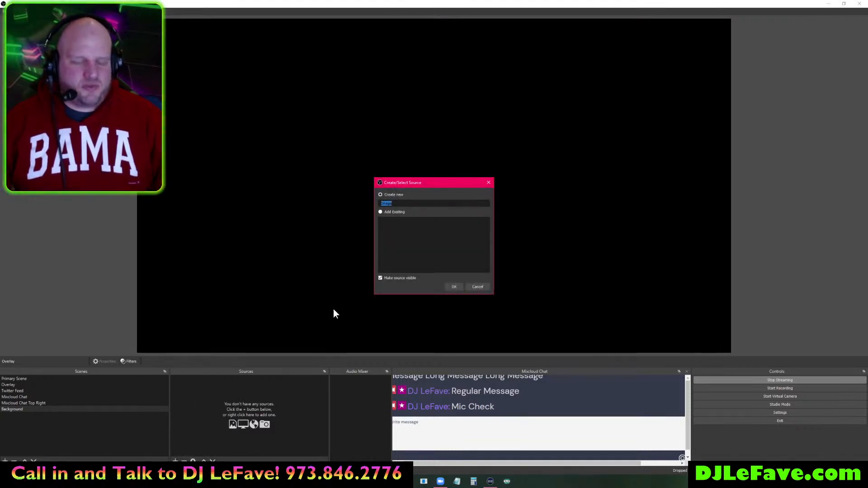
{"action": "type", "text": "Background"}
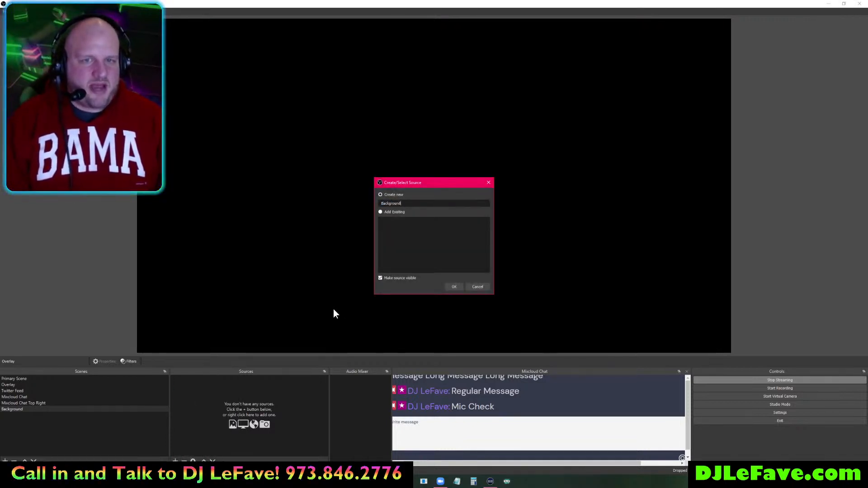
{"action": "type", "text": " Image"}
{"action": "key", "text": "Return"}
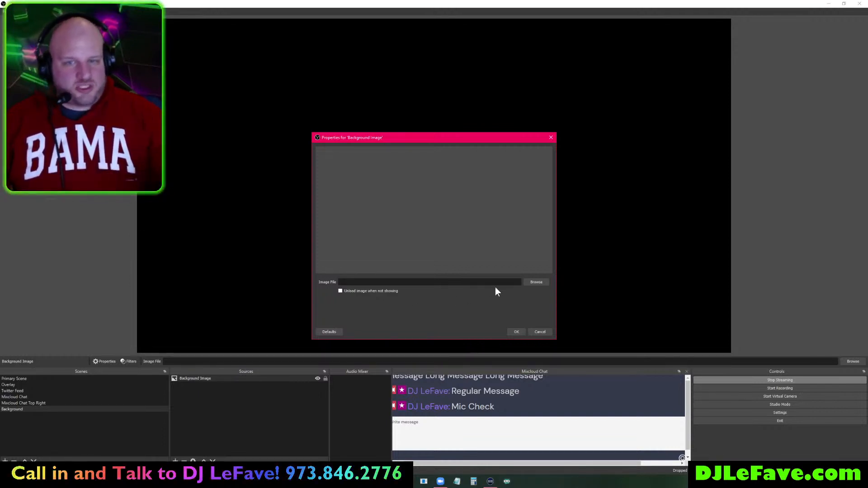
- Set the Background Image source's file to G:/Desktop/funky background.jpg
{"action": "left_click", "coordinate": [536, 282]}
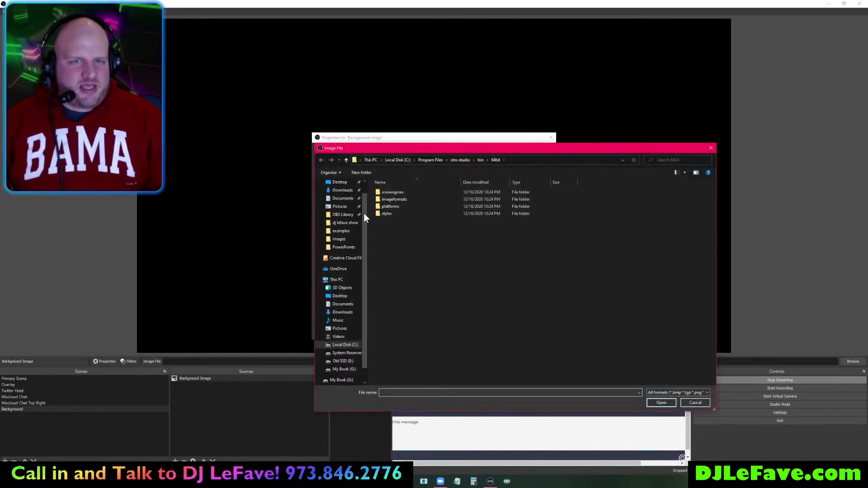
{"action": "left_click", "coordinate": [340, 183]}
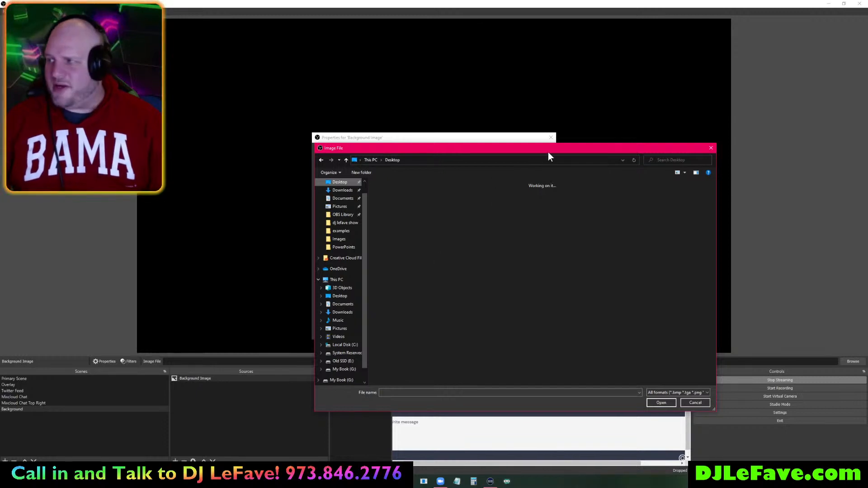
{"action": "left_click_drag", "start_coordinate": [563, 150], "coordinate": [354, 114]}
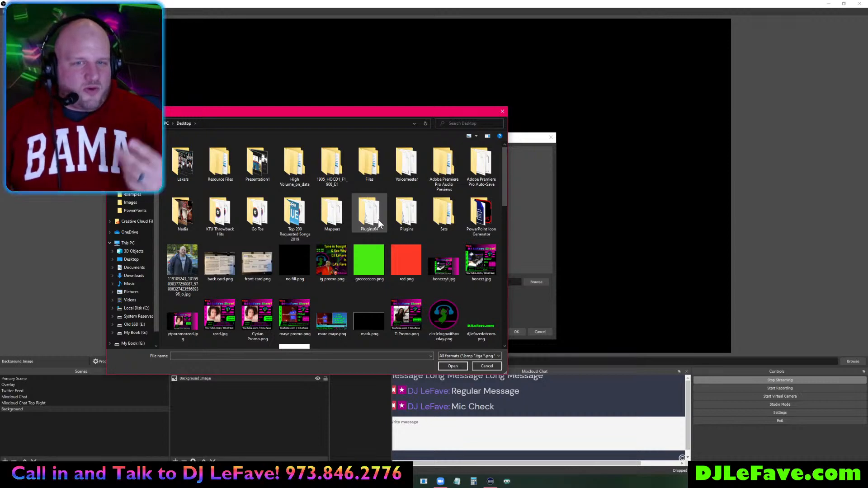
{"action": "scroll", "coordinate": [362, 294], "scroll_direction": "down", "scroll_amount": 3}
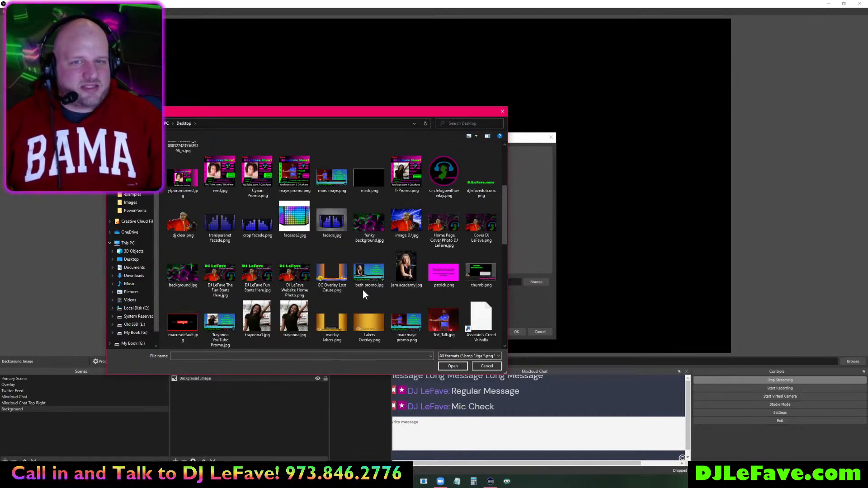
{"action": "scroll", "coordinate": [362, 289], "scroll_direction": "down", "scroll_amount": 3}
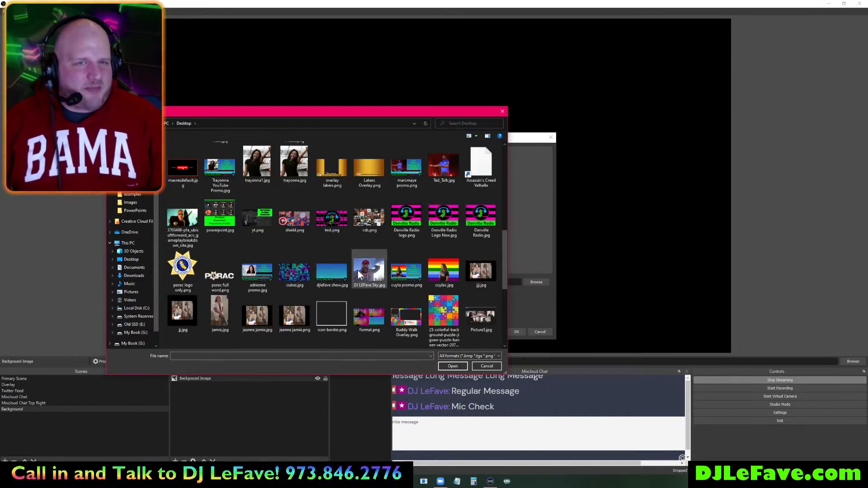
{"action": "scroll", "coordinate": [358, 274], "scroll_direction": "down", "scroll_amount": 3}
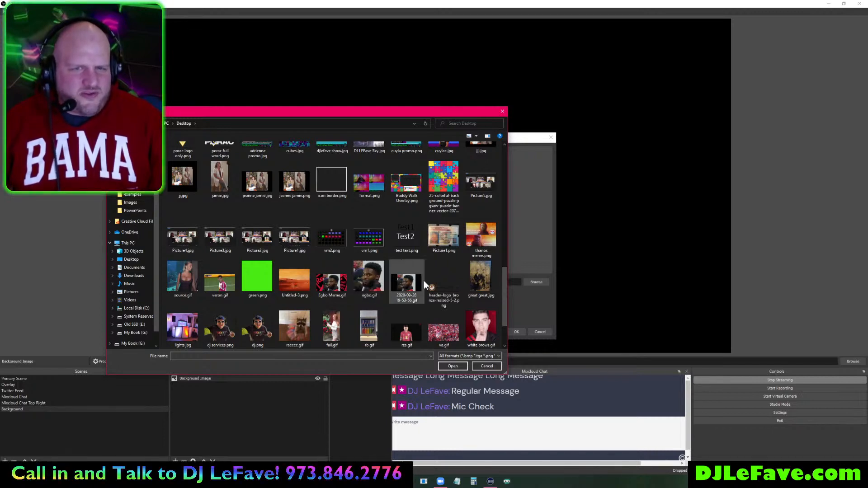
{"action": "scroll", "coordinate": [424, 279], "scroll_direction": "down", "scroll_amount": 1}
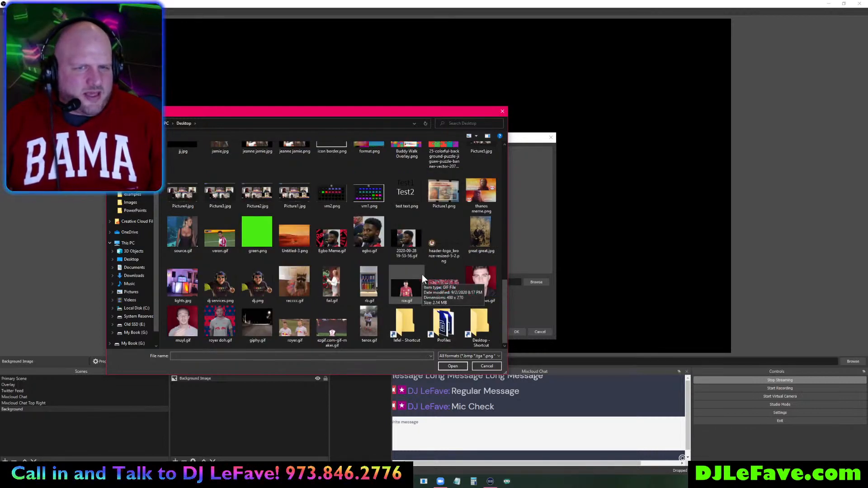
{"action": "scroll", "coordinate": [424, 279], "scroll_direction": "up", "scroll_amount": 3}
{"action": "scroll", "coordinate": [422, 274], "scroll_direction": "up", "scroll_amount": 5}
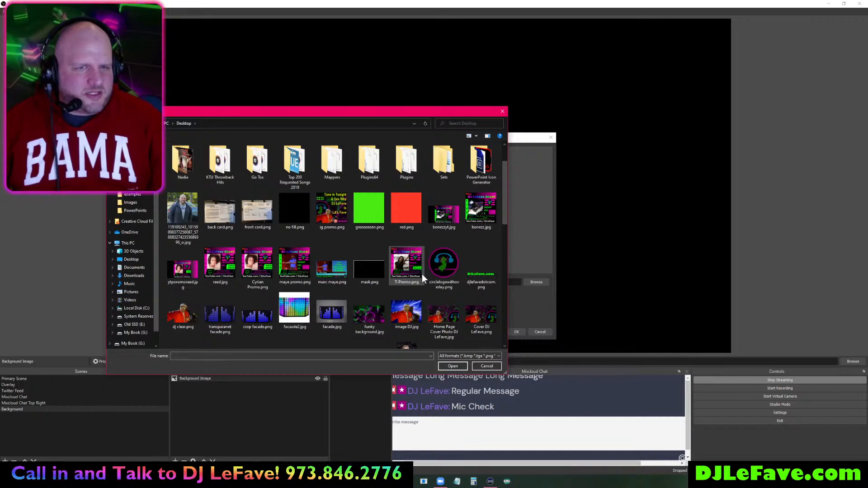
{"action": "key", "text": "Escape"}
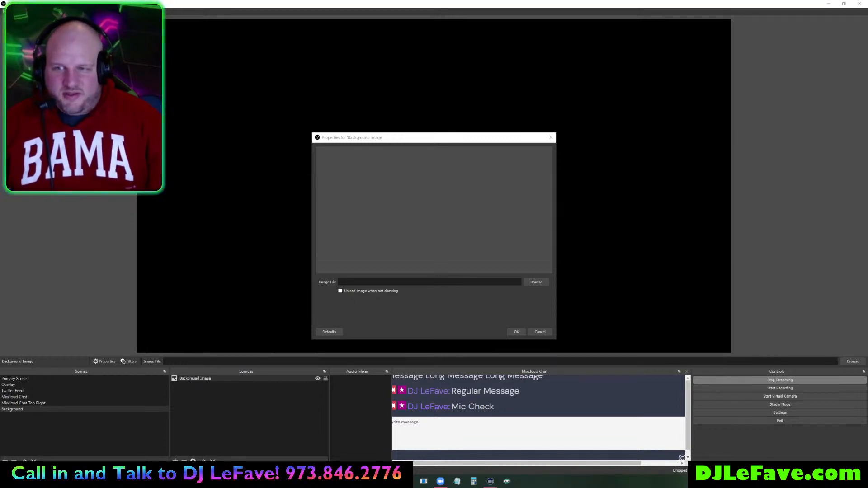
{"action": "key", "text": "Return"}
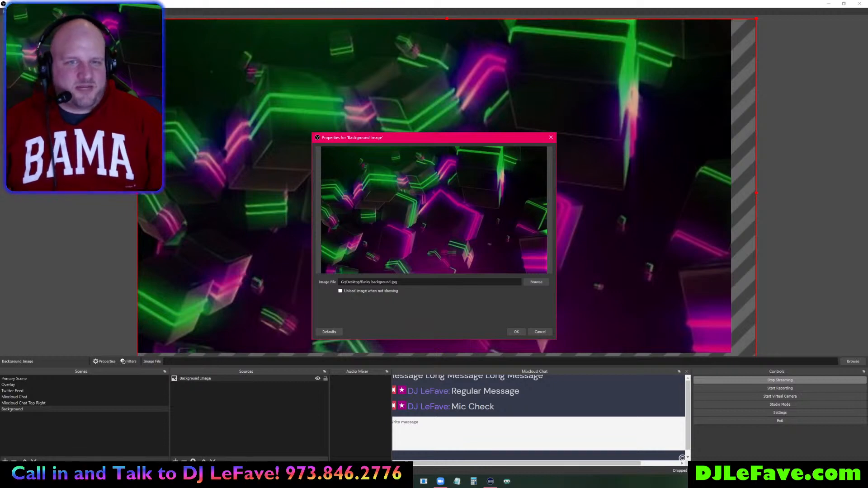
- Accept the image properties and stretch the neon-cube background to fit the canvas with Ctrl+F
{"action": "left_click", "coordinate": [517, 331]}
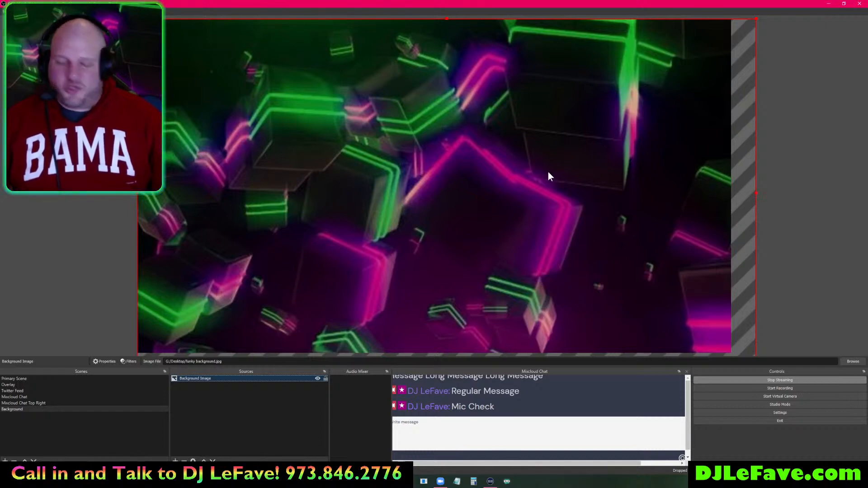
{"action": "key", "text": "ctrl+f"}
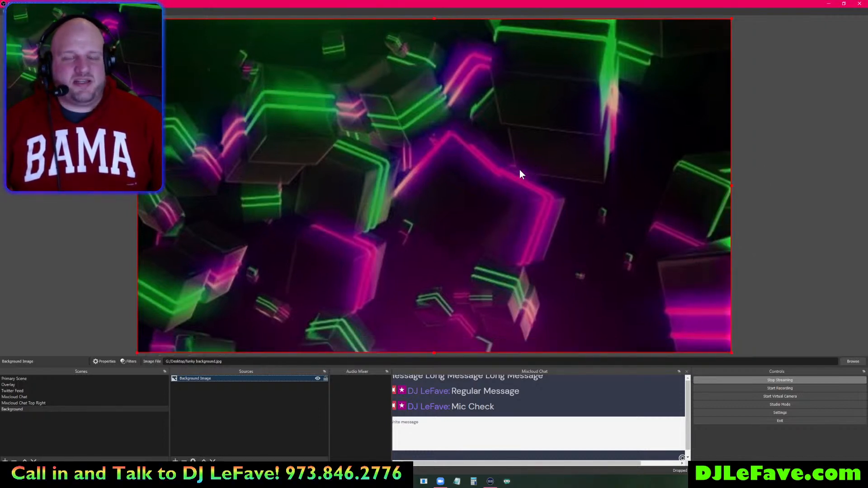
{"action": "left_click", "coordinate": [801, 148]}
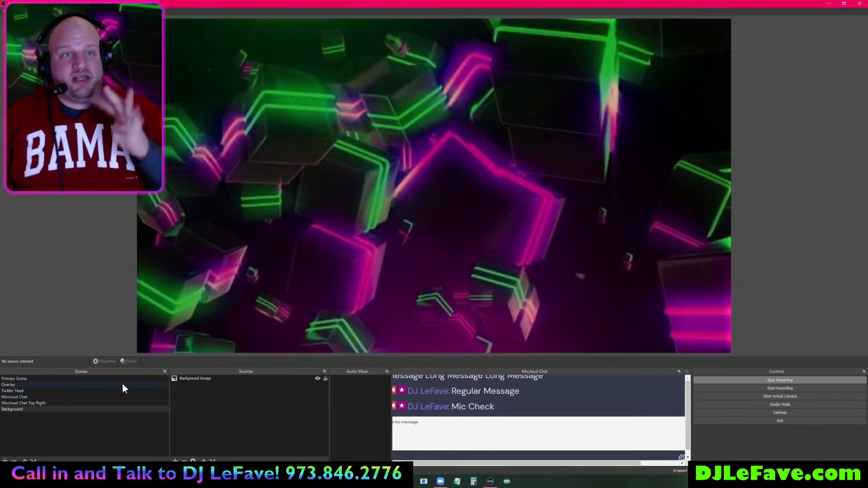
- Duplicate the Background scene as Background Top Left
{"action": "right_click", "coordinate": [25, 409]}
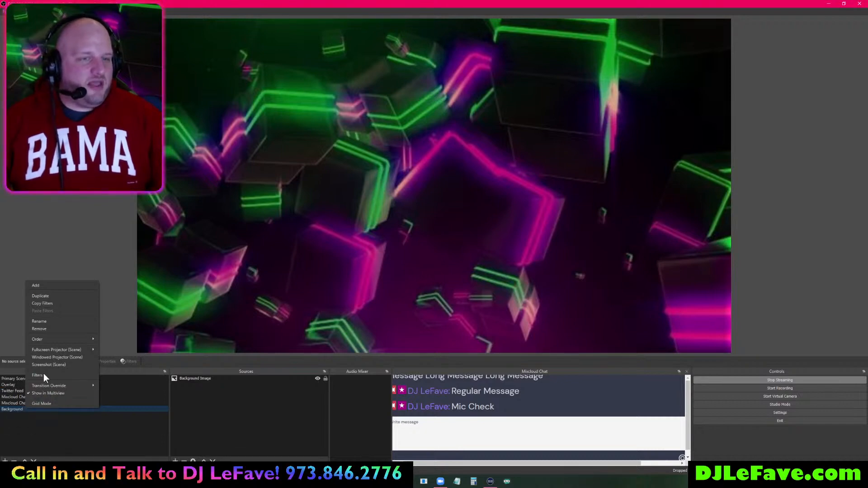
{"action": "left_click", "coordinate": [50, 296]}
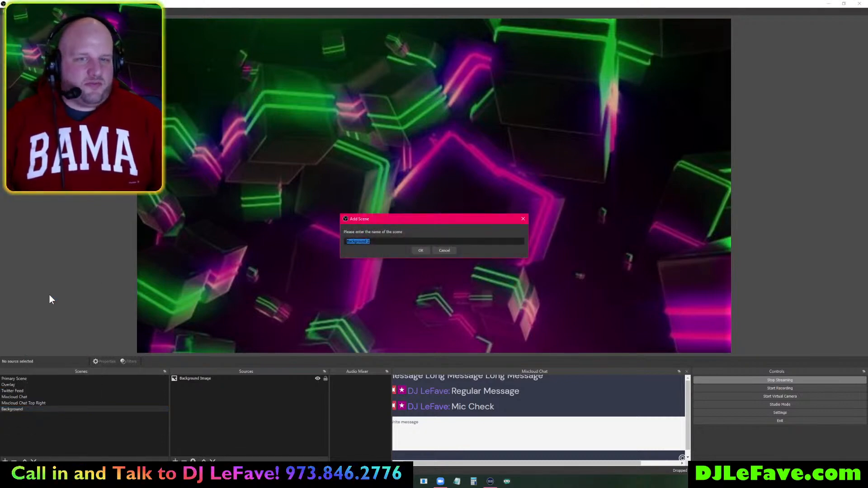
{"action": "type", "text": "Top Left"}
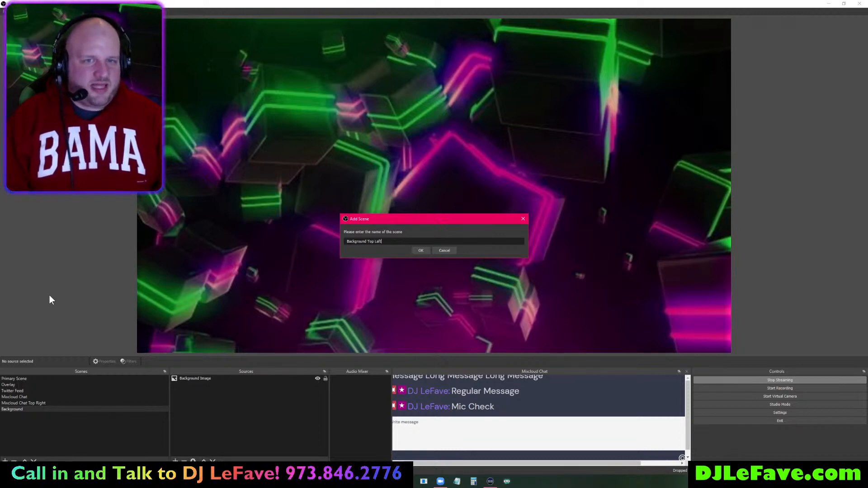
{"action": "type", "text": " --------------------------"}
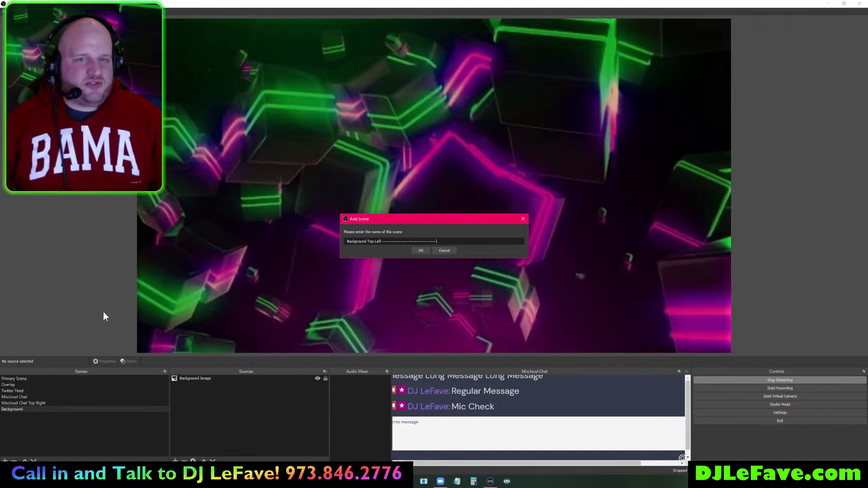
{"action": "left_click", "coordinate": [419, 252]}
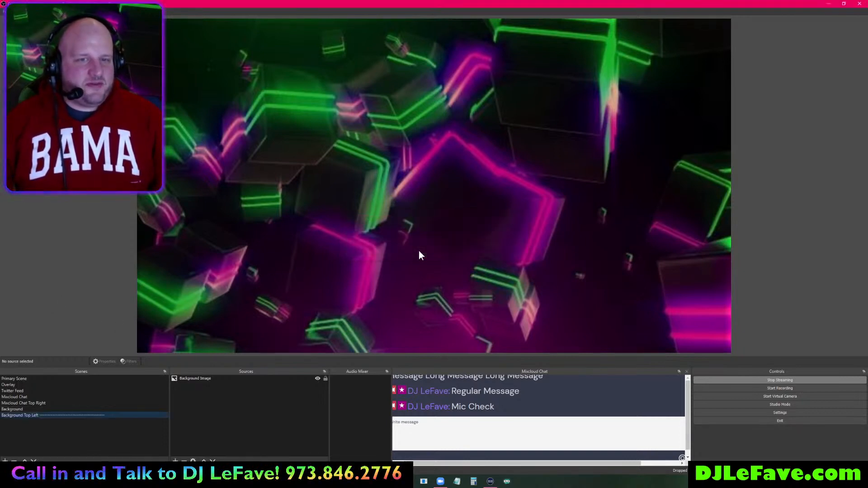
- Duplicate Background Top Left as a new scene named Background Top Right
{"action": "right_click", "coordinate": [26, 417]}
{"action": "left_click", "coordinate": [50, 303]}
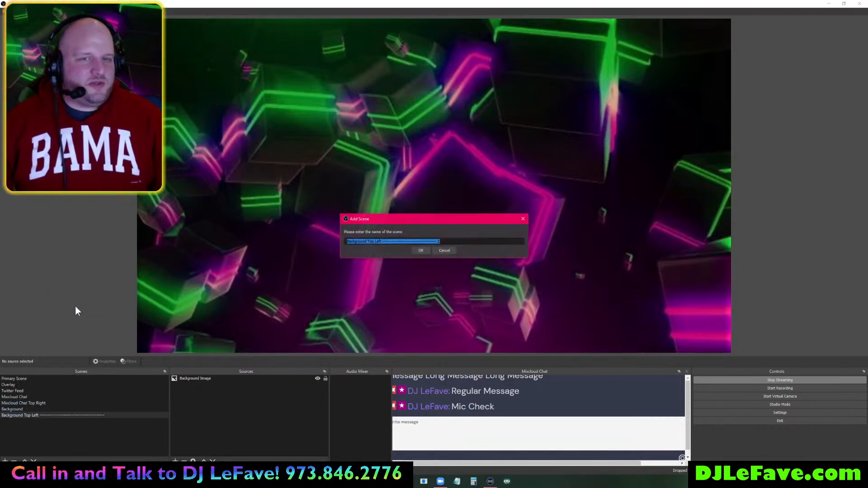
{"action": "left_click", "coordinate": [385, 241]}
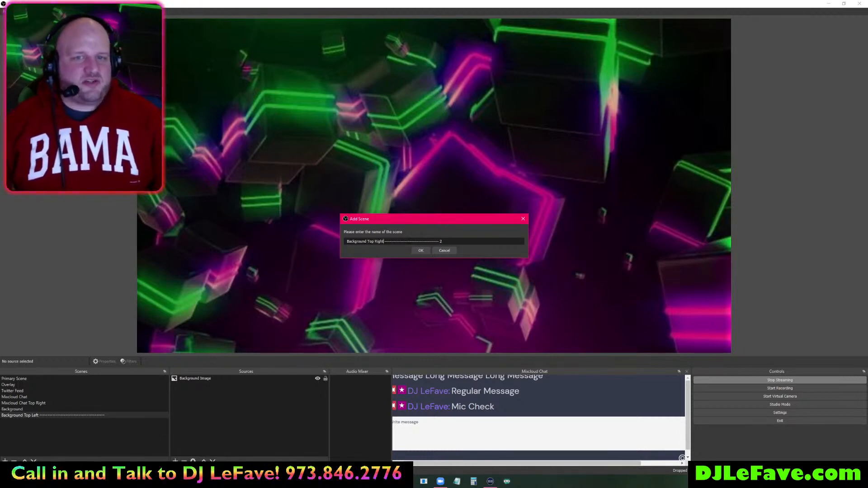
{"action": "left_click", "coordinate": [418, 250]}
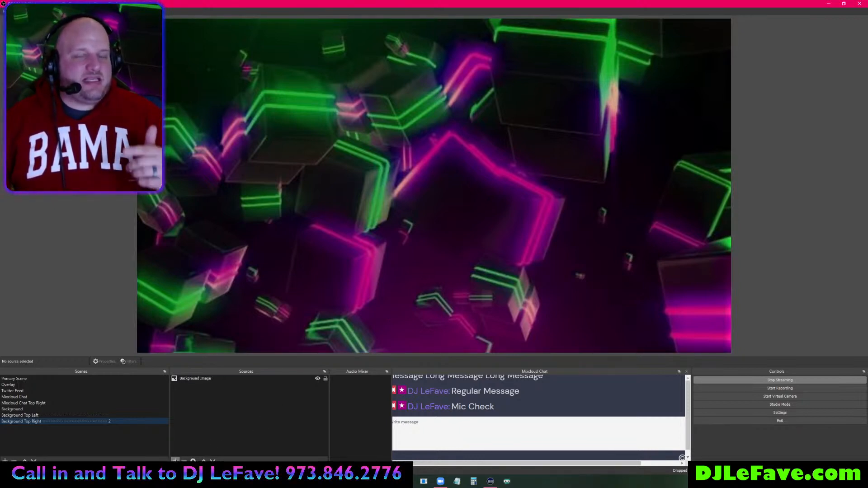
- Add the existing Overlay scene as a source in Background Top Right
{"action": "left_click", "coordinate": [174, 460]}
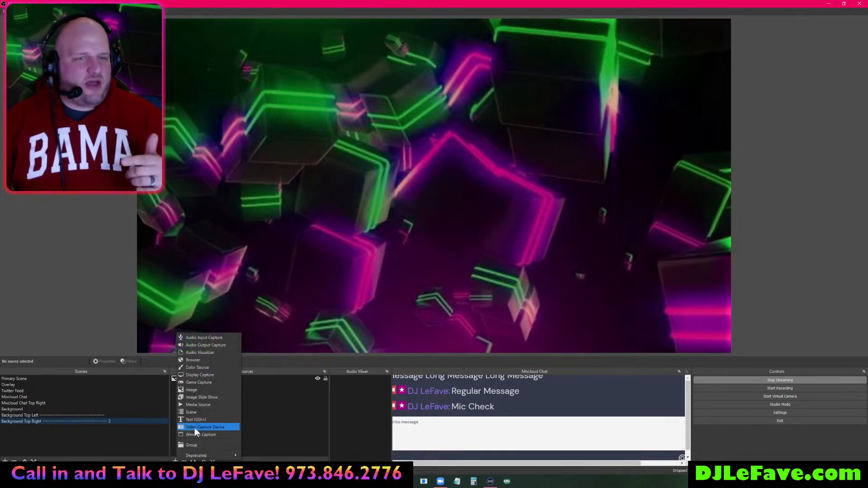
{"action": "left_click", "coordinate": [197, 412]}
{"action": "left_click", "coordinate": [382, 211]}
{"action": "left_click", "coordinate": [400, 245]}
{"action": "left_click", "coordinate": [452, 287]}
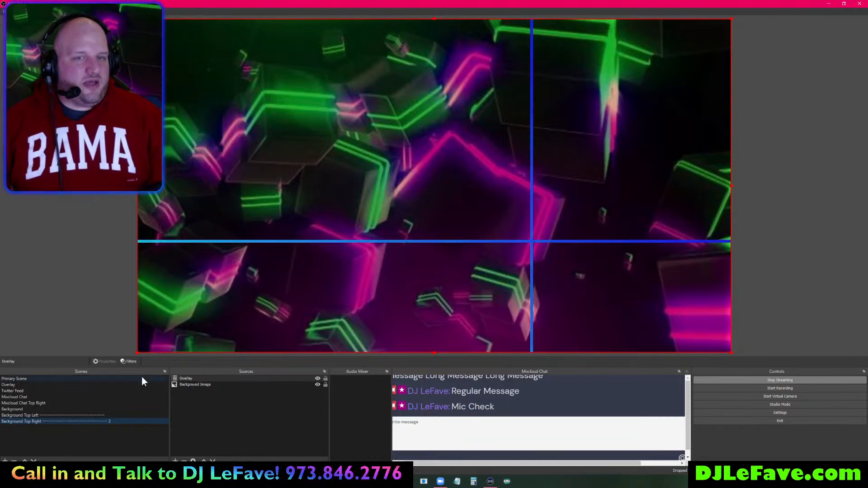
- Add the Overlay scene as a source in Background Top Left as well
{"action": "left_click", "coordinate": [50, 416]}
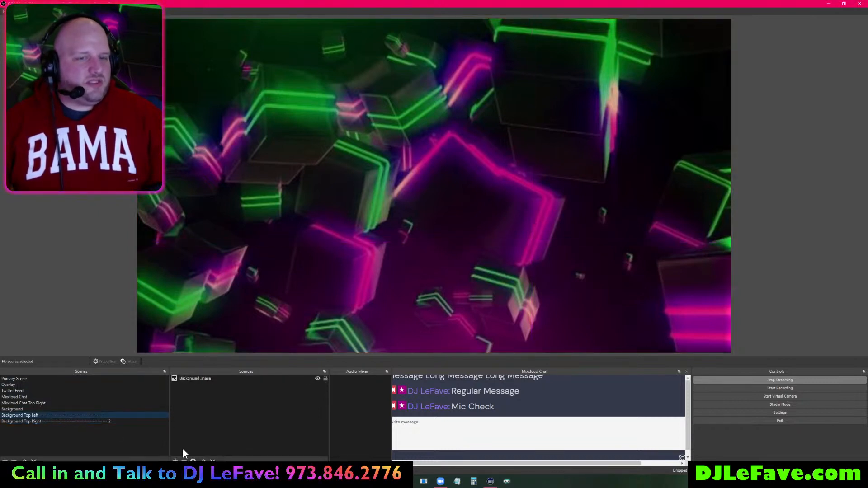
{"action": "left_click", "coordinate": [175, 460]}
{"action": "left_click", "coordinate": [195, 416]}
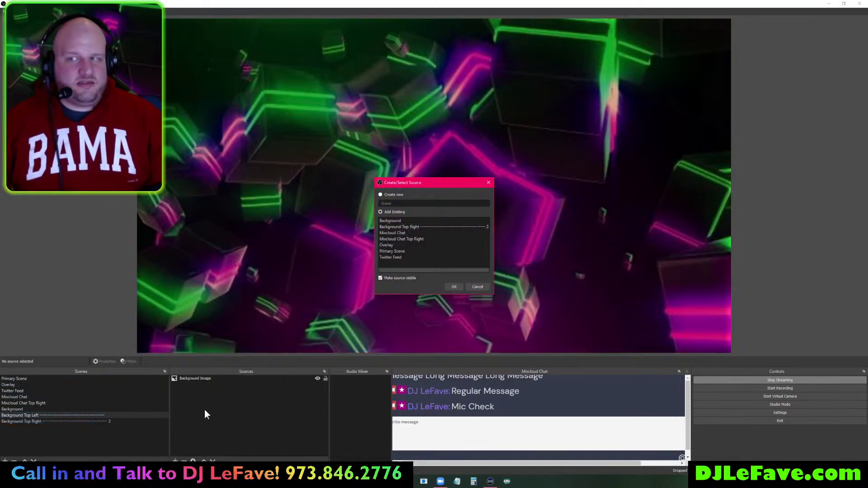
{"action": "left_click", "coordinate": [399, 245]}
{"action": "left_click", "coordinate": [456, 286]}
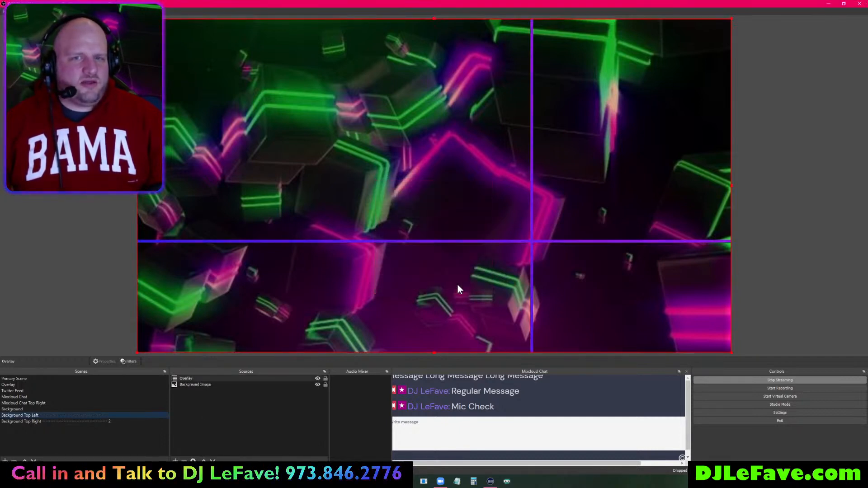
- Duplicate Background Top Right and trim the trailing numbers from the copy's name
{"action": "left_click", "coordinate": [50, 420]}
{"action": "right_click", "coordinate": [50, 420]}
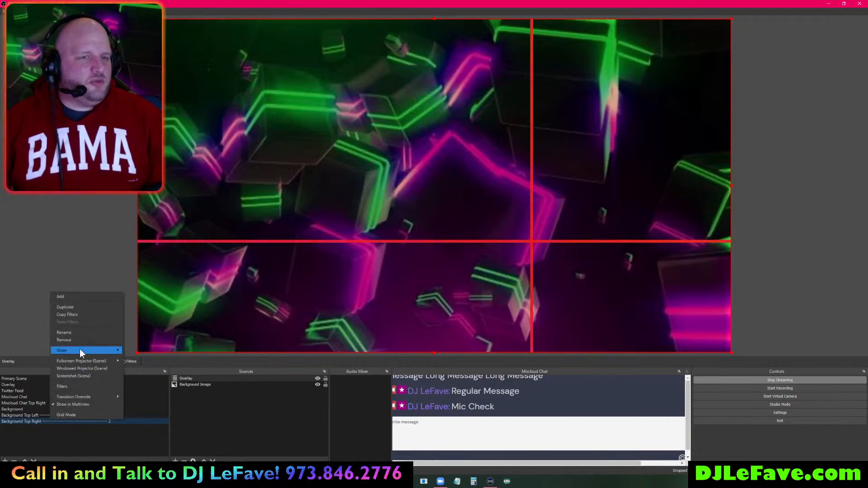
{"action": "left_click", "coordinate": [83, 308]}
{"action": "key", "text": "End"}
{"action": "key", "text": "BackSpace"}
{"action": "key", "text": "BackSpace"}
{"action": "key", "text": "BackSpace"}
{"action": "key", "text": "BackSpace"}
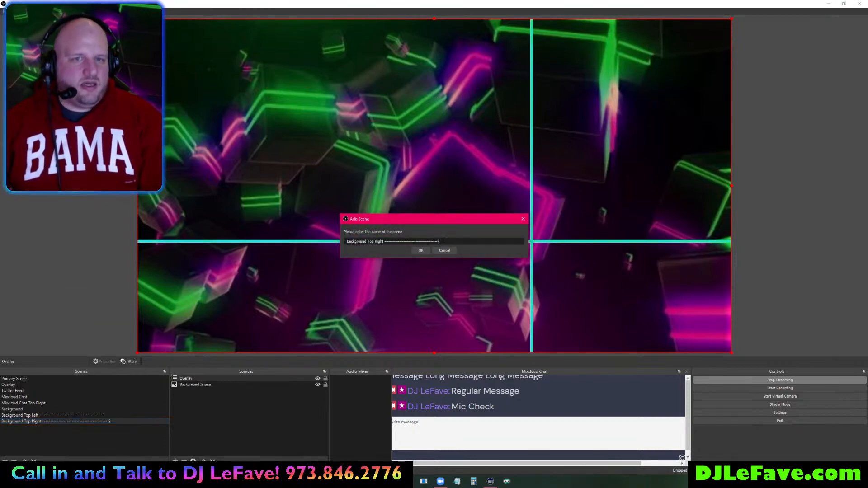
- Rename the duplicated scene to Background Bottom Right and create it
{"action": "double_click", "coordinate": [370, 241]}
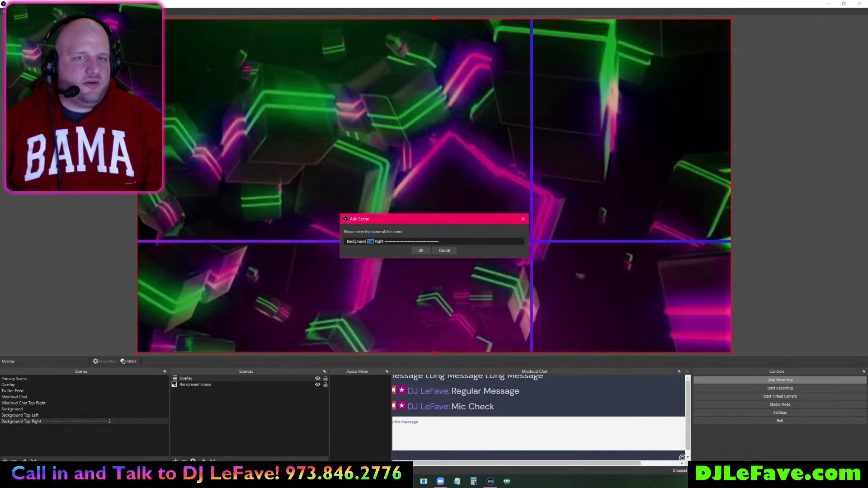
{"action": "type", "text": "Bottom"}
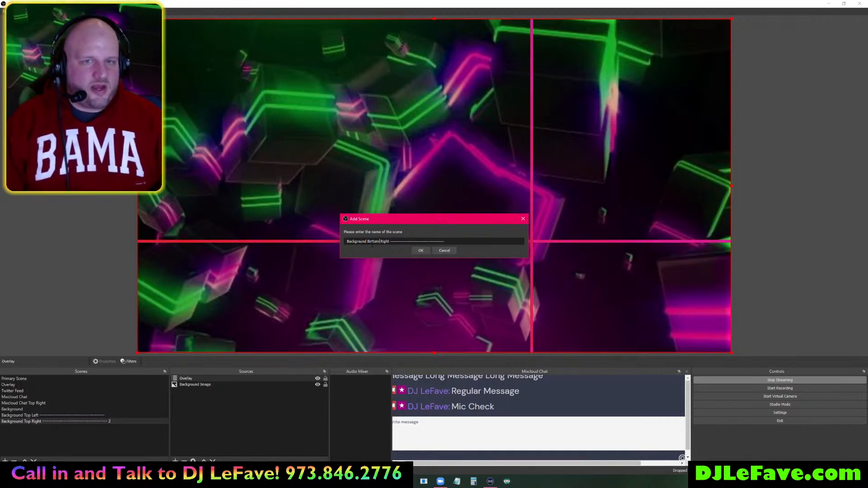
{"action": "left_click", "coordinate": [421, 250]}
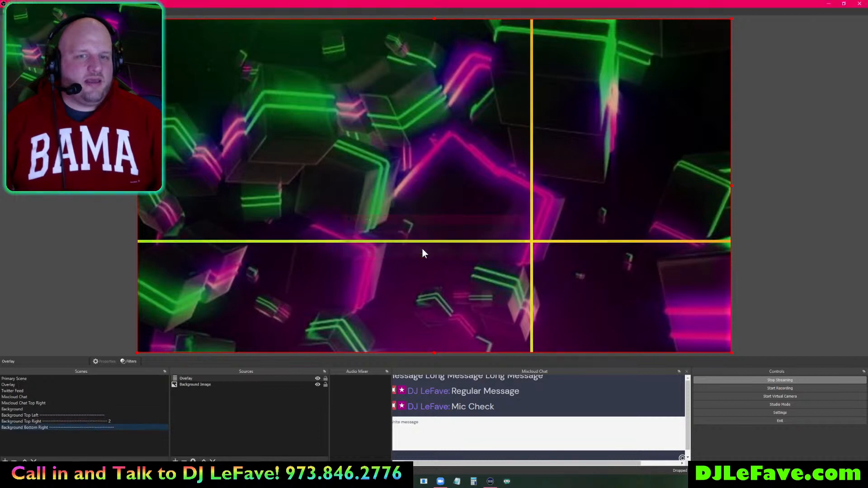
- Duplicate it as Background Bottom Left, then switch to the Background Top Left scene
{"action": "right_click", "coordinate": [27, 427]}
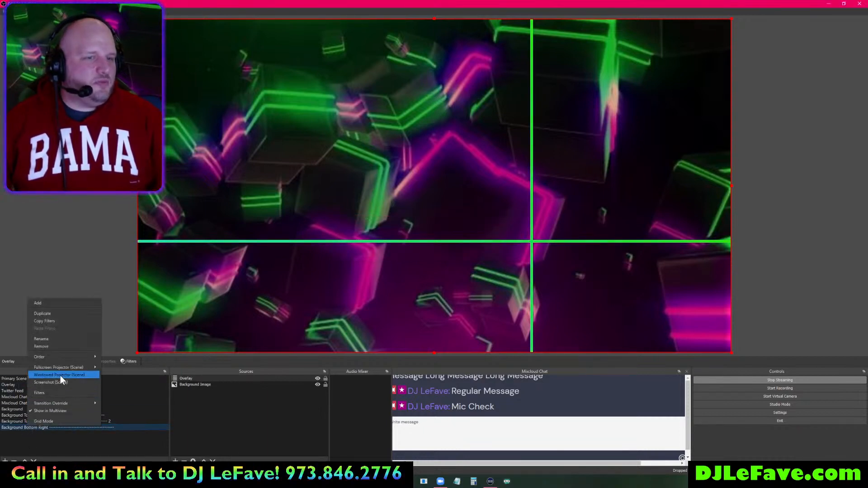
{"action": "left_click", "coordinate": [65, 314]}
{"action": "left_click", "coordinate": [390, 241]}
{"action": "key", "text": "BackSpace"}
{"action": "key", "text": "BackSpace"}
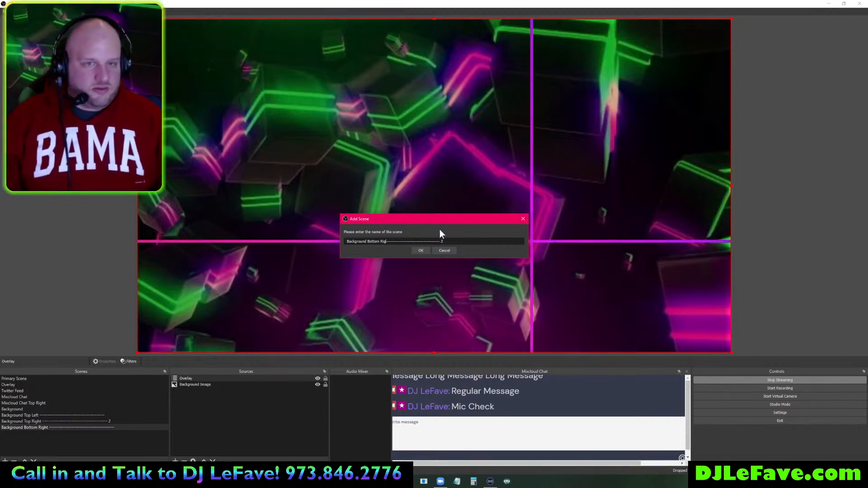
{"action": "key", "text": "BackSpace"}
{"action": "type", "text": "Left"}
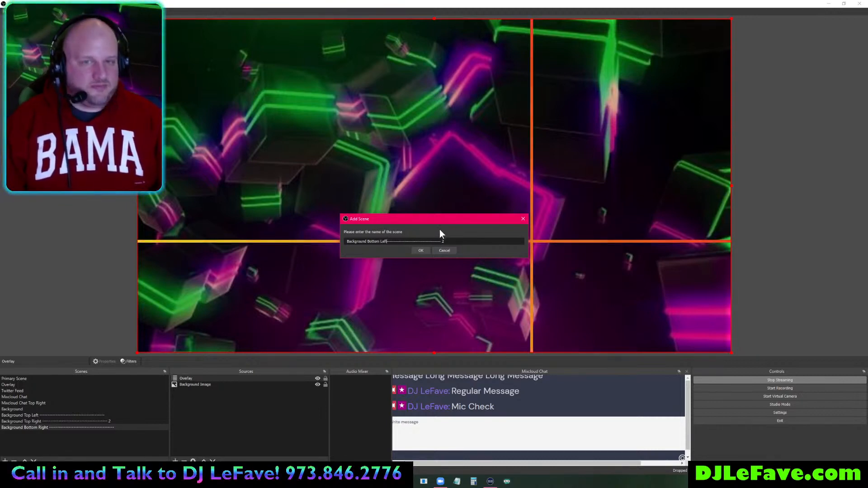
{"action": "key", "text": "Return"}
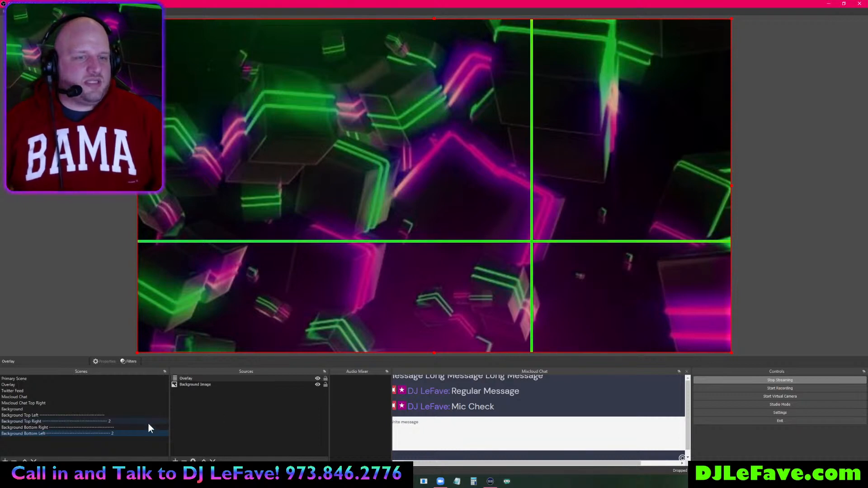
{"action": "left_click", "coordinate": [58, 416]}
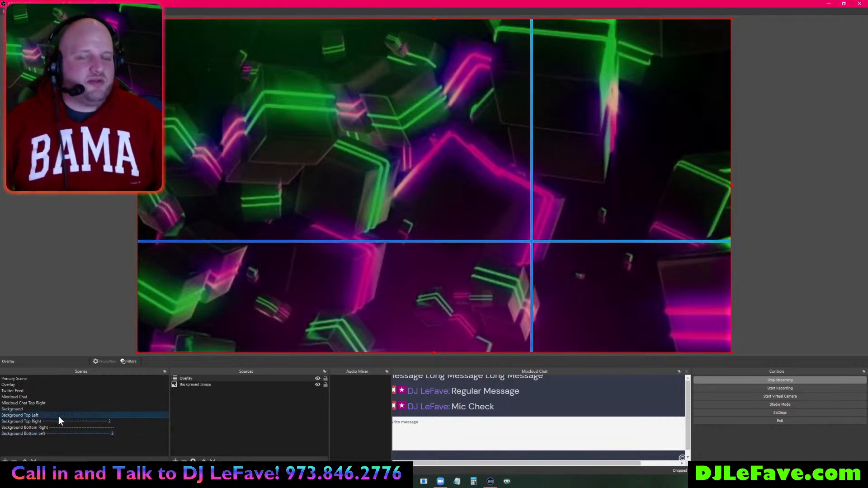
{"action": "left_click", "coordinate": [600, 114]}
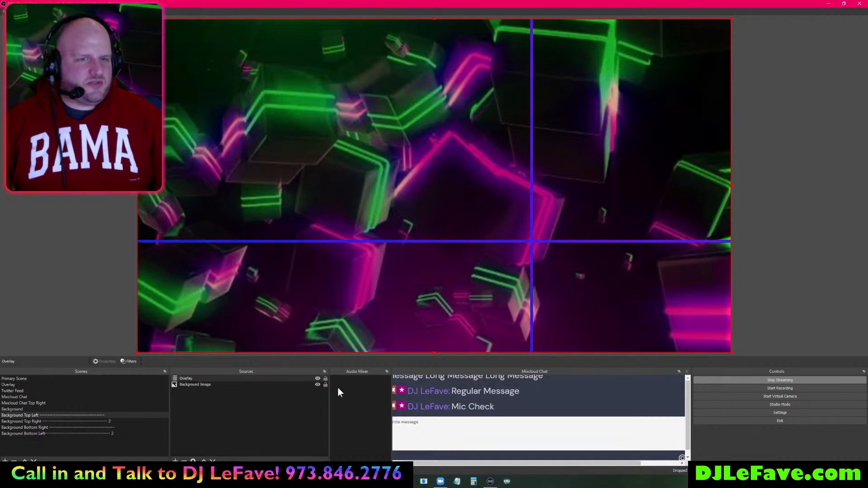
- Set the background image's bounding box to No bounds, keep Top Left alignment, and fit it to the canvas
{"action": "left_click", "coordinate": [229, 383]}
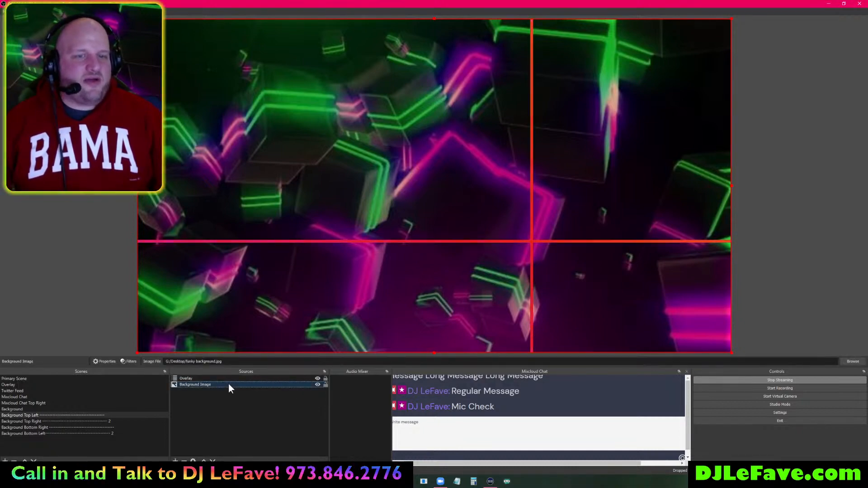
{"action": "left_click", "coordinate": [729, 351]}
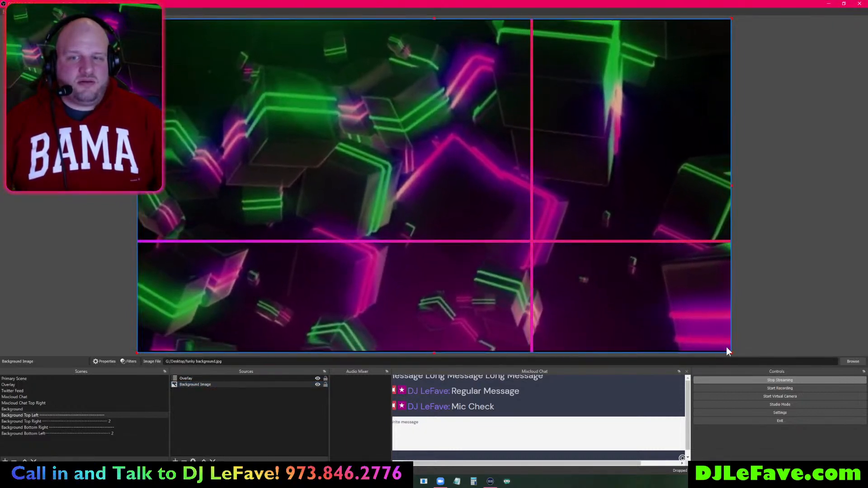
{"action": "right_click", "coordinate": [376, 103]}
{"action": "mouse_move", "coordinate": [427, 248]}
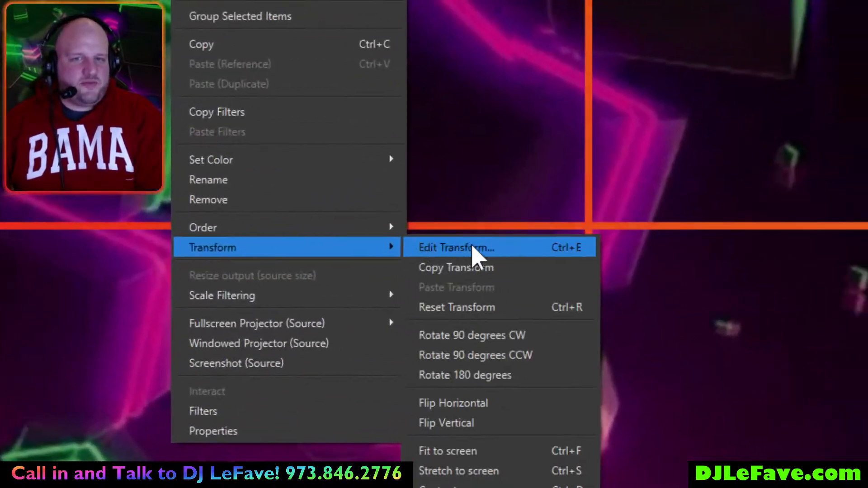
{"action": "left_click", "coordinate": [486, 249]}
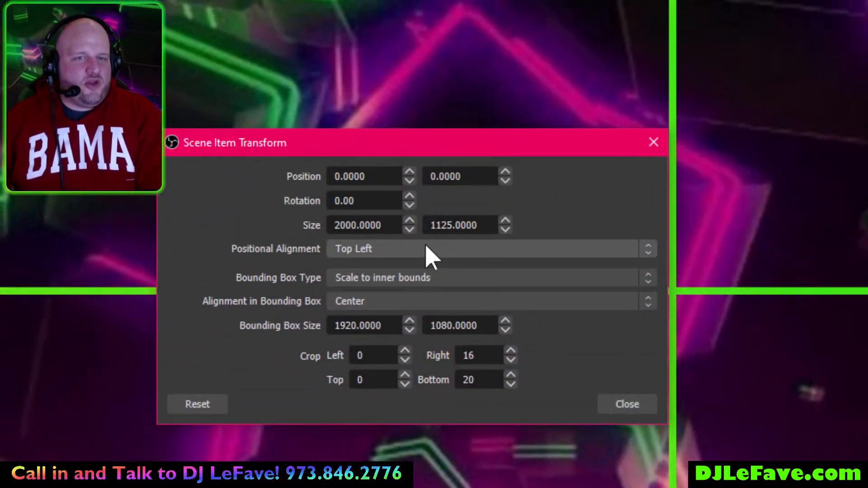
{"action": "left_click", "coordinate": [314, 185]}
{"action": "left_click", "coordinate": [427, 247]}
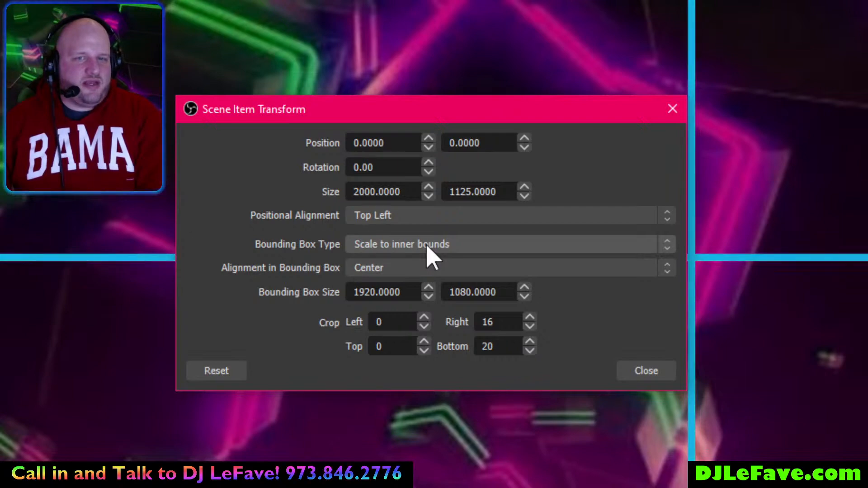
{"action": "left_click", "coordinate": [426, 248]}
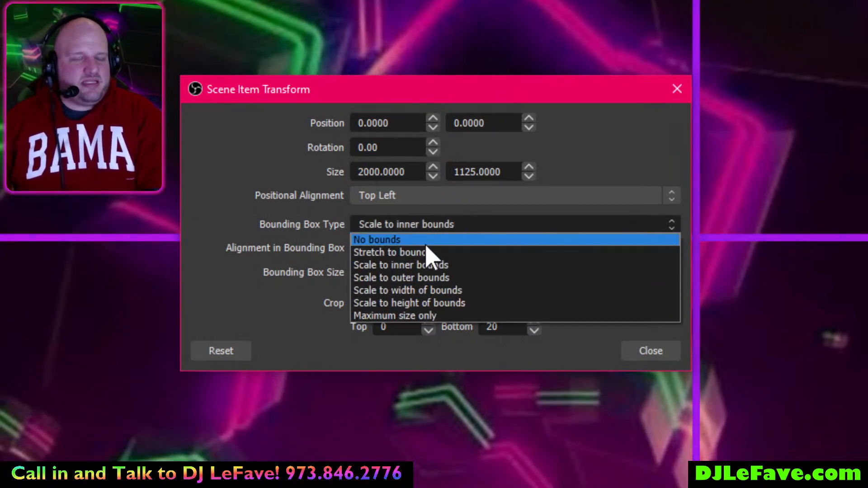
{"action": "left_click", "coordinate": [426, 245]}
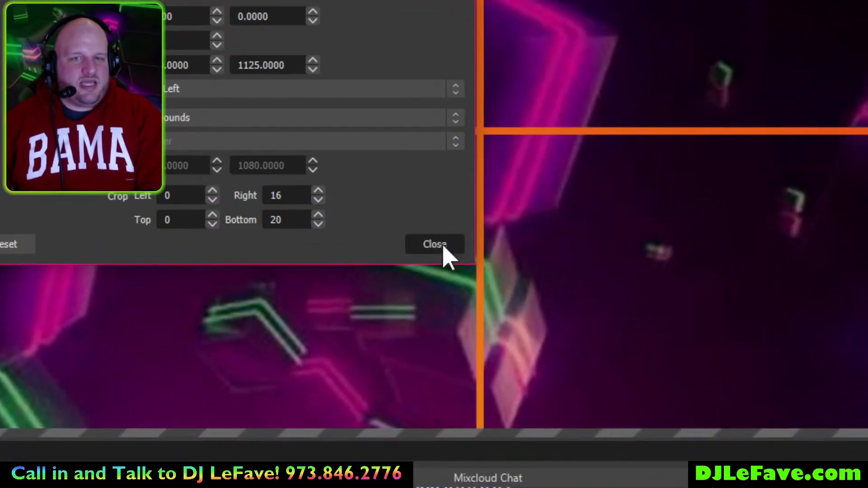
{"action": "left_click", "coordinate": [434, 244]}
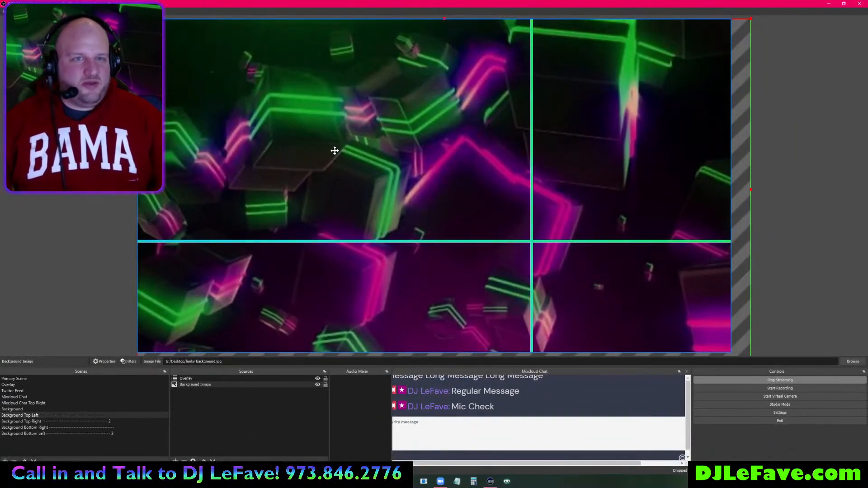
{"action": "key", "text": "ctrl+s"}
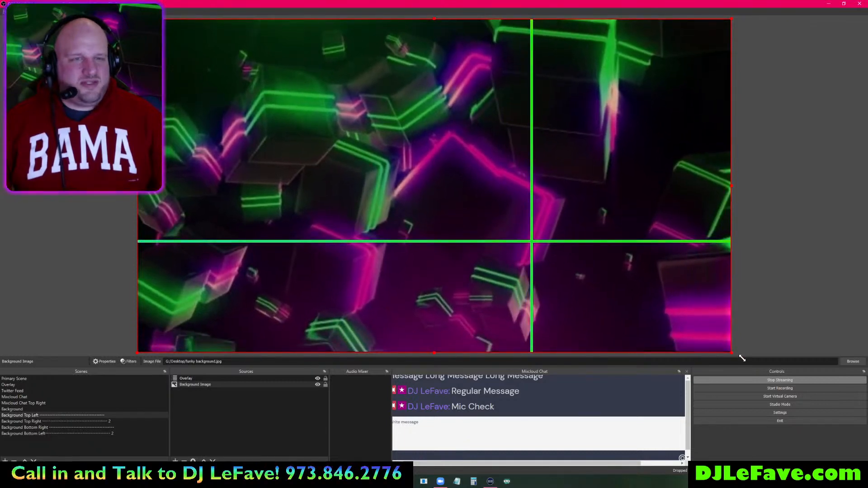
- Set the background image to No bounds again and fit it to the canvas with Ctrl+F
{"action": "right_click", "coordinate": [406, 191]}
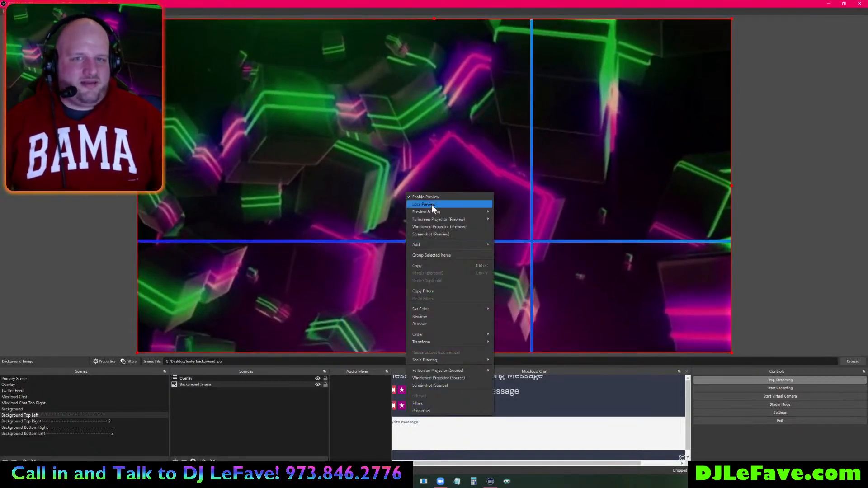
{"action": "left_click", "coordinate": [199, 386]}
{"action": "right_click", "coordinate": [200, 387]}
{"action": "mouse_move", "coordinate": [225, 313]}
{"action": "left_click", "coordinate": [294, 312]}
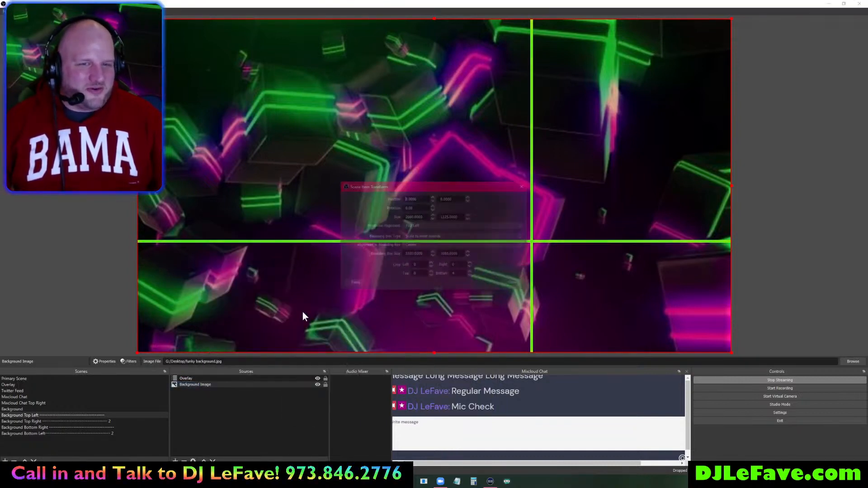
{"action": "left_click", "coordinate": [433, 237]}
{"action": "left_click", "coordinate": [433, 241]}
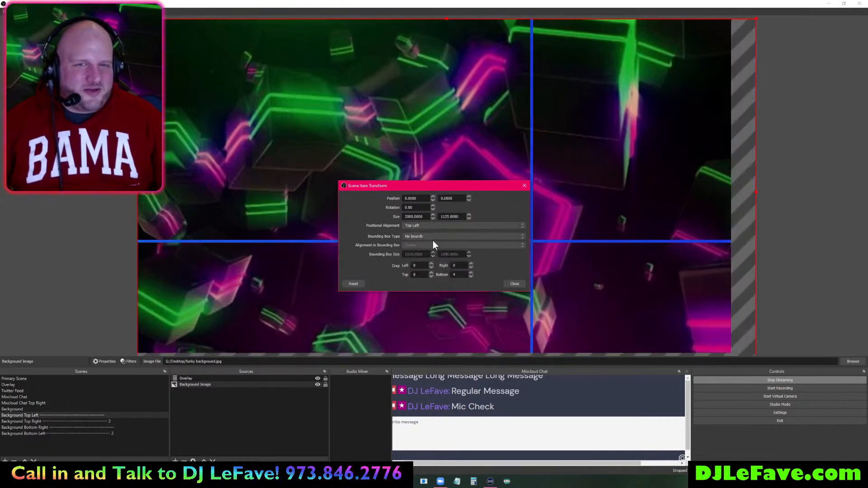
{"action": "left_click", "coordinate": [514, 284]}
{"action": "left_click", "coordinate": [663, 182]}
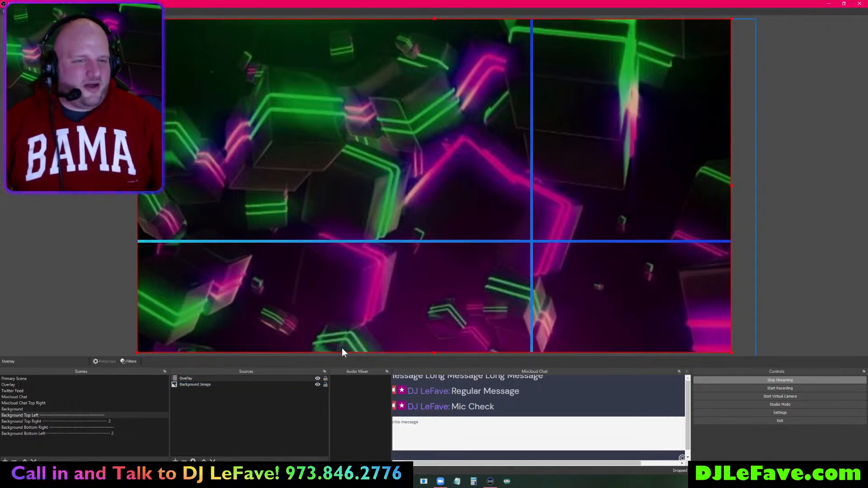
{"action": "left_click", "coordinate": [253, 388]}
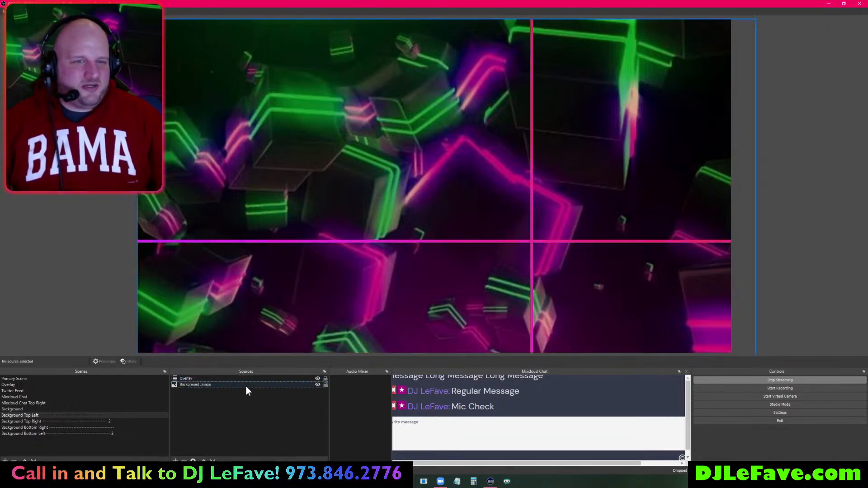
{"action": "left_click", "coordinate": [246, 385]}
{"action": "key", "text": "ctrl+f"}
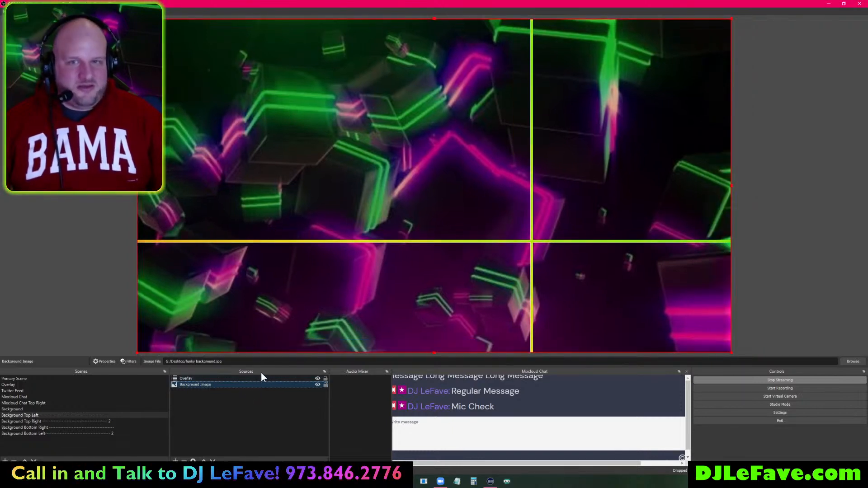
{"action": "mouse_move", "coordinate": [729, 352]}
{"action": "left_mouse_down"}
{"action": "mouse_move", "coordinate": [717, 341]}
{"action": "mouse_move", "coordinate": [731, 355]}
{"action": "left_mouse_up"}
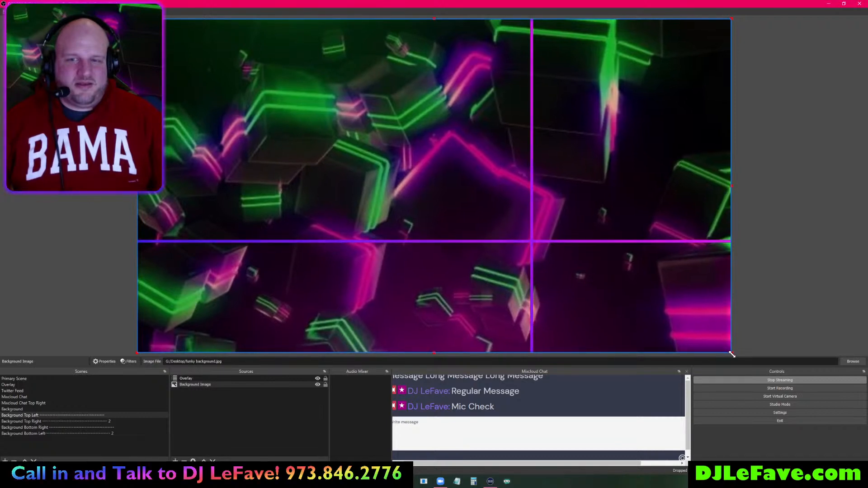
- Reconfirm No bounds, then drag the image's right edge and corner into the top-left quadrant
{"action": "right_click", "coordinate": [409, 201]}
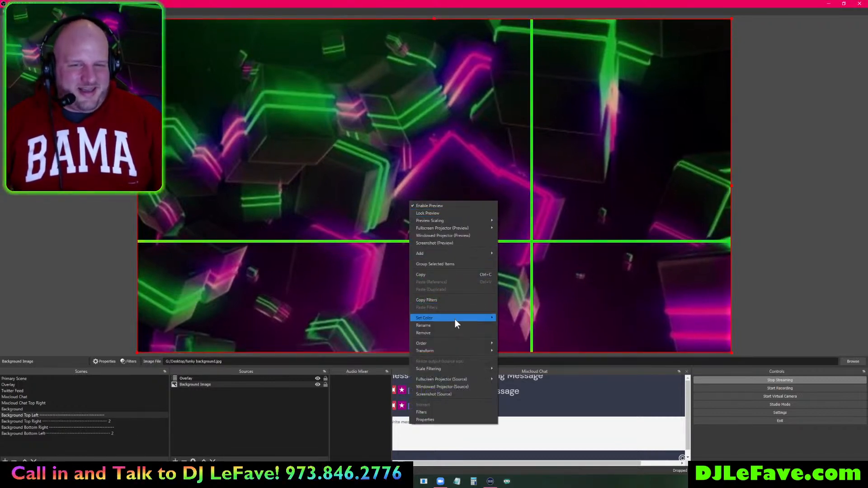
{"action": "mouse_move", "coordinate": [455, 350]}
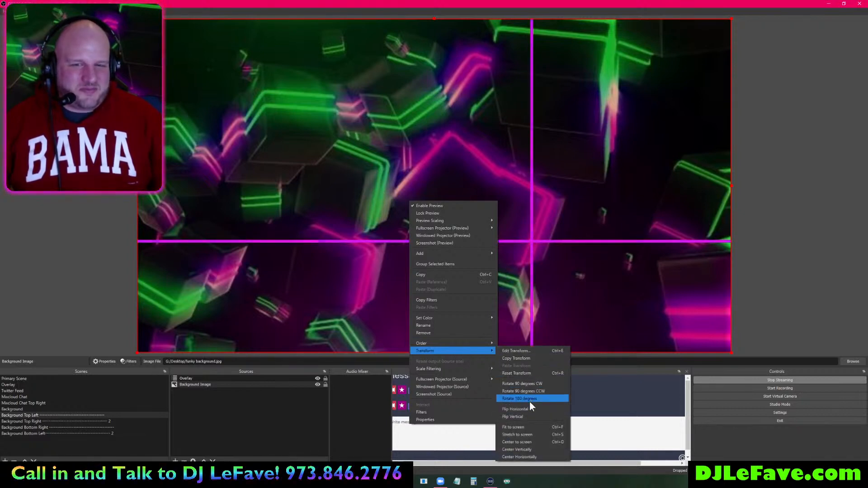
{"action": "left_click", "coordinate": [515, 351]}
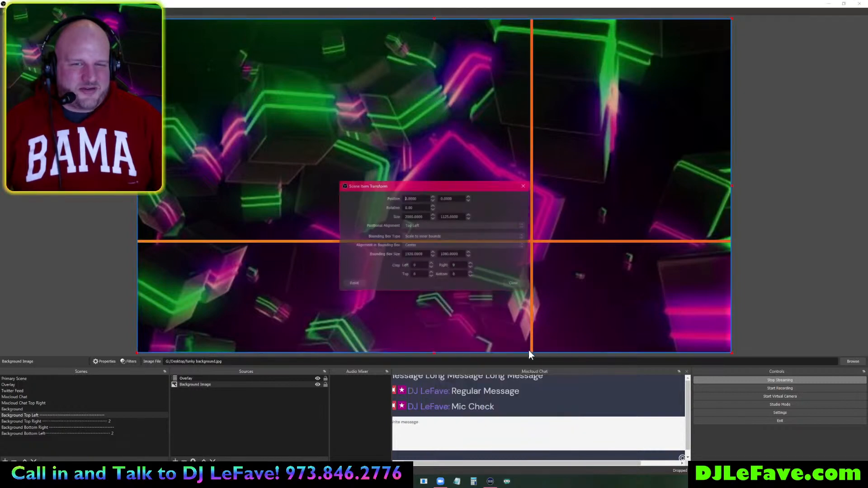
{"action": "left_click", "coordinate": [436, 236]}
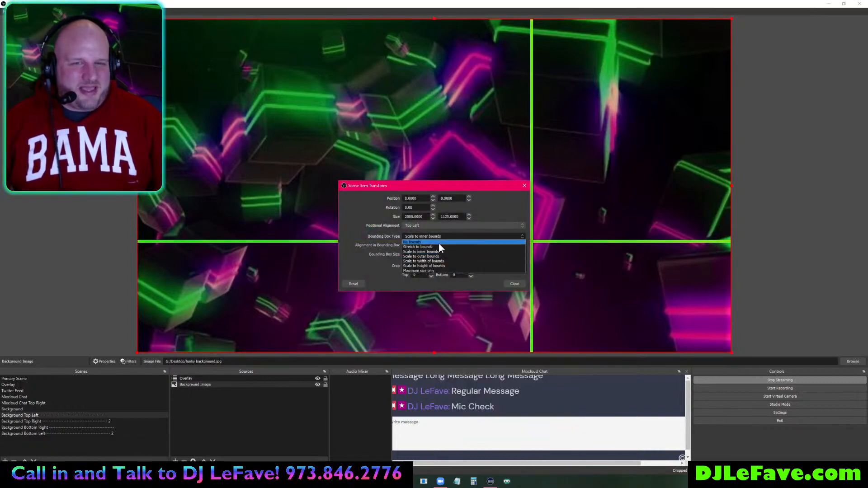
{"action": "left_click", "coordinate": [439, 243]}
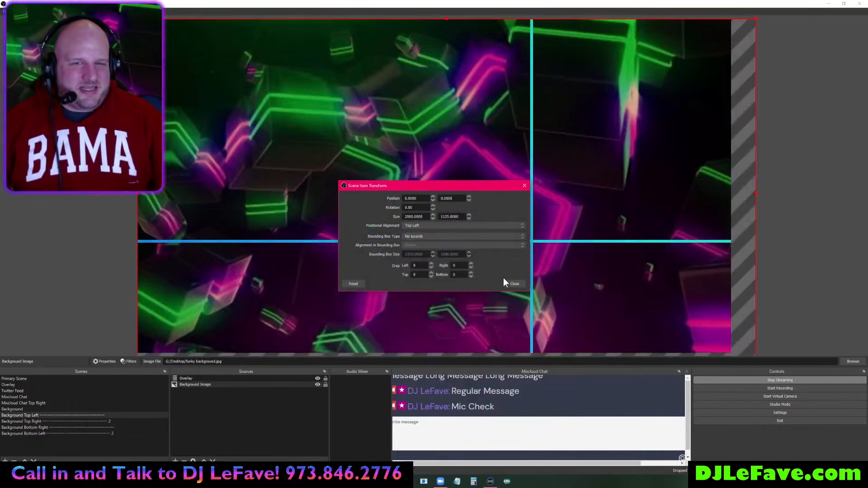
{"action": "left_click", "coordinate": [515, 284]}
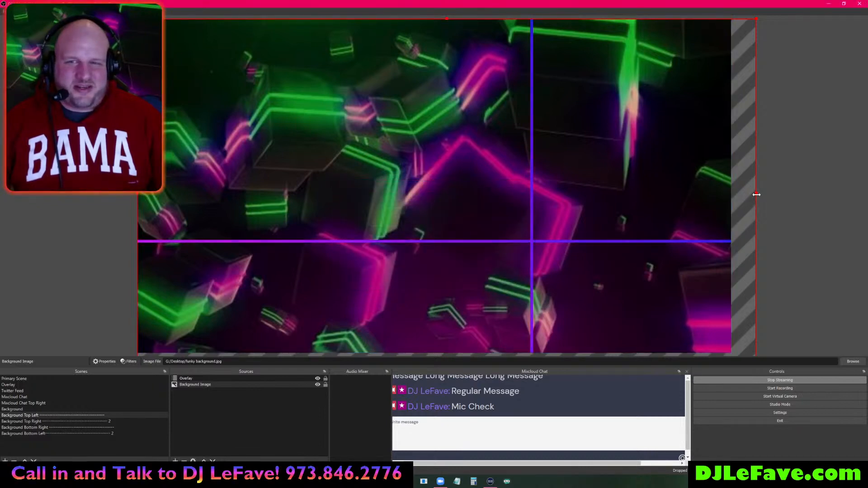
{"action": "left_click_drag", "start_coordinate": [756, 194], "coordinate": [732, 188]}
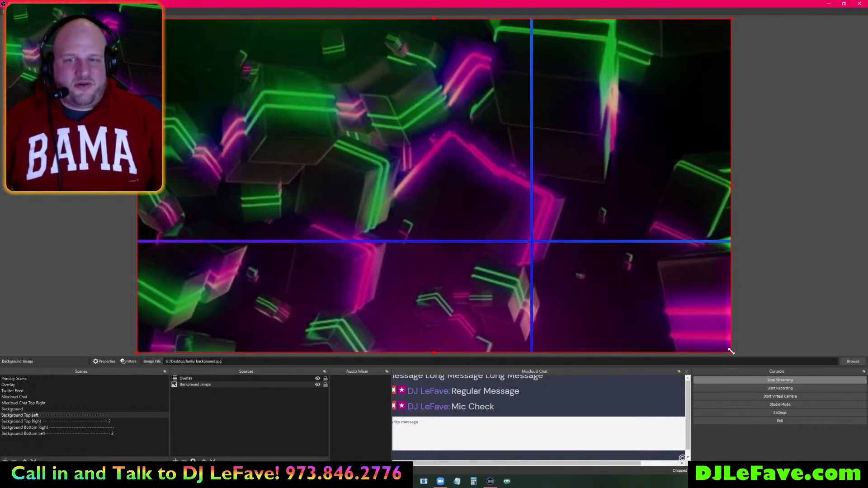
{"action": "left_click_drag", "start_coordinate": [731, 351], "coordinate": [532, 243]}
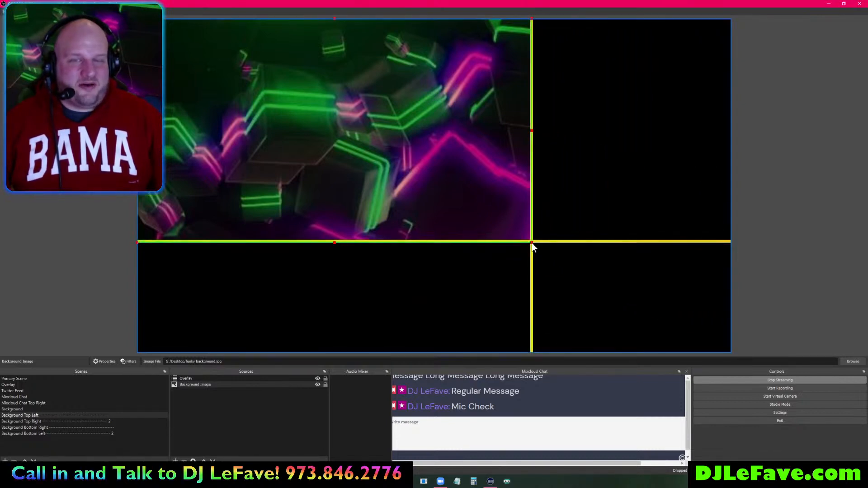
- Hide the Overlay grid source, then switch to the Background Top Right scene
{"action": "left_click", "coordinate": [820, 229]}
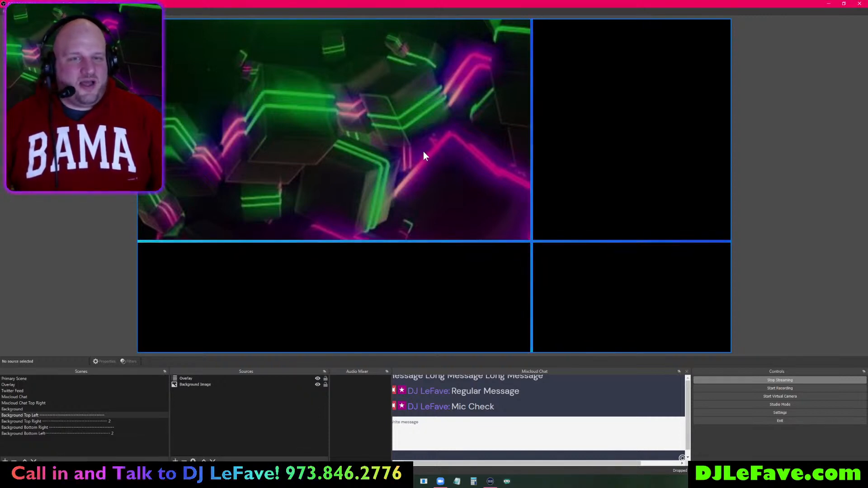
{"action": "left_click", "coordinate": [566, 241]}
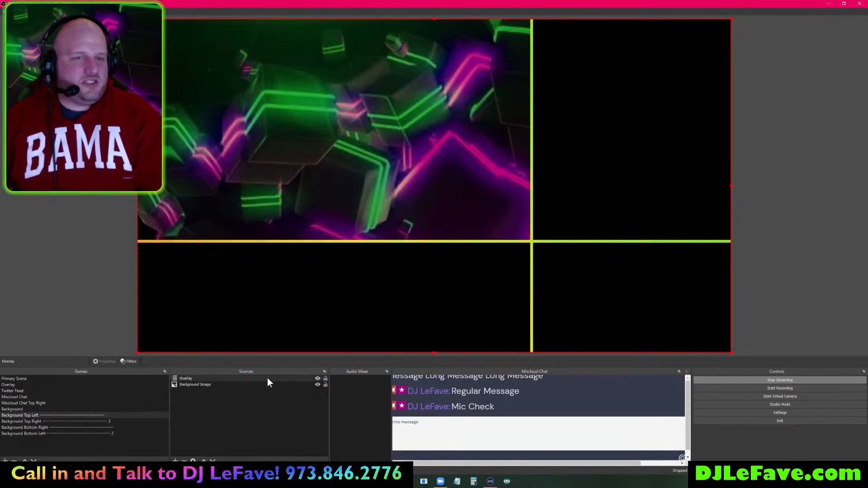
{"action": "left_click", "coordinate": [318, 379]}
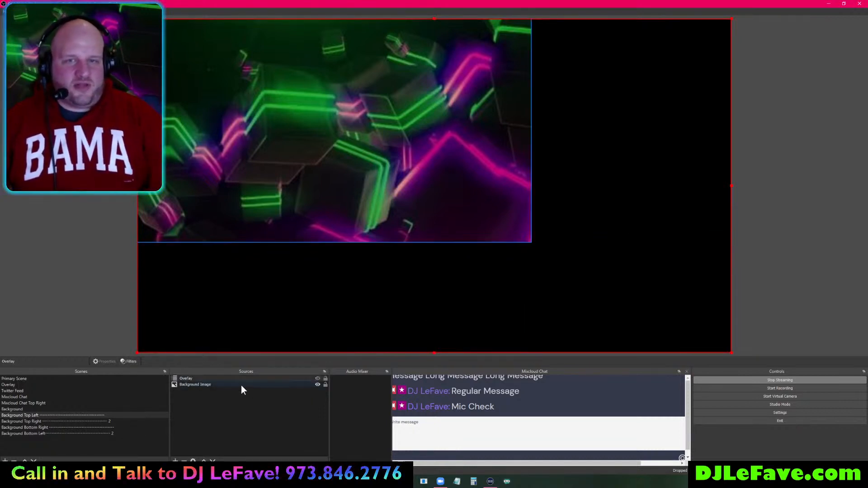
{"action": "left_click", "coordinate": [75, 422]}
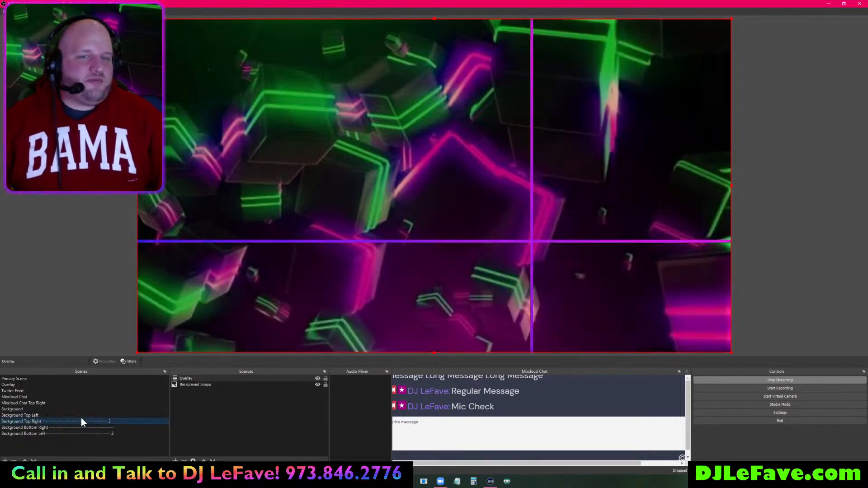
- Set the neon-cube background image's bounding box type to No bounds
{"action": "right_click", "coordinate": [208, 304]}
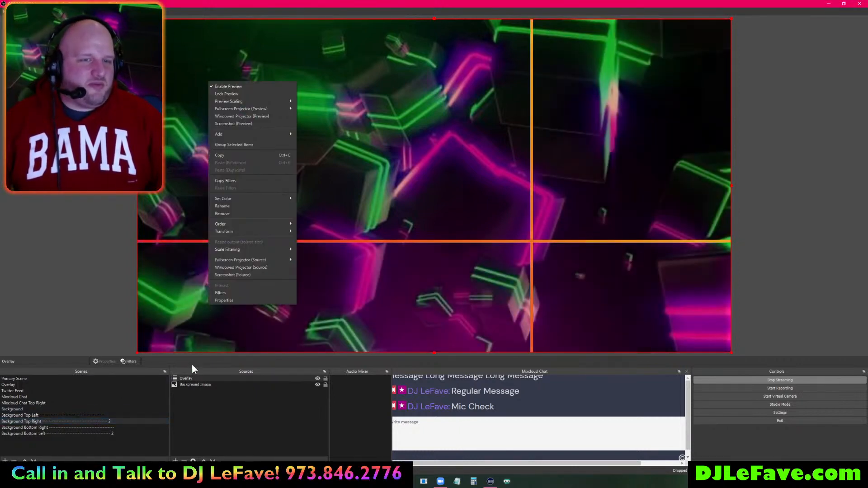
{"action": "left_click", "coordinate": [199, 386]}
{"action": "right_click", "coordinate": [199, 386]}
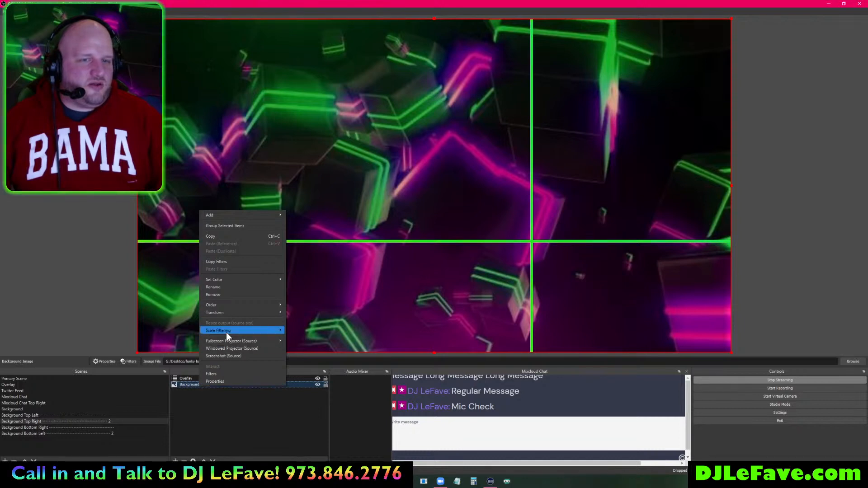
{"action": "mouse_move", "coordinate": [268, 312]}
{"action": "left_click", "coordinate": [297, 312]}
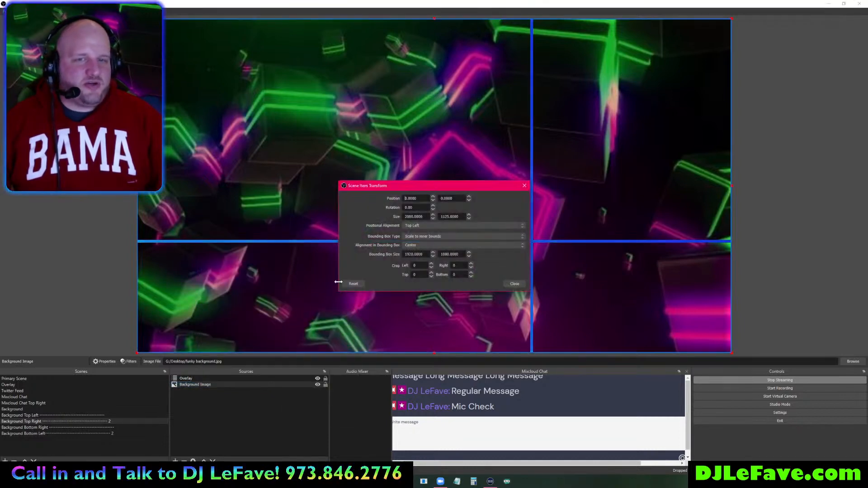
{"action": "left_click", "coordinate": [427, 235]}
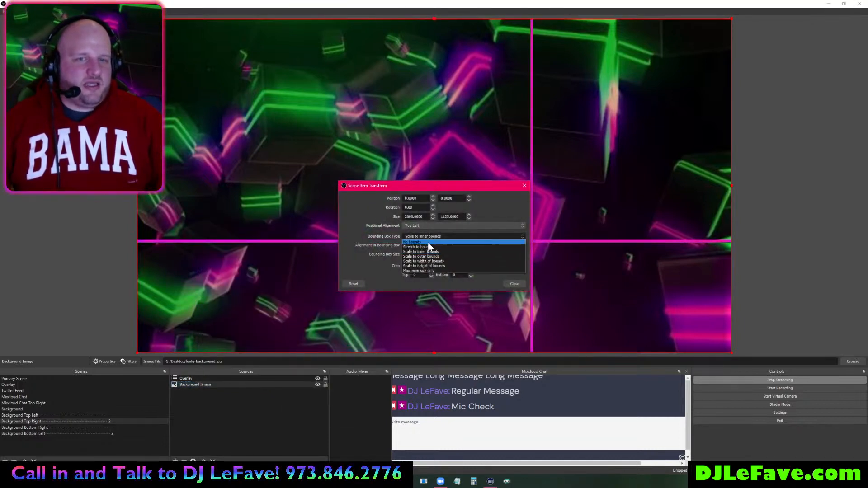
{"action": "left_click", "coordinate": [428, 243]}
{"action": "left_click", "coordinate": [514, 284]}
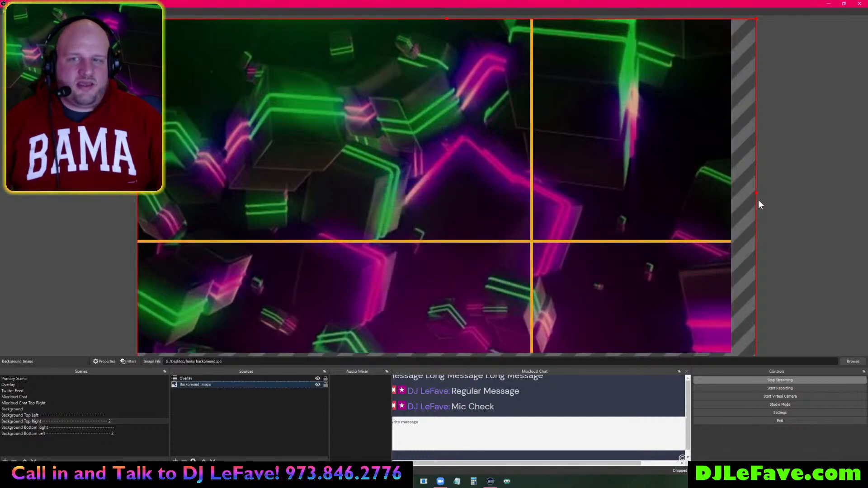
- Resize the image into the top-right quadrant and hide the Overlay grid
{"action": "left_click_drag", "start_coordinate": [746, 190], "coordinate": [731, 190]}
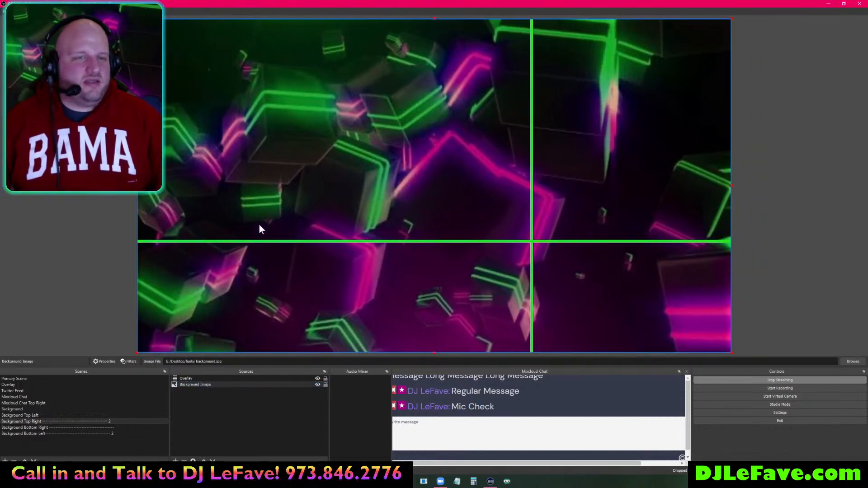
{"action": "left_click_drag", "start_coordinate": [140, 351], "coordinate": [532, 243]}
{"action": "left_click", "coordinate": [816, 248]}
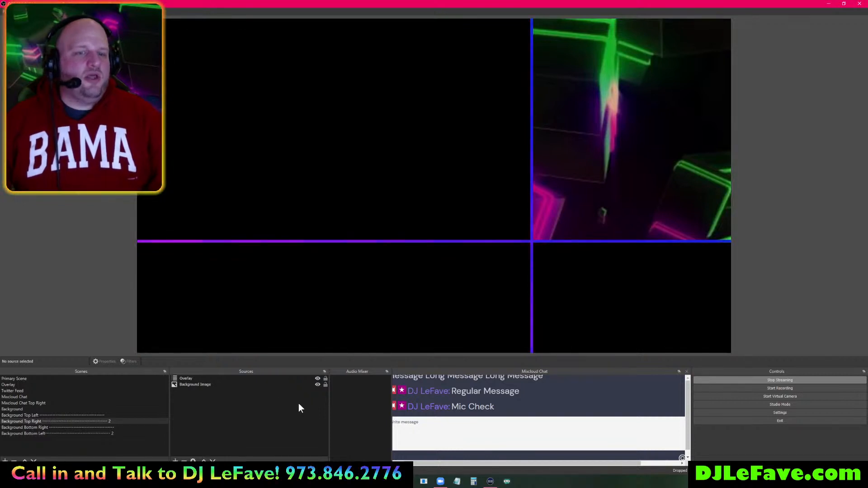
{"action": "left_click", "coordinate": [317, 379]}
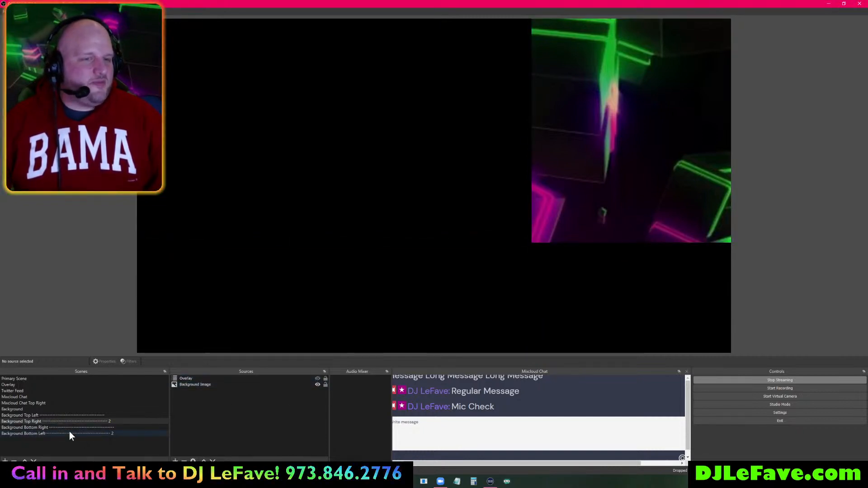
- Add the Background Top Left scene as a source in Primary Scene and move it lower
{"action": "left_click", "coordinate": [42, 378]}
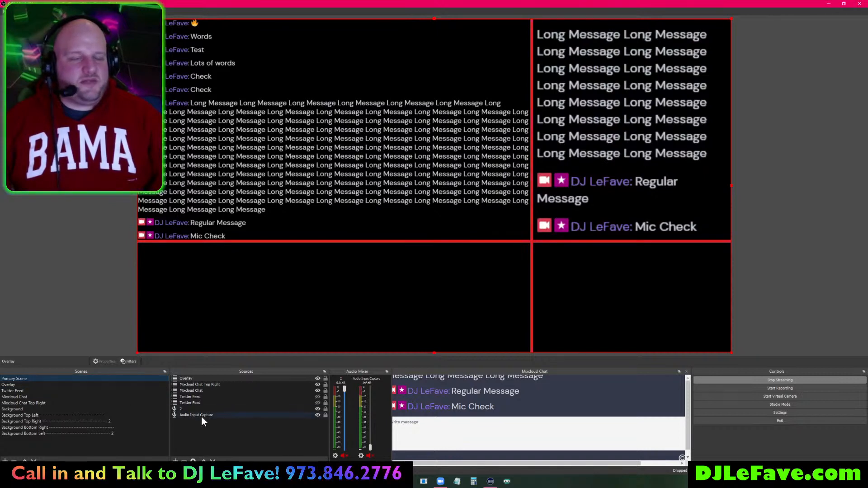
{"action": "left_click", "coordinate": [176, 460]}
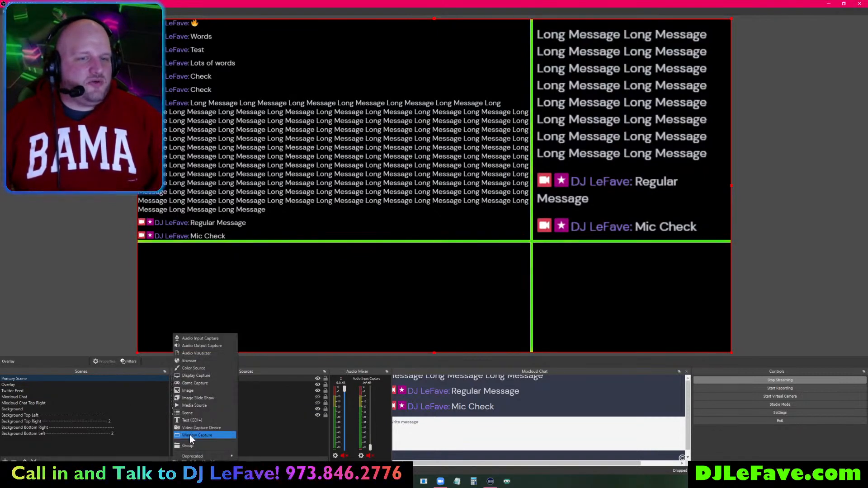
{"action": "left_click", "coordinate": [196, 413]}
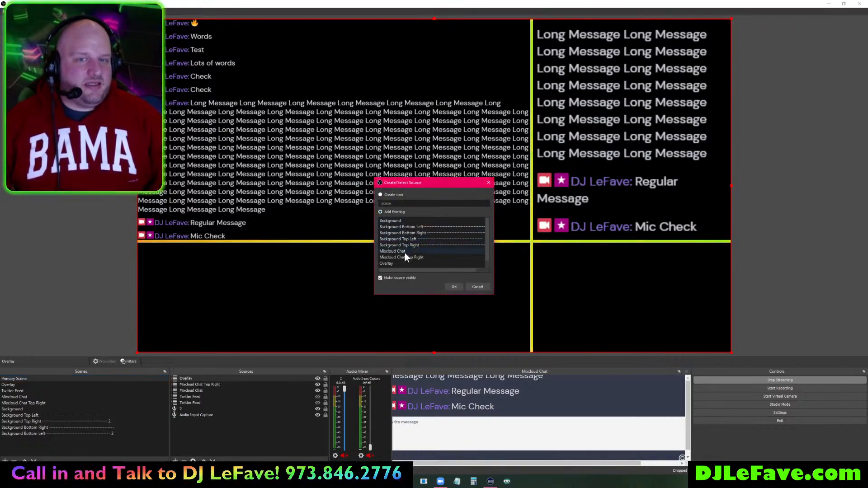
{"action": "left_click", "coordinate": [411, 239]}
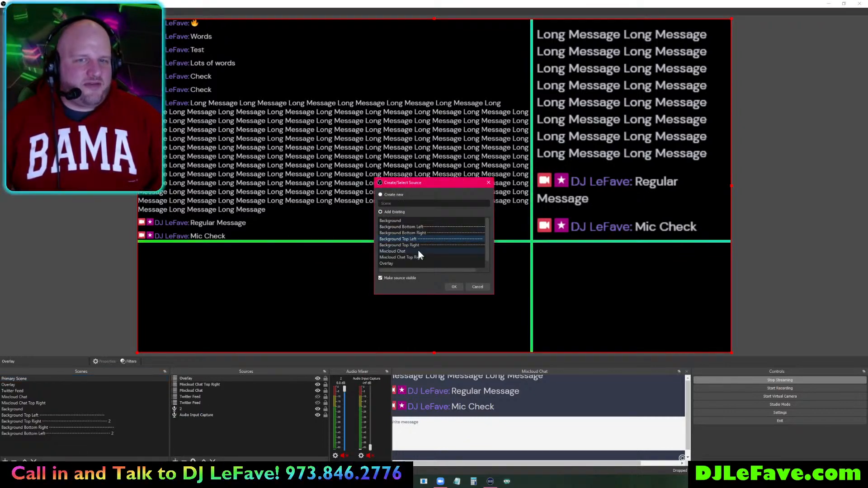
{"action": "left_click", "coordinate": [453, 286]}
{"action": "mouse_move", "coordinate": [204, 379]}
{"action": "left_mouse_down"}
{"action": "mouse_move", "coordinate": [214, 405]}
{"action": "mouse_move", "coordinate": [216, 397]}
{"action": "left_mouse_up"}
- Add the Background Top Right scene as another source in Primary Scene
{"action": "left_click", "coordinate": [174, 461]}
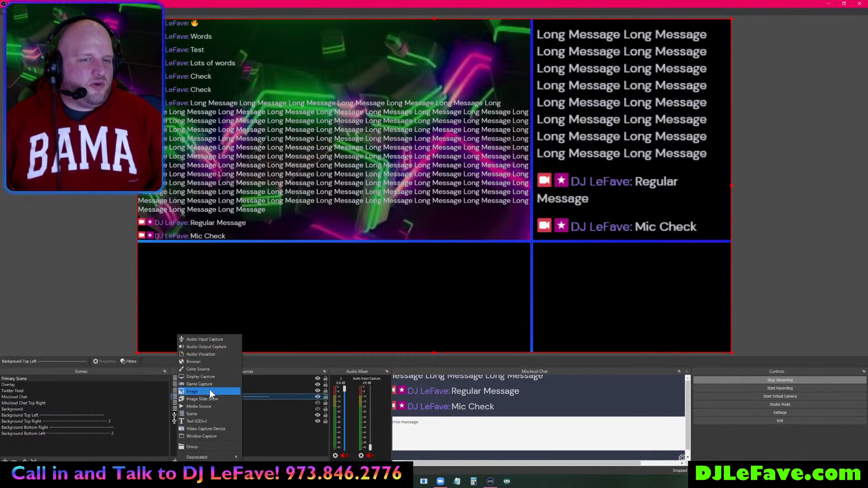
{"action": "left_click", "coordinate": [208, 413]}
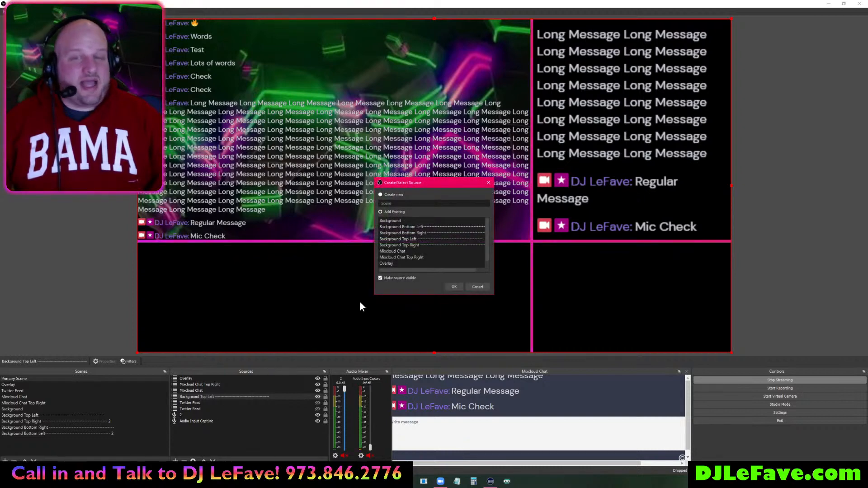
{"action": "left_click", "coordinate": [410, 245]}
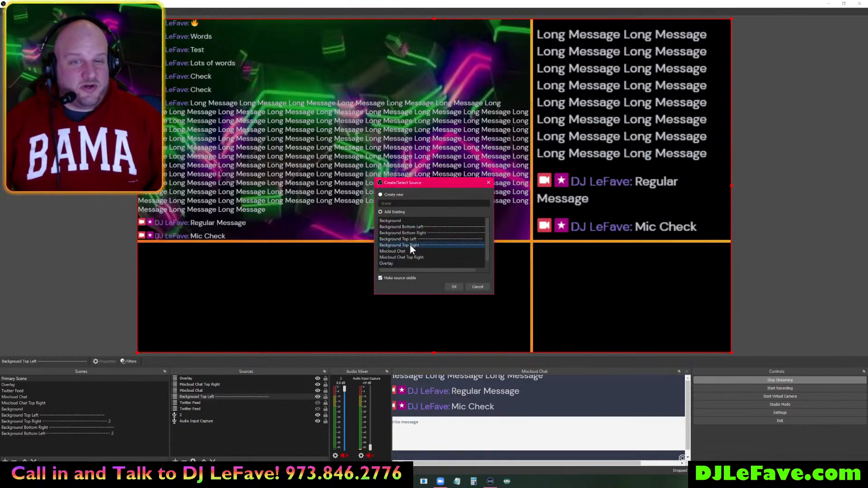
{"action": "left_click", "coordinate": [454, 286]}
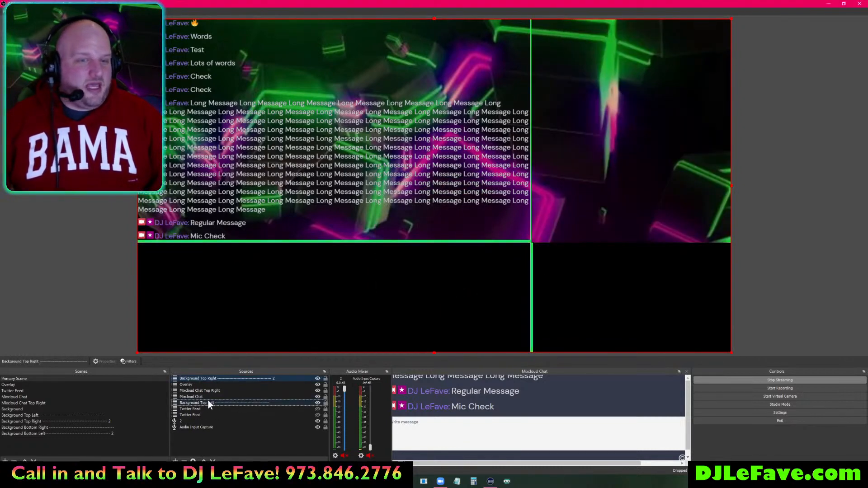
- Place Background Top Right beneath the chat overlays, order Mixcloud Chat below it, and nudge the chat slightly
{"action": "left_click_drag", "start_coordinate": [215, 378], "coordinate": [220, 398]}
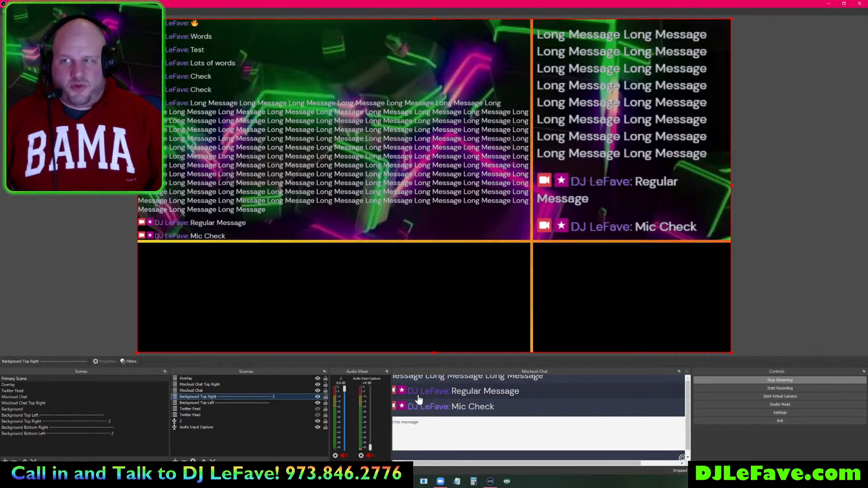
{"action": "left_click", "coordinate": [395, 152]}
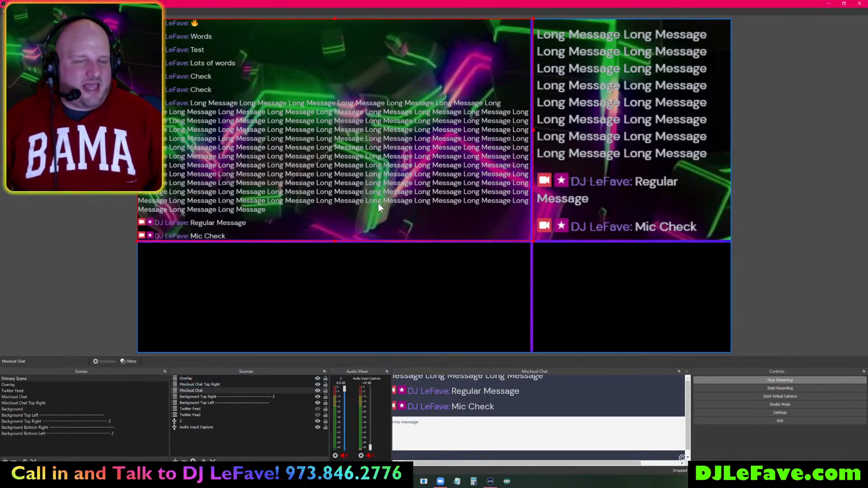
{"action": "left_click", "coordinate": [218, 392]}
{"action": "left_click_drag", "start_coordinate": [220, 395], "coordinate": [221, 398]}
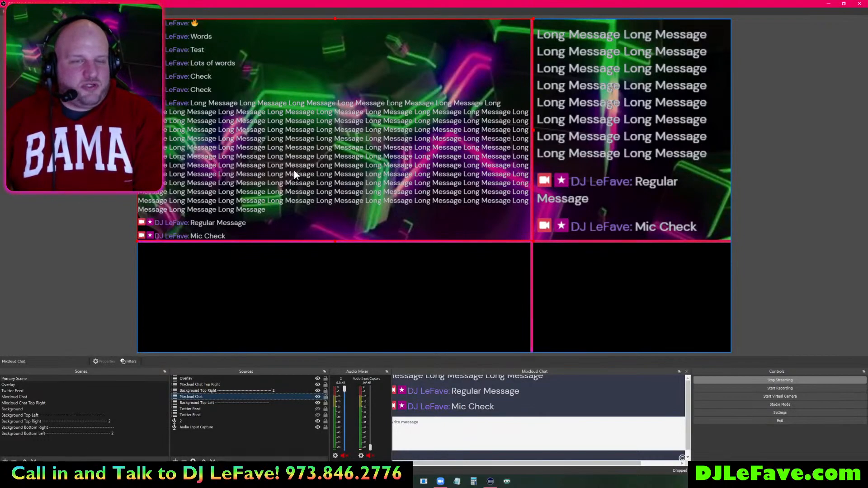
{"action": "left_click", "coordinate": [295, 170]}
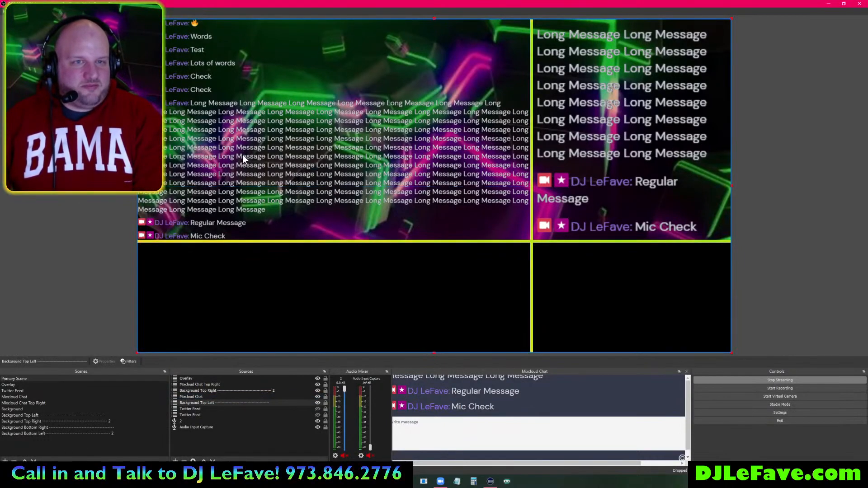
{"action": "left_click", "coordinate": [191, 397]}
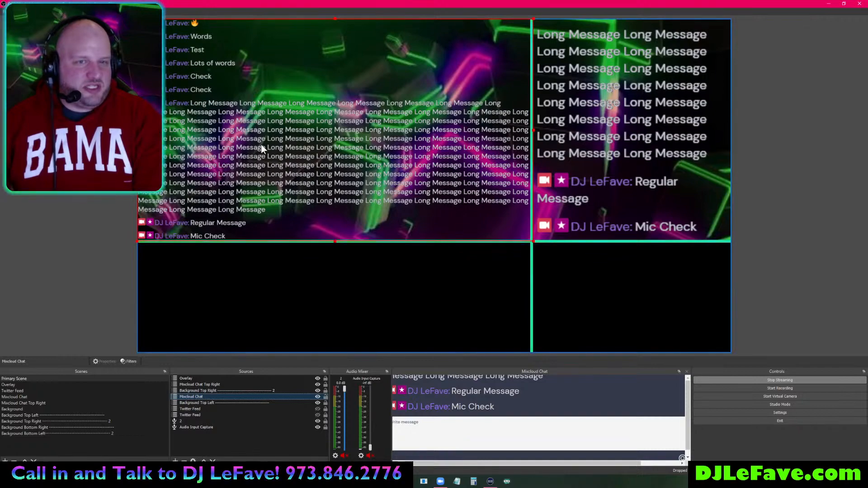
{"action": "mouse_move", "coordinate": [248, 144]}
{"action": "left_mouse_down"}
{"action": "mouse_move", "coordinate": [479, 156]}
{"action": "mouse_move", "coordinate": [649, 141]}
{"action": "mouse_move", "coordinate": [248, 143]}
{"action": "left_mouse_up"}
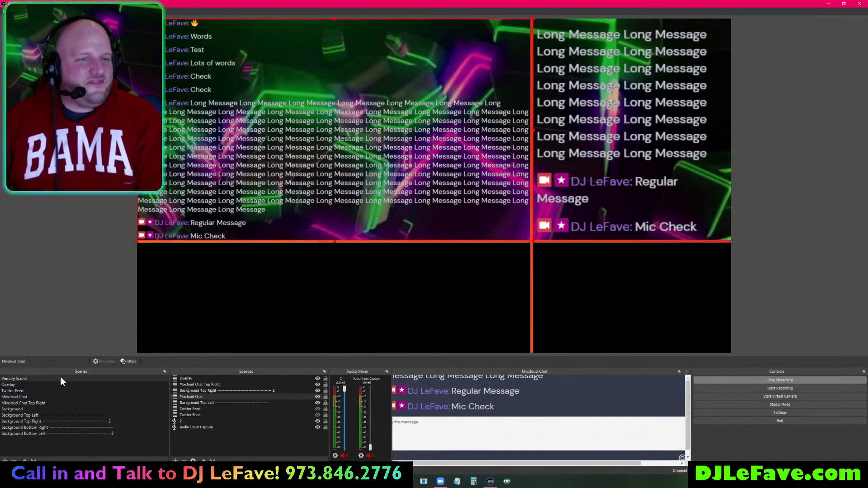
{"action": "left_click", "coordinate": [19, 379]}
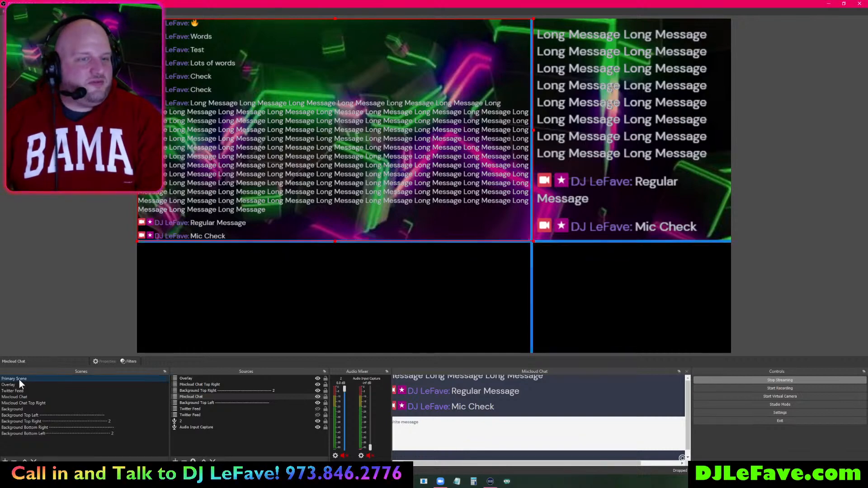
- Add a Motion filter named 'Large Mixcloud Chat Motion' to the Primary Scene
{"action": "right_click", "coordinate": [19, 379]}
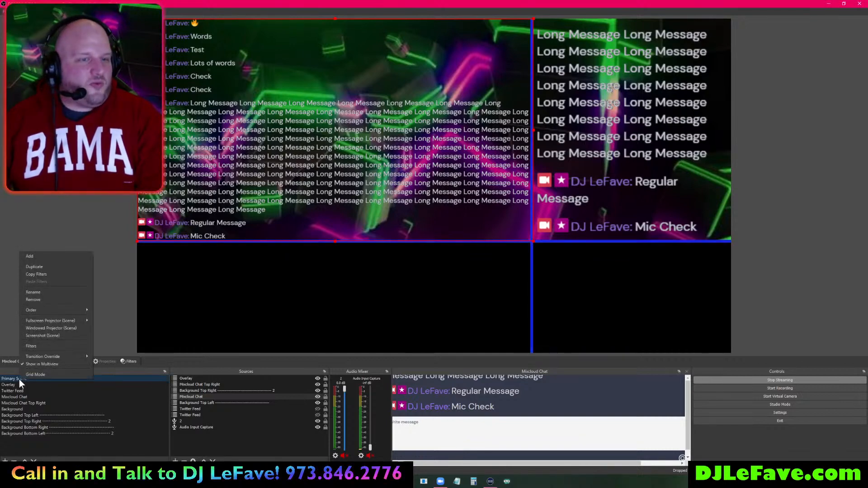
{"action": "left_click", "coordinate": [51, 346]}
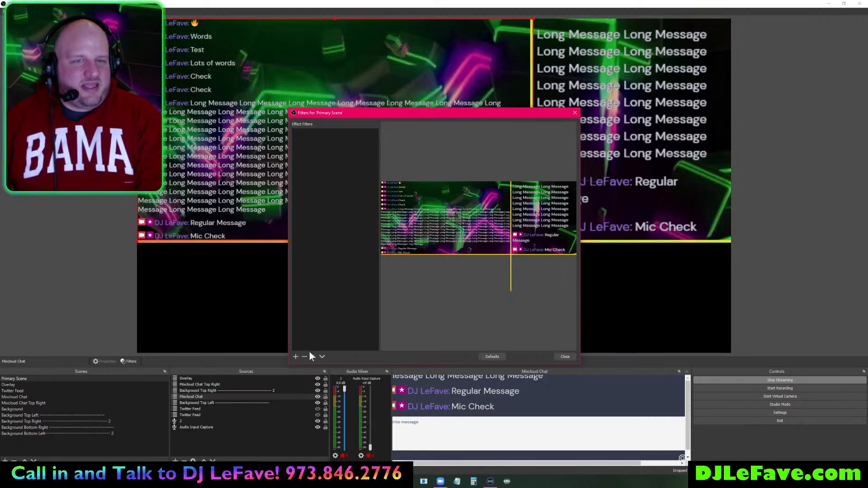
{"action": "left_click", "coordinate": [295, 356]}
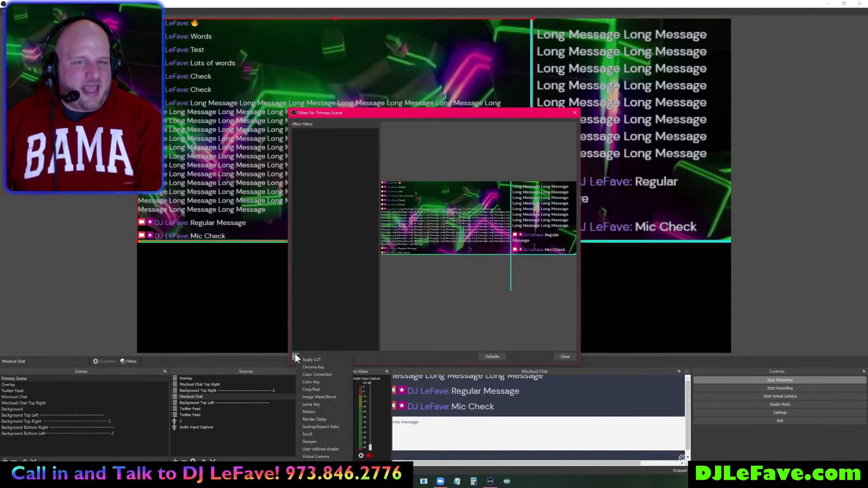
{"action": "left_click", "coordinate": [324, 410]}
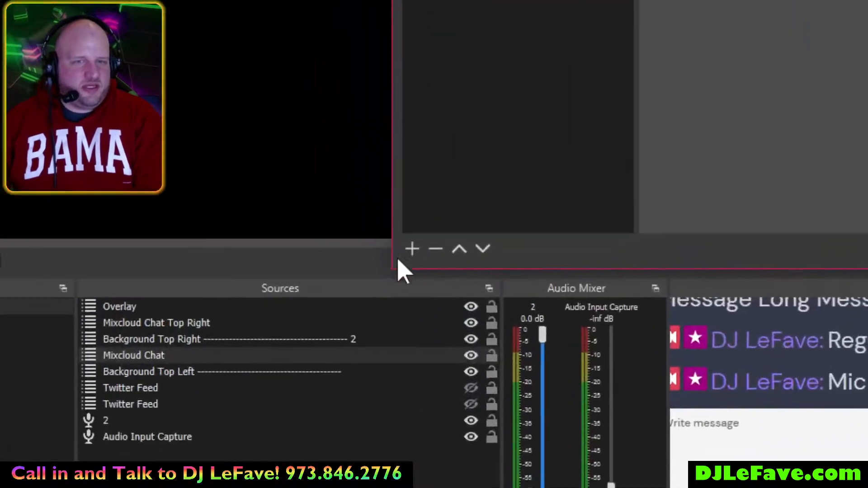
{"action": "left_click", "coordinate": [335, 255]}
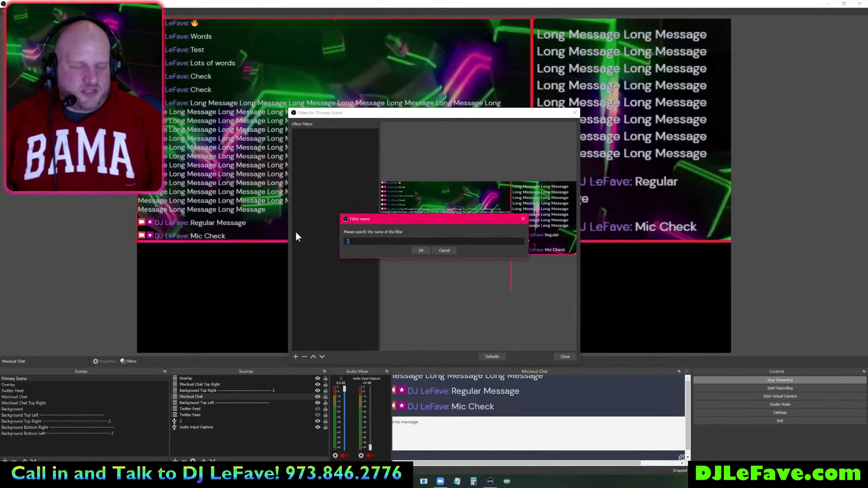
{"action": "type", "text": "Large "}
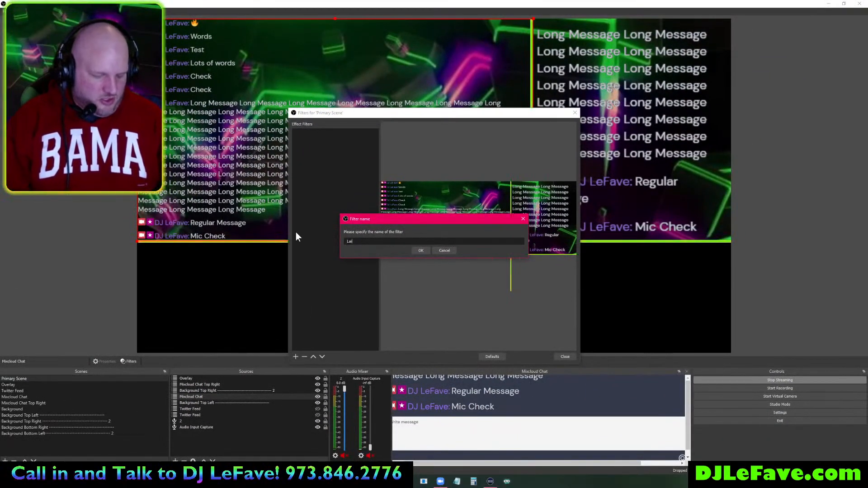
{"action": "type", "text": "Mixcloud Ch"}
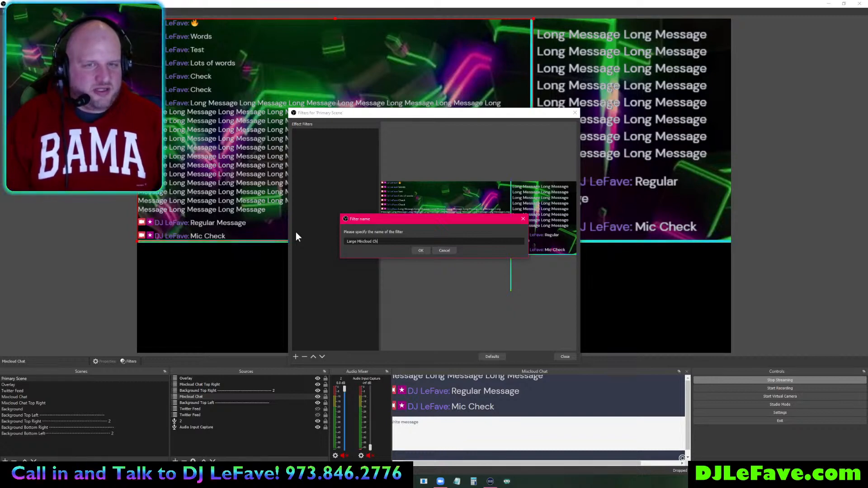
{"action": "type", "text": "at Motion"}
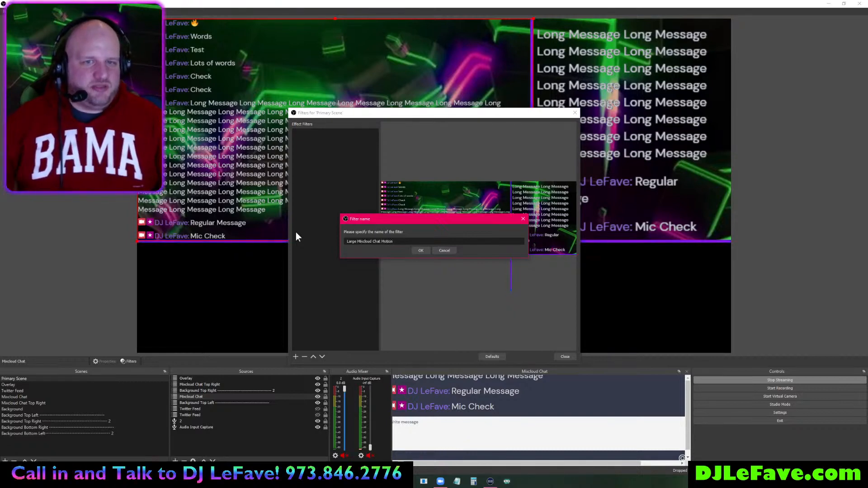
{"action": "left_click", "coordinate": [419, 250]}
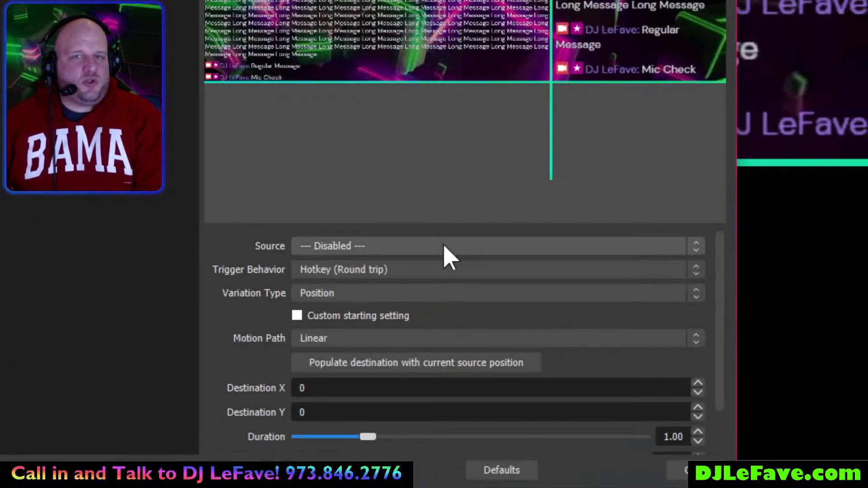
- Make the motion filter move Mixcloud Chat from a custom Starting X of 1700, then preview it
{"action": "left_click", "coordinate": [444, 247]}
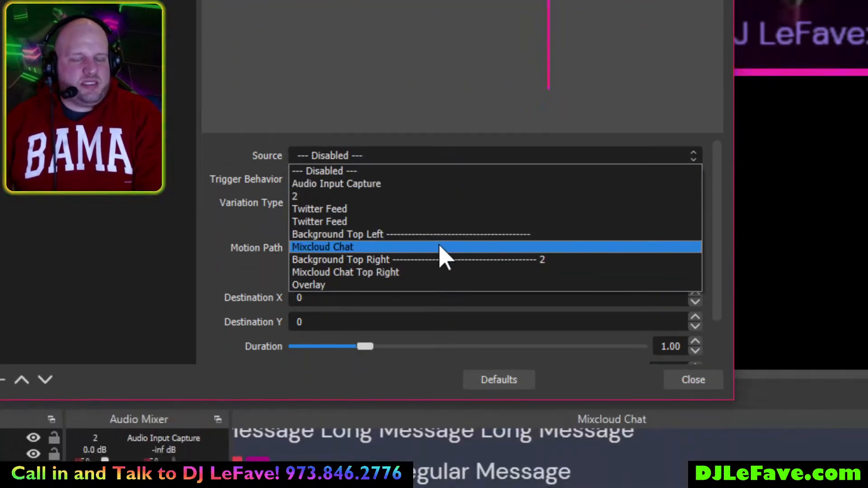
{"action": "left_click", "coordinate": [439, 247]}
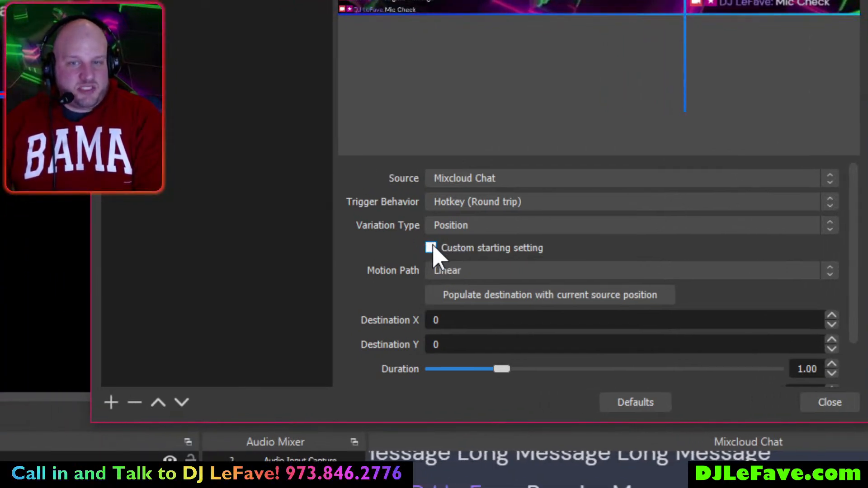
{"action": "left_click", "coordinate": [430, 249]}
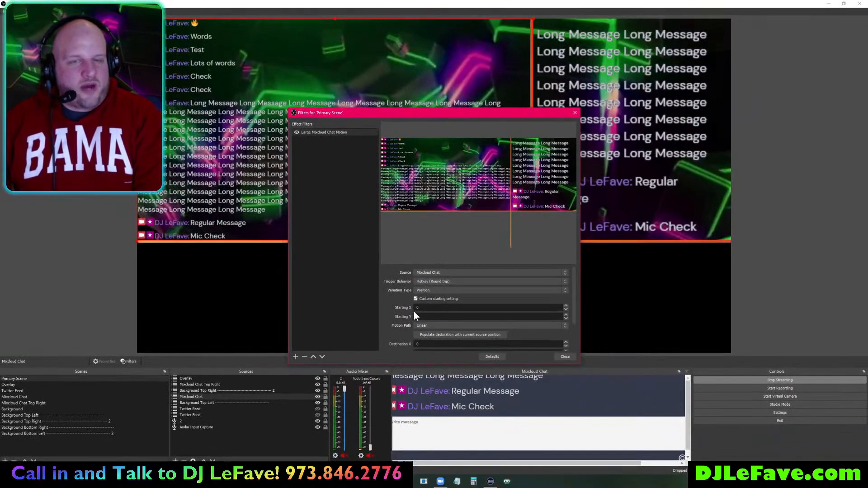
{"action": "scroll", "coordinate": [408, 314], "scroll_direction": "down", "scroll_amount": 1}
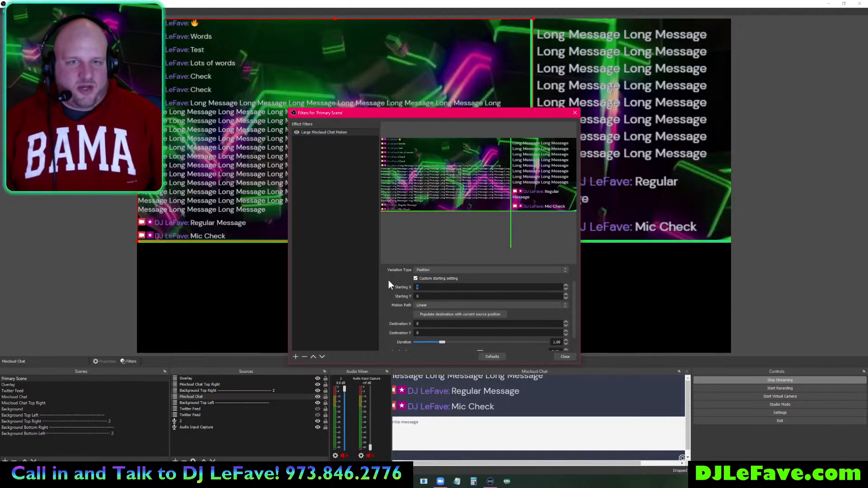
{"action": "type", "text": "1700"}
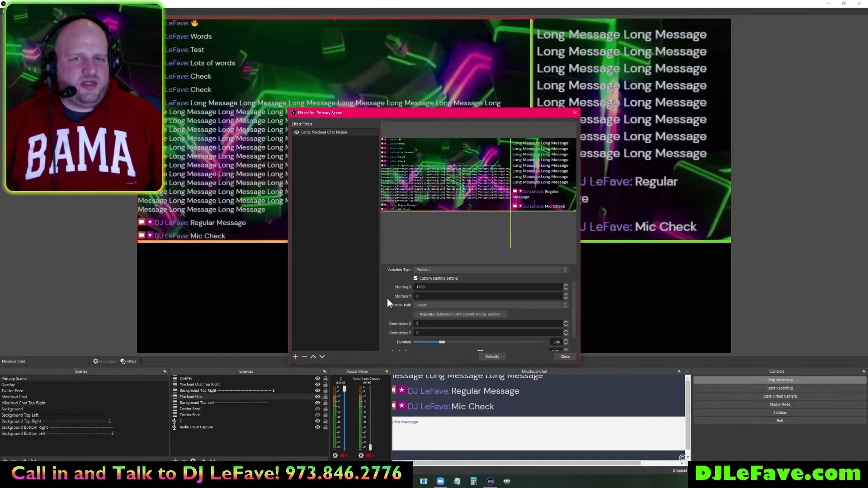
{"action": "scroll", "coordinate": [388, 299], "scroll_direction": "down", "scroll_amount": 1}
{"action": "left_click", "coordinate": [426, 343]}
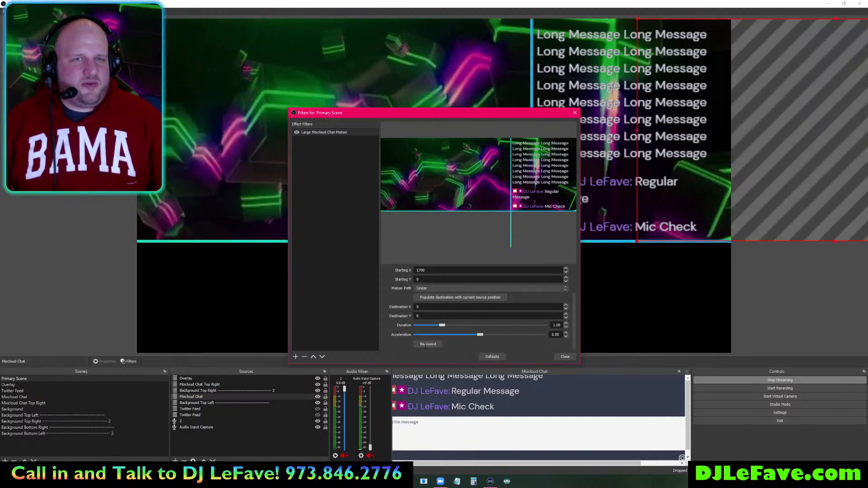
{"action": "left_click", "coordinate": [426, 344]}
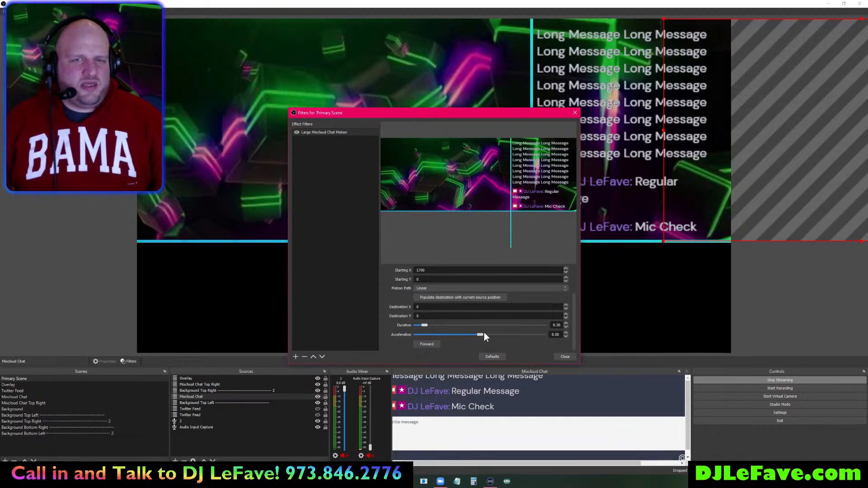
- Raise acceleration to 0.50, settle Starting X at 1400 after testing, and hide Mixcloud Chat Top Right
{"action": "left_click_drag", "start_coordinate": [479, 335], "coordinate": [516, 335]}
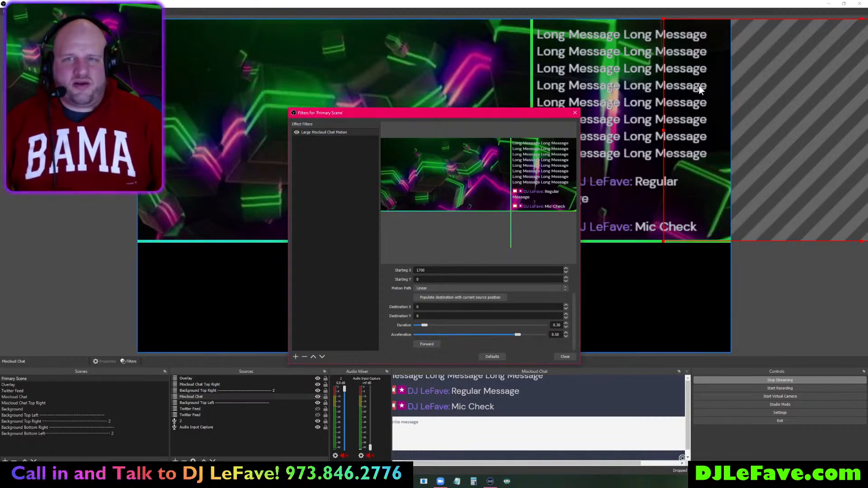
{"action": "type", "text": "1500"}
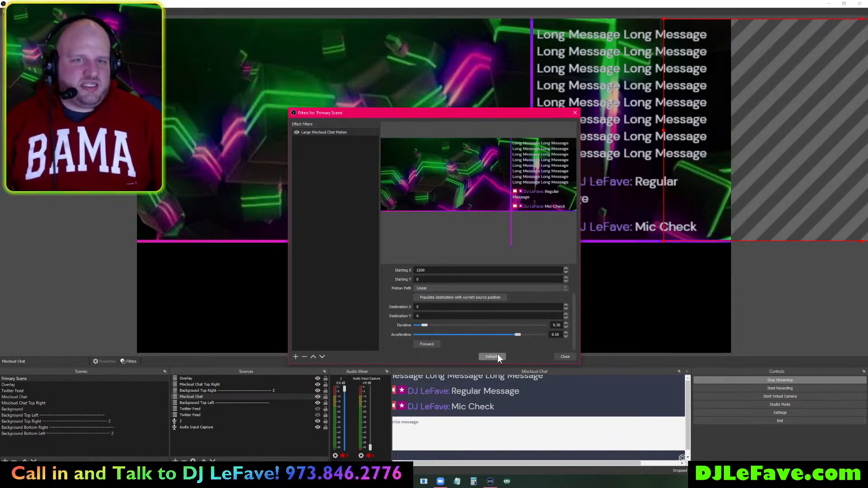
{"action": "left_click", "coordinate": [425, 344]}
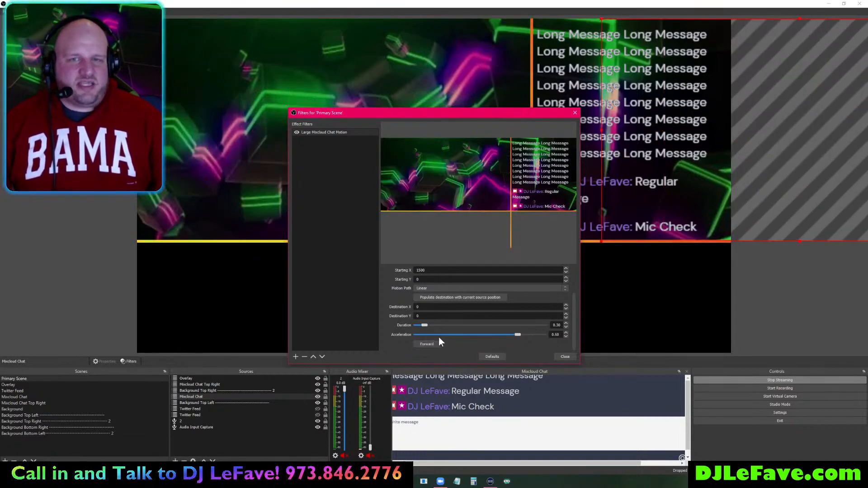
{"action": "left_click_drag", "start_coordinate": [427, 270], "coordinate": [398, 269]}
{"action": "type", "text": "14"}
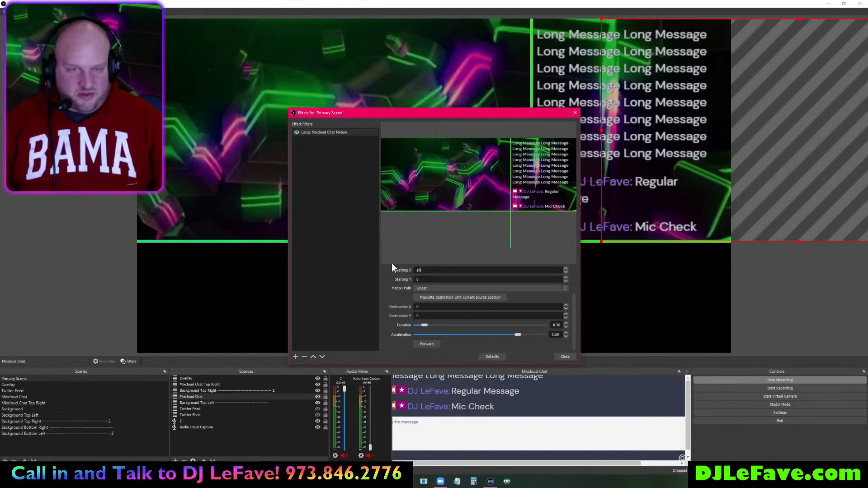
{"action": "left_click", "coordinate": [425, 342]}
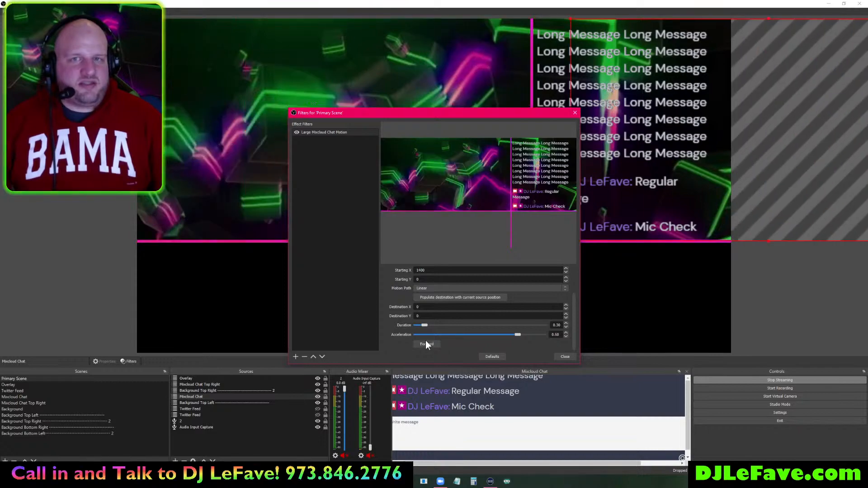
{"action": "left_click", "coordinate": [426, 342]}
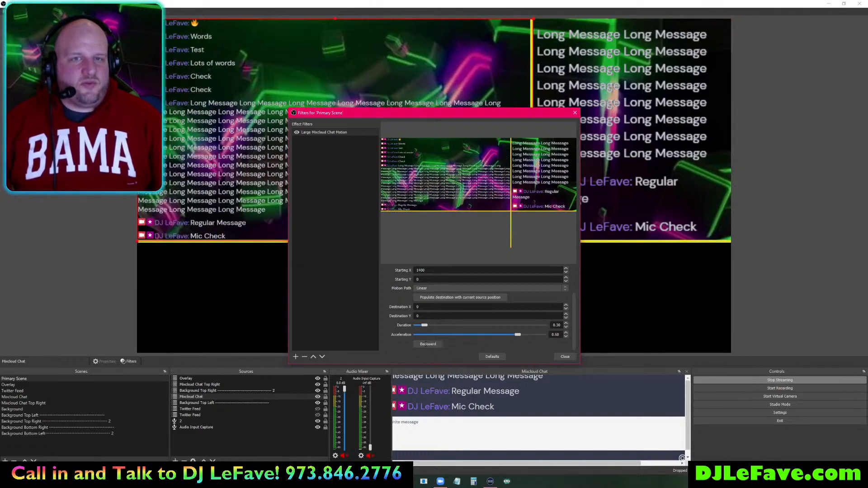
{"action": "left_click", "coordinate": [426, 343]}
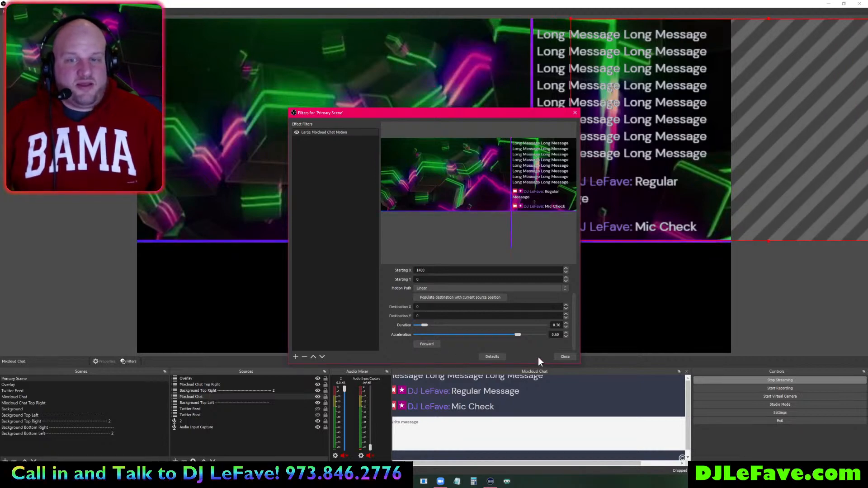
{"action": "left_click", "coordinate": [565, 356]}
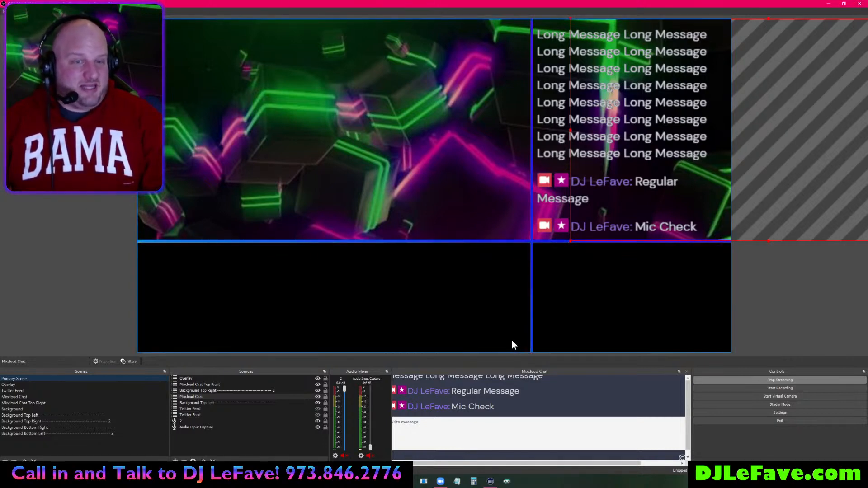
{"action": "left_click", "coordinate": [318, 385]}
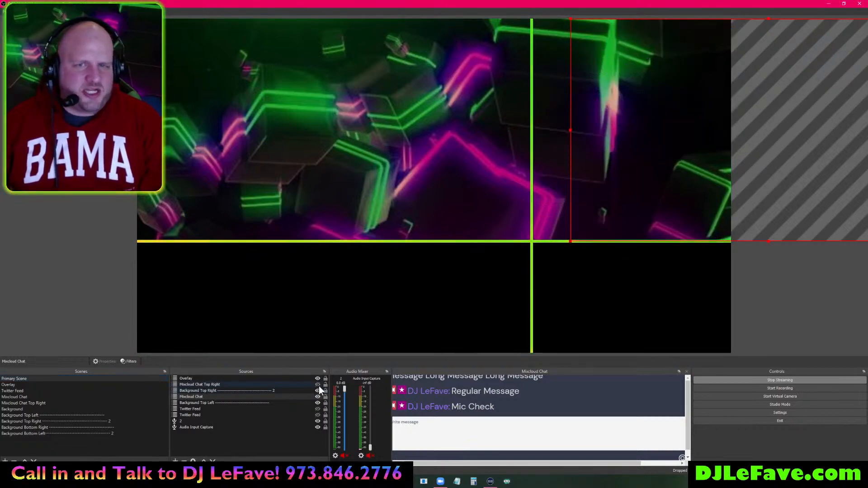
- Bind one shared hotkey to Forward and Backward of Large Mixcloud Chat Motion in Settings > Hotkeys
{"action": "left_click", "coordinate": [744, 413]}
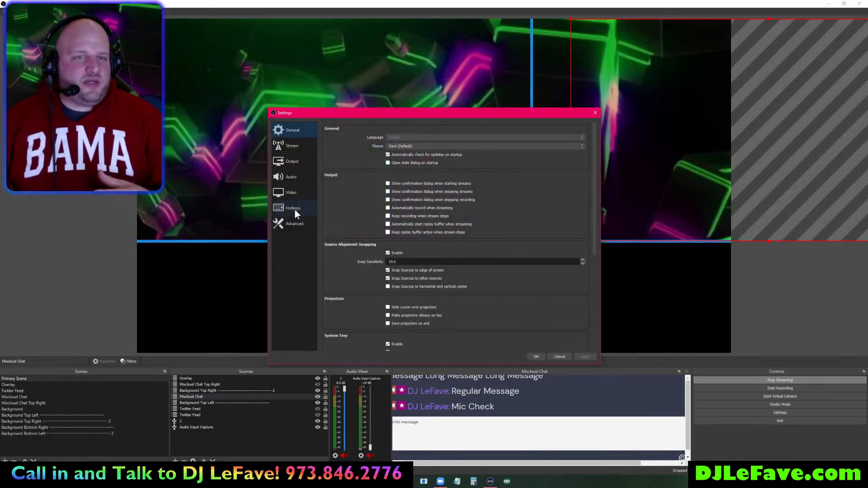
{"action": "left_click", "coordinate": [294, 209]}
{"action": "scroll", "coordinate": [389, 248], "scroll_direction": "down", "scroll_amount": 3}
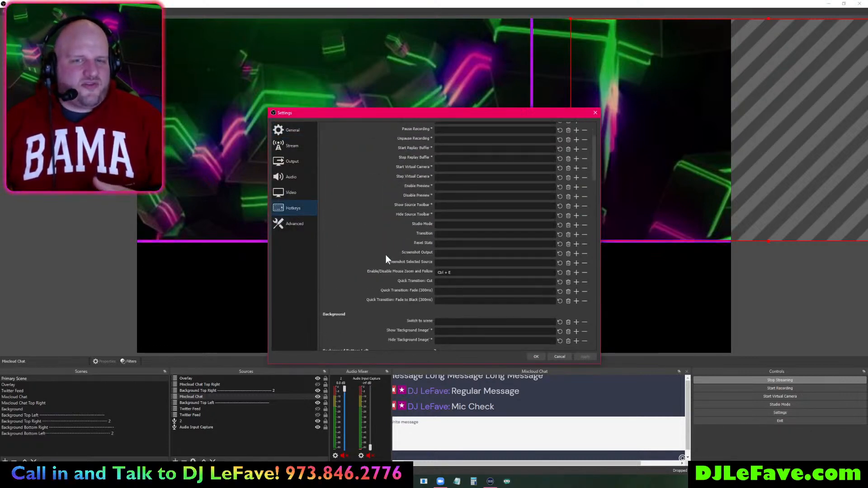
{"action": "scroll", "coordinate": [384, 254], "scroll_direction": "down", "scroll_amount": 6}
{"action": "scroll", "coordinate": [370, 249], "scroll_direction": "down", "scroll_amount": 5}
{"action": "scroll", "coordinate": [370, 256], "scroll_direction": "down", "scroll_amount": 6}
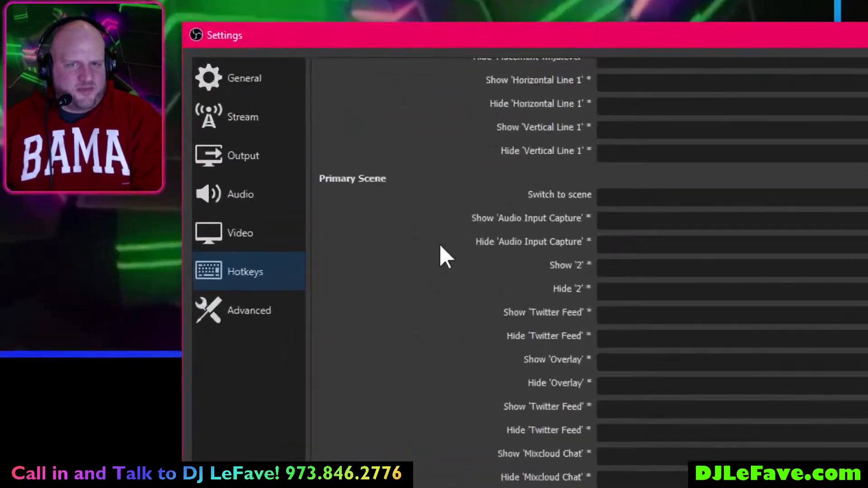
{"action": "scroll", "coordinate": [375, 208], "scroll_direction": "down", "scroll_amount": 5}
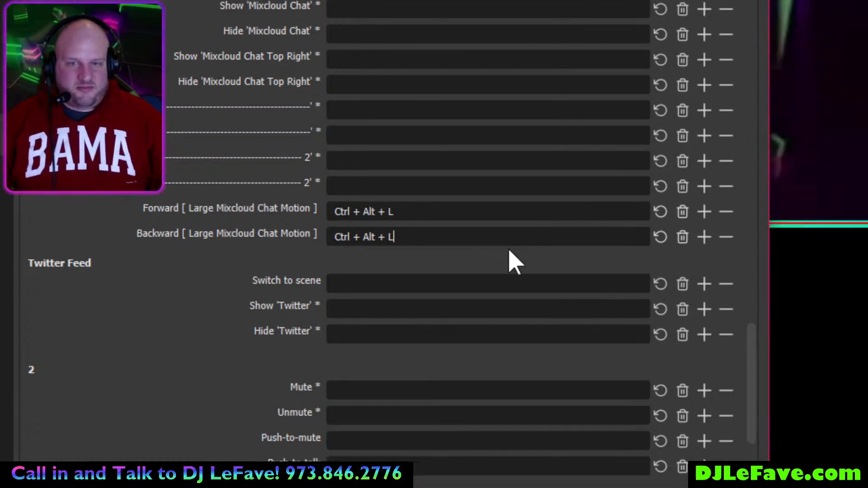
{"action": "key", "text": "ctrl+alt+e"}
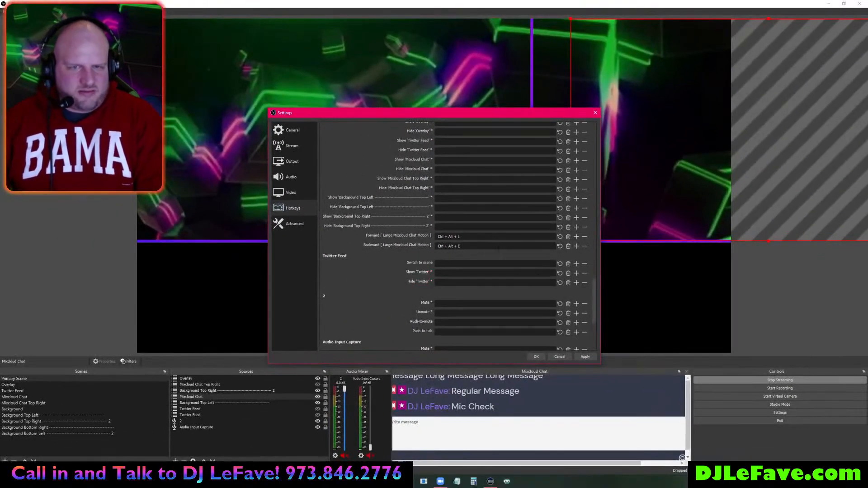
{"action": "key", "text": "ctrl"}
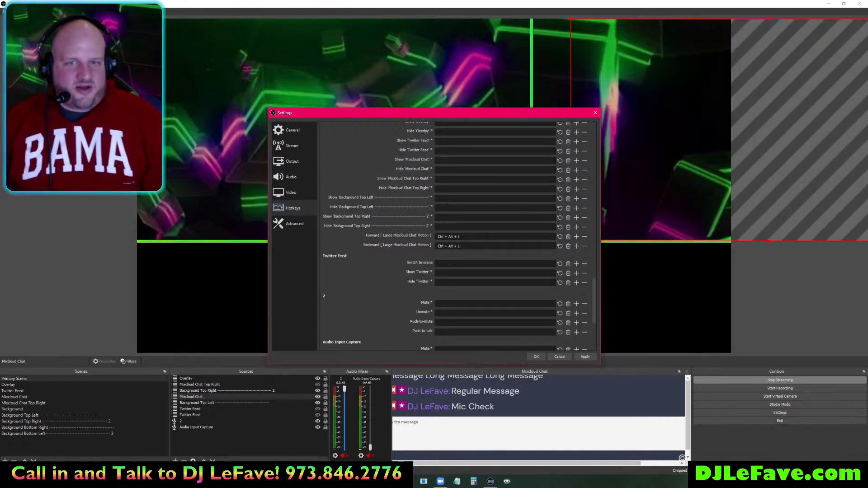
{"action": "left_click", "coordinate": [536, 356]}
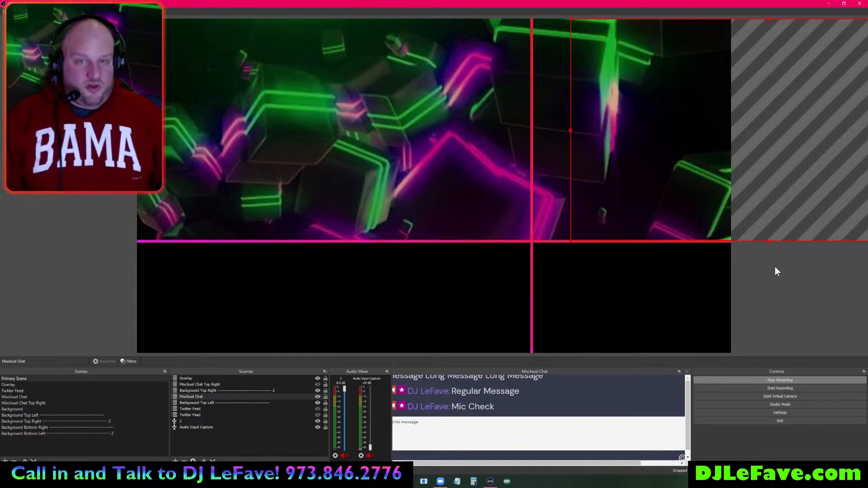
- Trigger the hotkey twice to test the chat sliding in and out
{"action": "key", "text": "ctrl+BackSpace"}
{"action": "key", "text": "ctrl+BackSpace"}
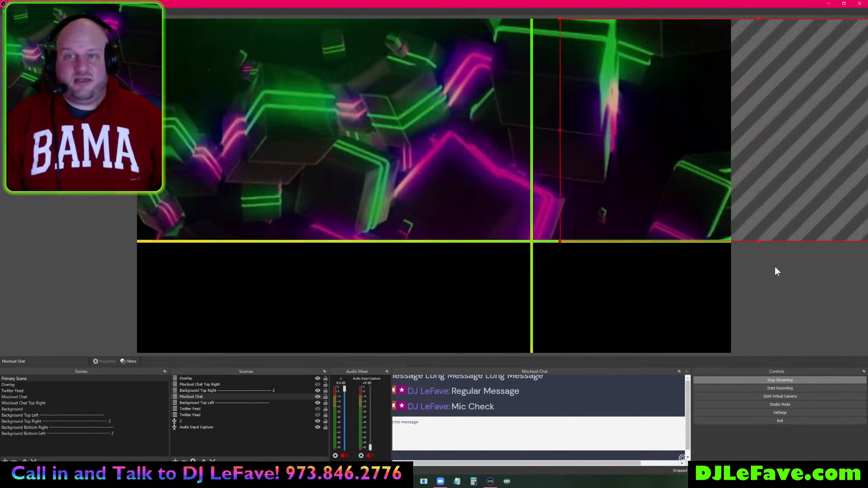
{"action": "key", "text": "ctrl+BackSpace"}
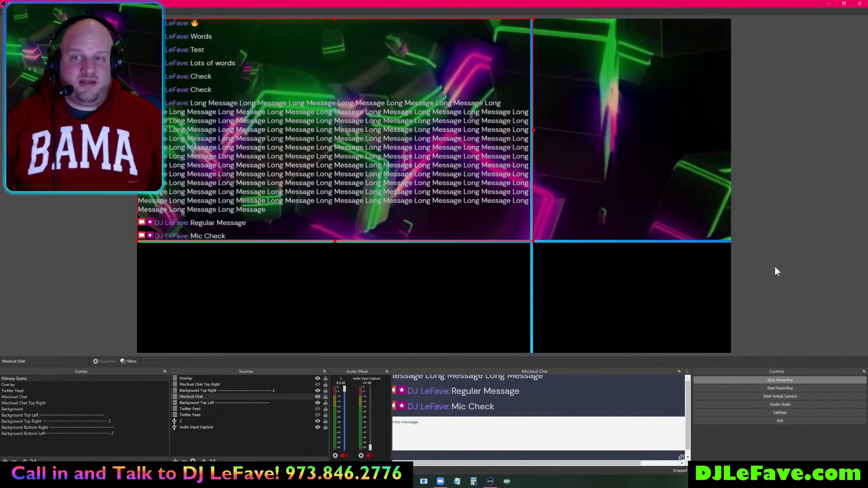
{"action": "left_click", "coordinate": [775, 271]}
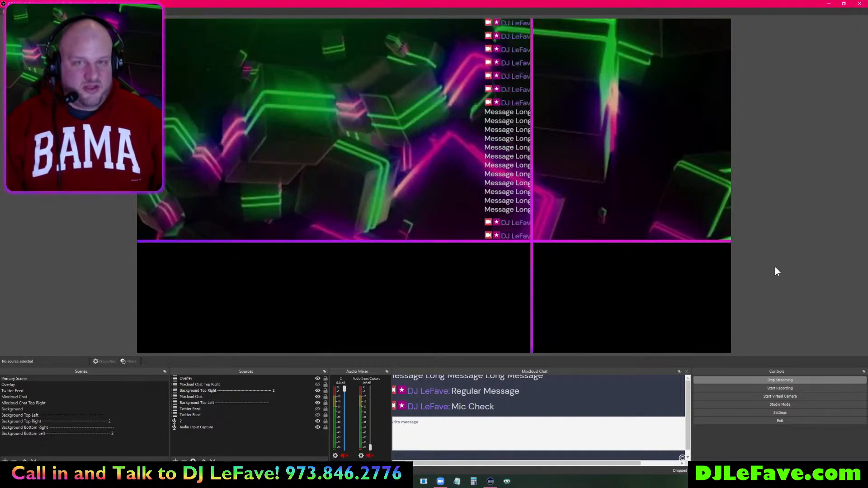
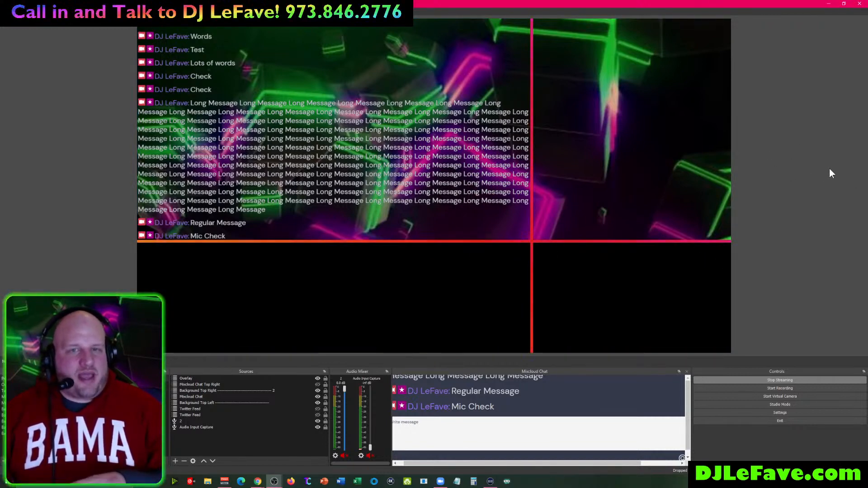
- Unhide Mixcloud Chat Top Right so its chat appears in the preview's top-right area
{"action": "left_click", "coordinate": [318, 384]}
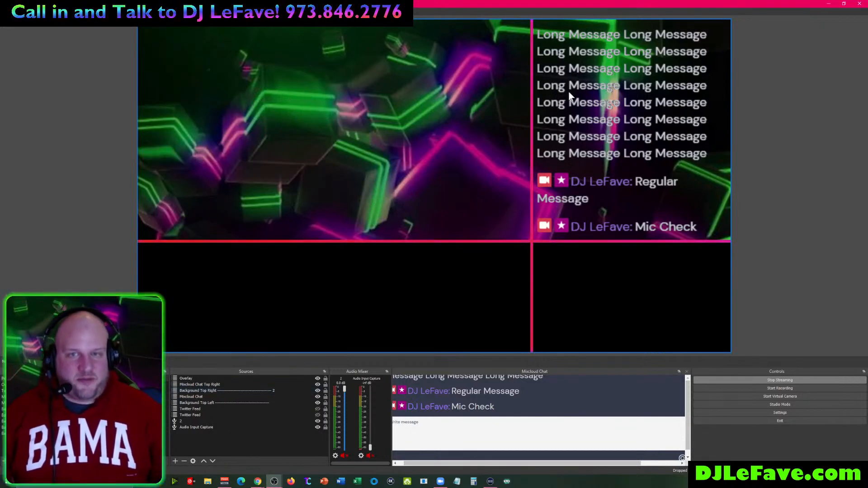
{"action": "left_click", "coordinate": [598, 75]}
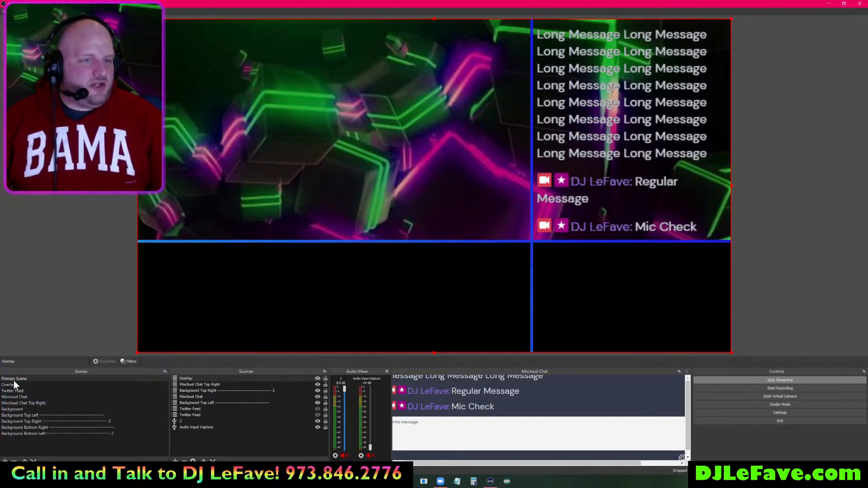
- Add a Motion filter named 'Chat Top Right Motion' to Primary Scene
{"action": "right_click", "coordinate": [14, 378]}
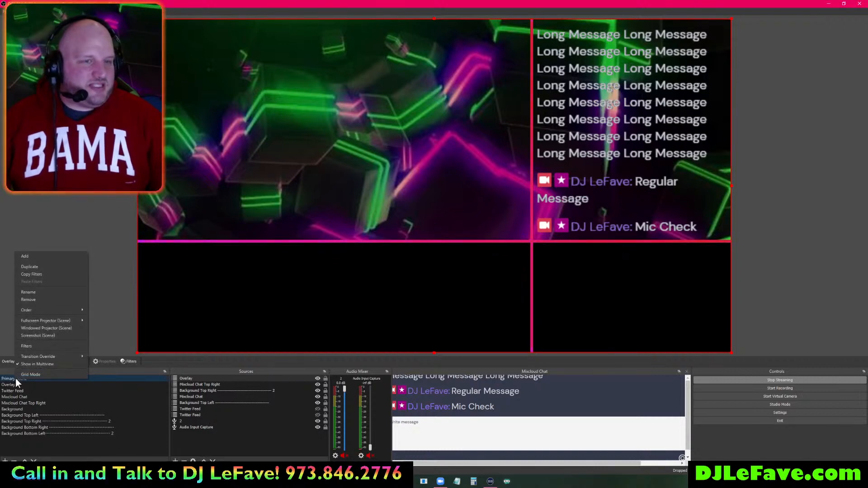
{"action": "left_click", "coordinate": [39, 346]}
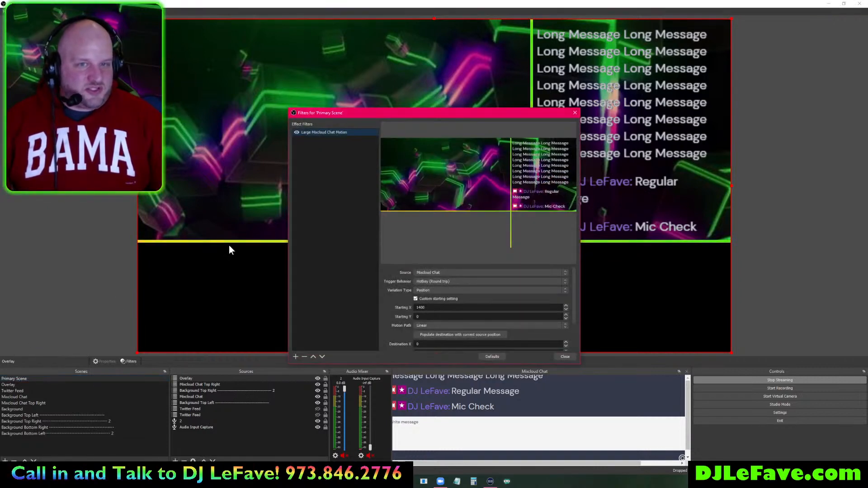
{"action": "left_click", "coordinate": [296, 357]}
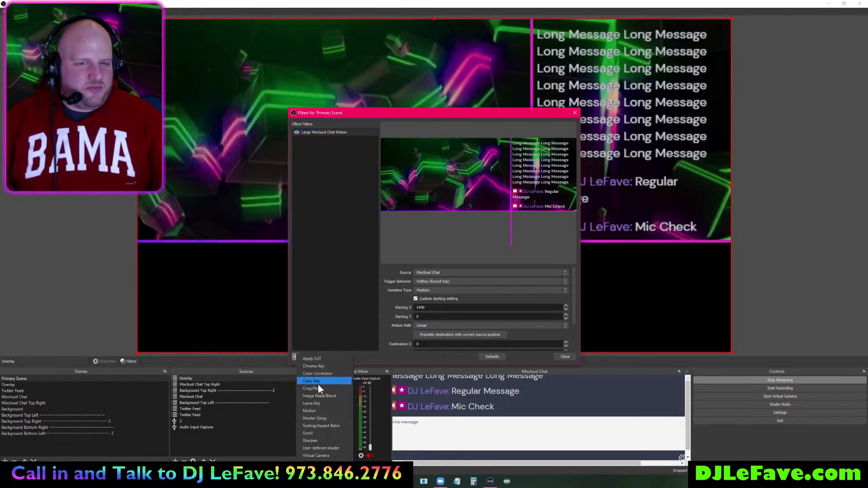
{"action": "left_click", "coordinate": [319, 410]}
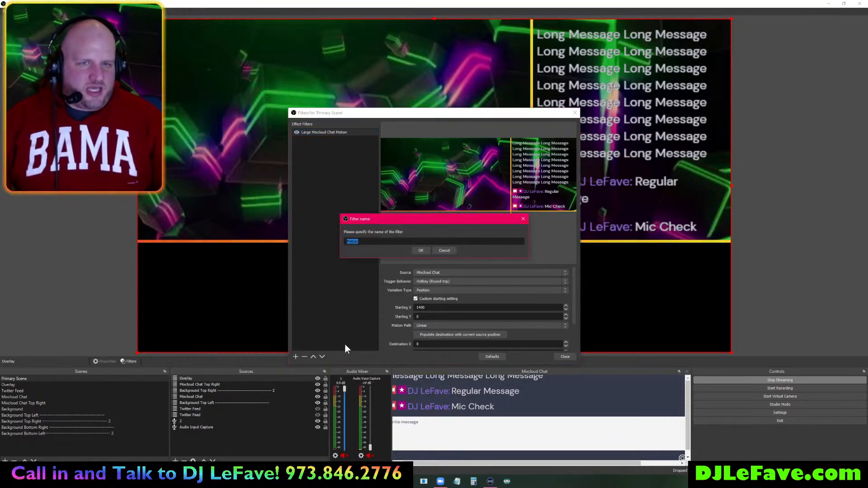
{"action": "type", "text": "Chat Top Right Motion"}
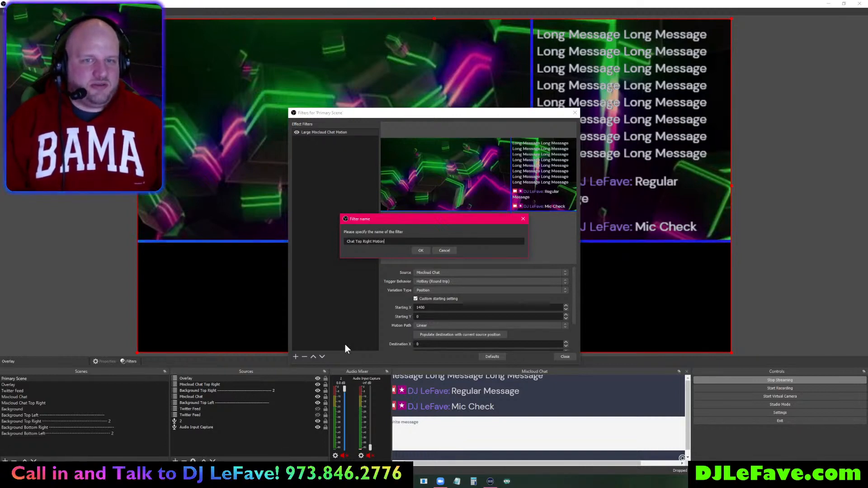
- Point the new filter at Mixcloud Chat Top Right and enable Custom starting setting
{"action": "left_click", "coordinate": [416, 251]}
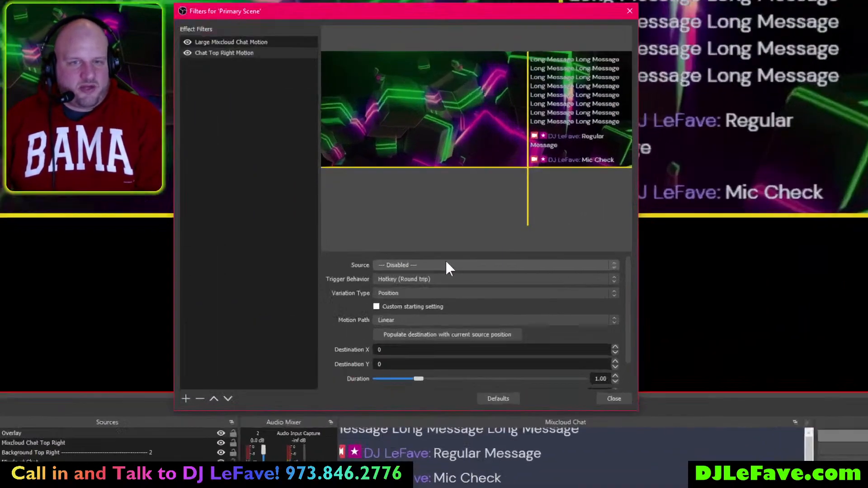
{"action": "left_click", "coordinate": [457, 273]}
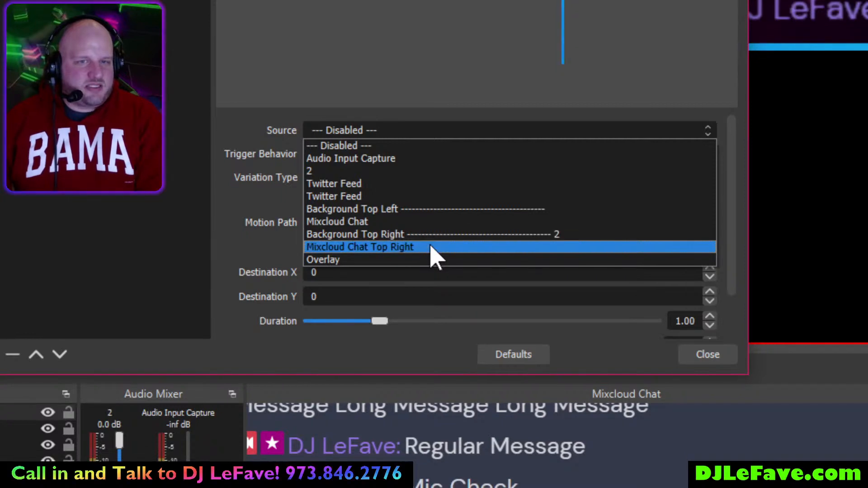
{"action": "left_click", "coordinate": [430, 246]}
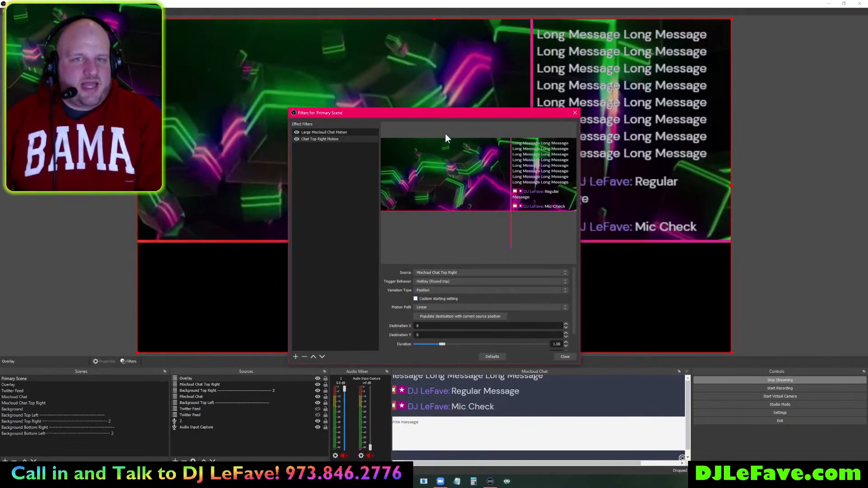
{"action": "left_click_drag", "start_coordinate": [442, 113], "coordinate": [329, 61]}
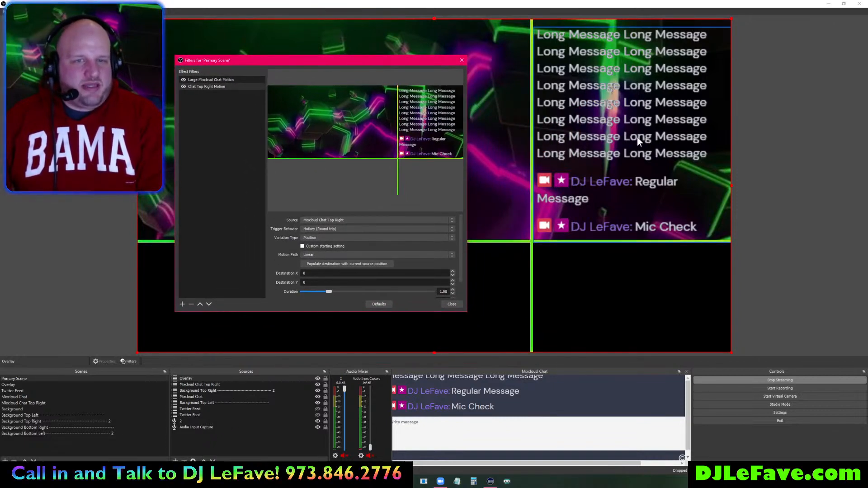
{"action": "left_click", "coordinate": [301, 246]}
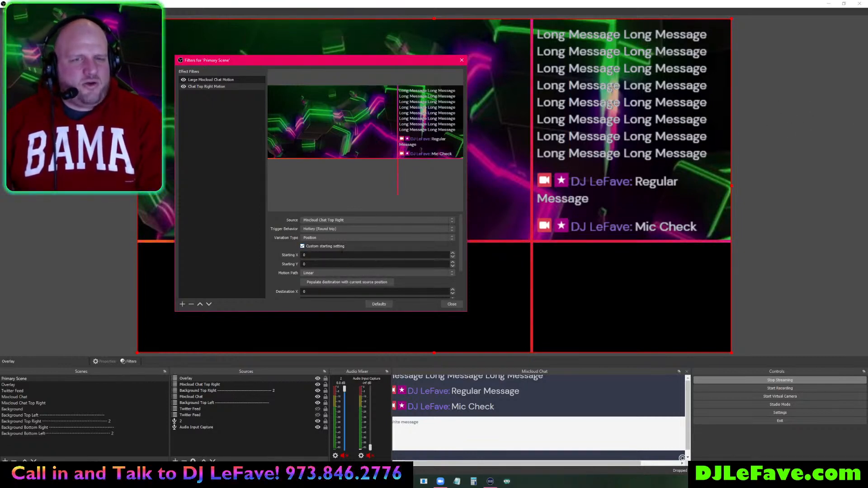
- Use the chat's current spot as destination, start it at X 1930, Y 26, and test Backward
{"action": "scroll", "coordinate": [282, 283], "scroll_direction": "down", "scroll_amount": 1}
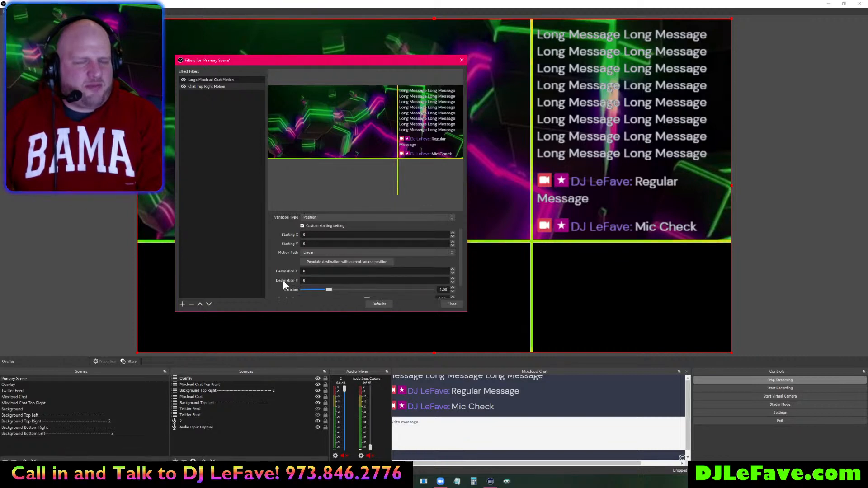
{"action": "left_click", "coordinate": [316, 261]}
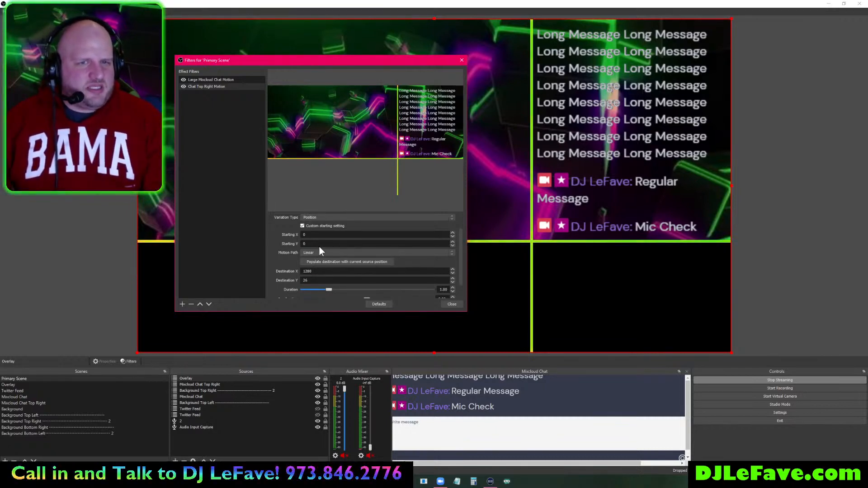
{"action": "type", "text": "24"}
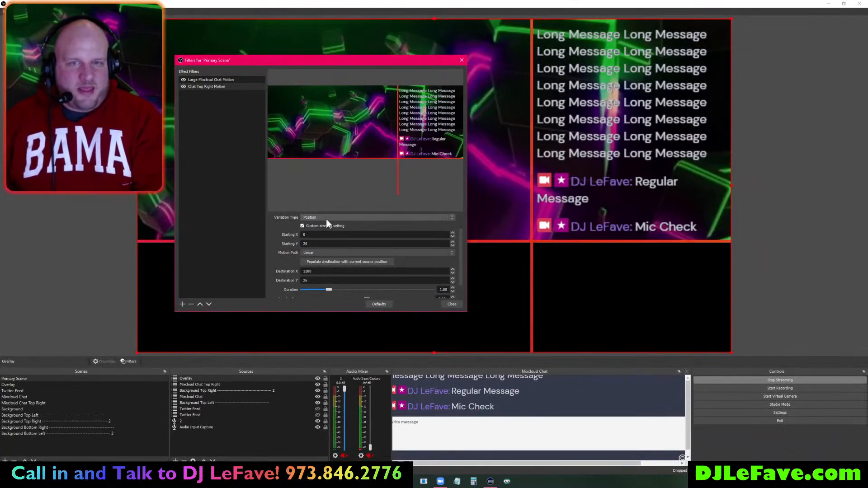
{"action": "left_click", "coordinate": [452, 145]}
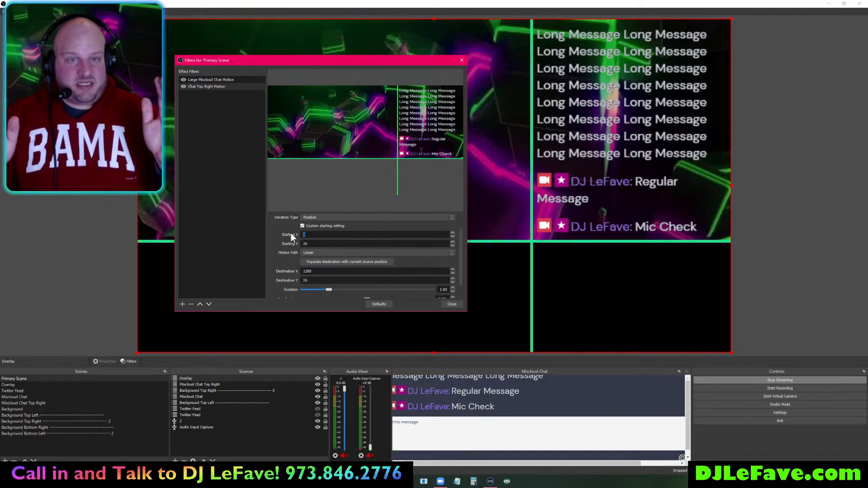
{"action": "type", "text": "1930"}
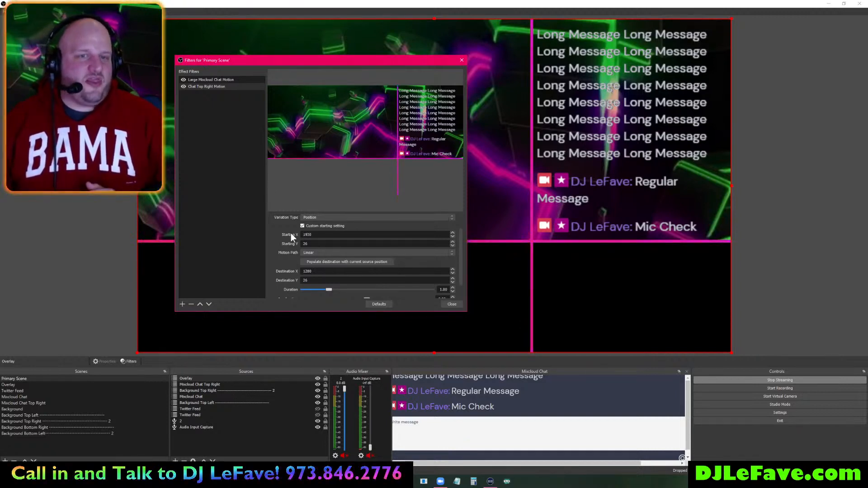
{"action": "scroll", "coordinate": [291, 247], "scroll_direction": "down", "scroll_amount": 2}
{"action": "left_click", "coordinate": [308, 290]}
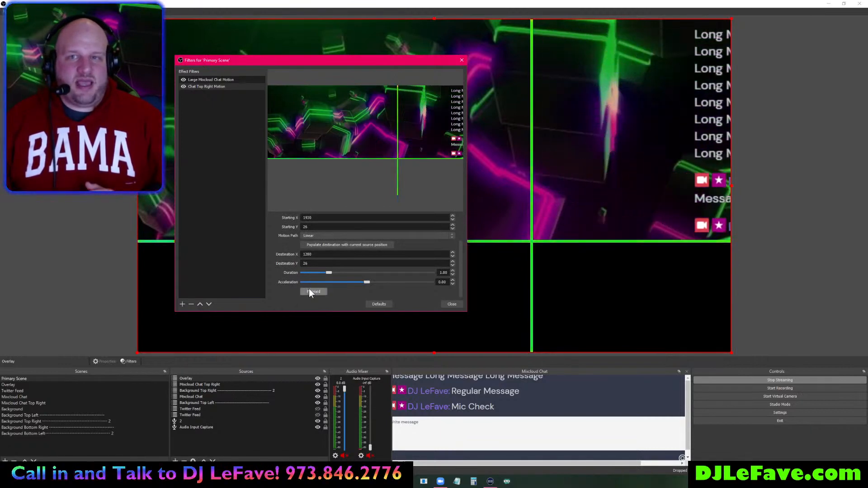
- Set duration 0.20 and acceleration 0.60, replay the slide several times, then close the filters
{"action": "left_click", "coordinate": [308, 290]}
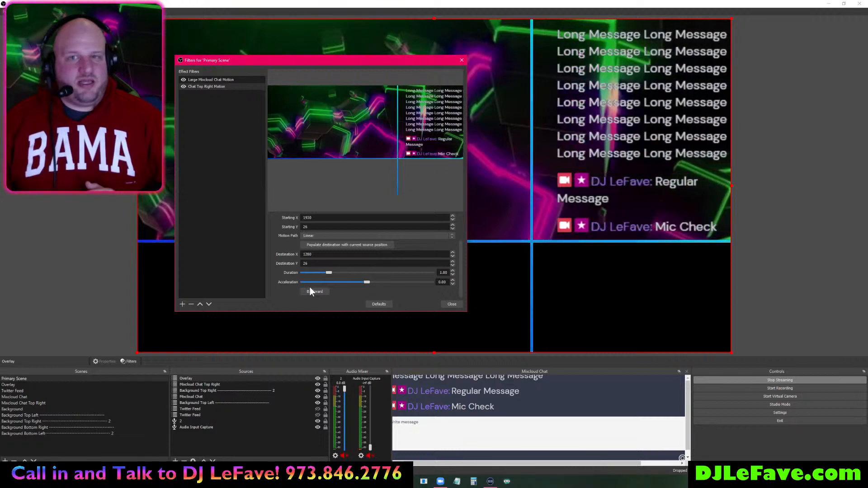
{"action": "left_click_drag", "start_coordinate": [328, 272], "coordinate": [310, 273]}
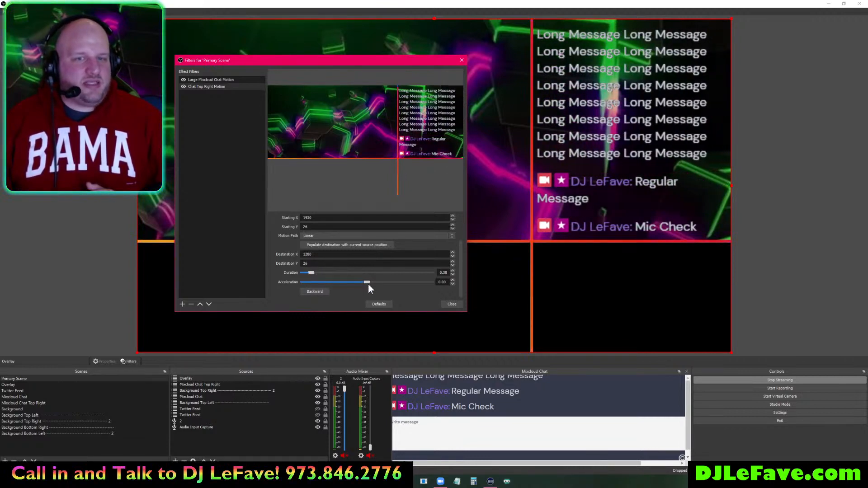
{"action": "left_click_drag", "start_coordinate": [367, 284], "coordinate": [403, 280]}
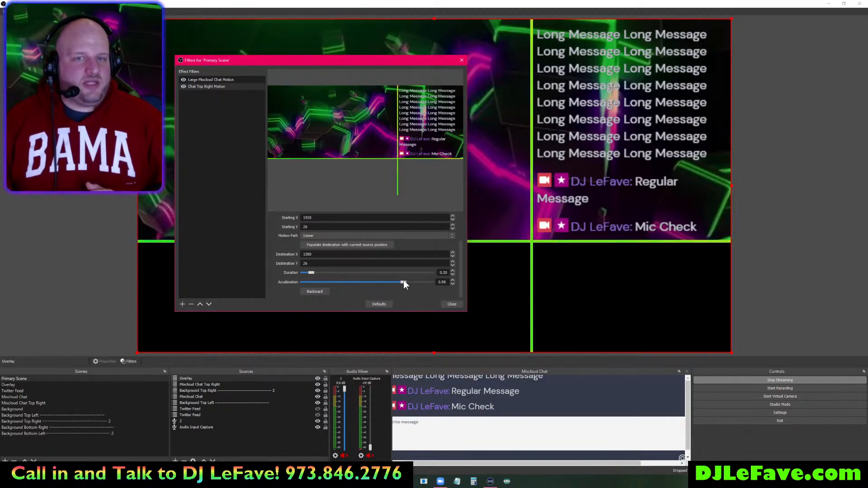
{"action": "left_click", "coordinate": [319, 290]}
{"action": "left_click", "coordinate": [318, 290]}
{"action": "left_click", "coordinate": [318, 291]}
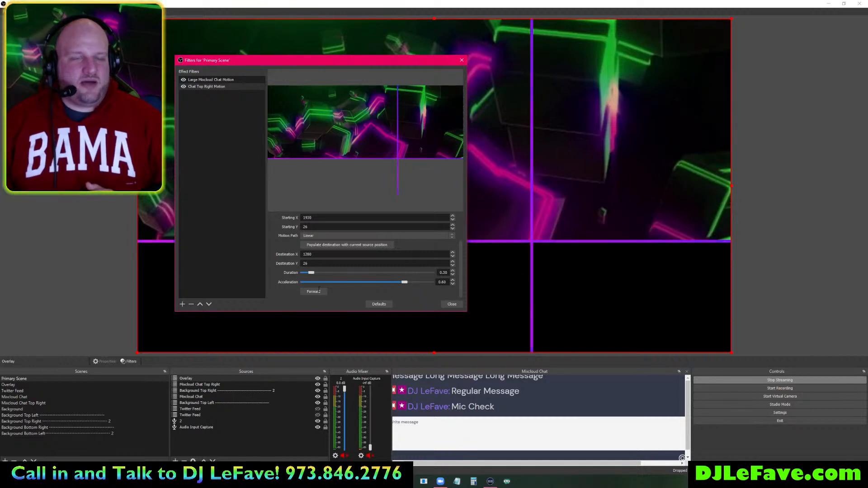
{"action": "left_click", "coordinate": [318, 290]}
{"action": "left_click", "coordinate": [318, 291]}
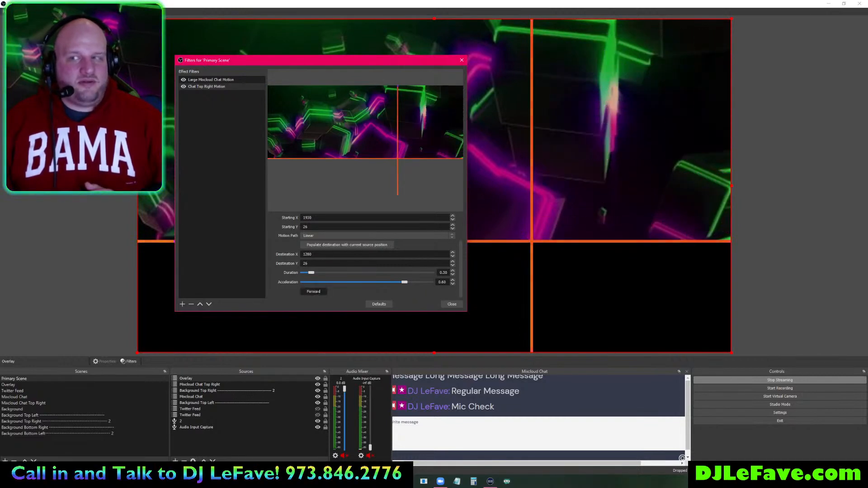
{"action": "left_click", "coordinate": [449, 304]}
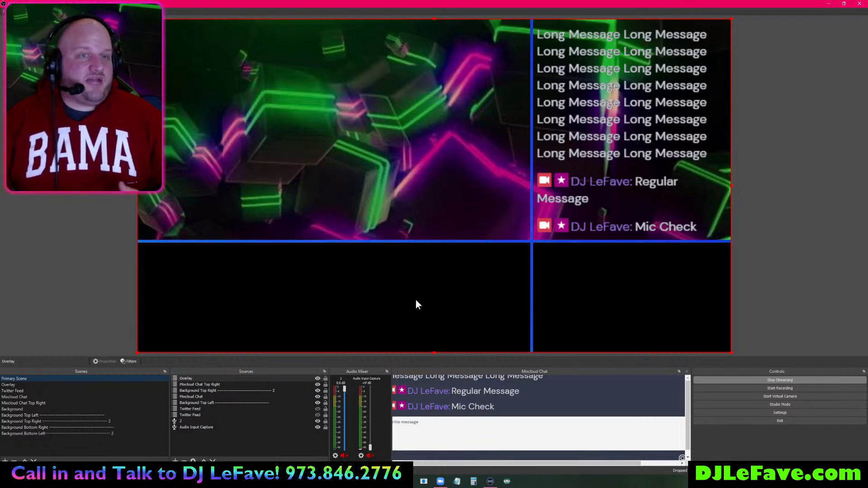